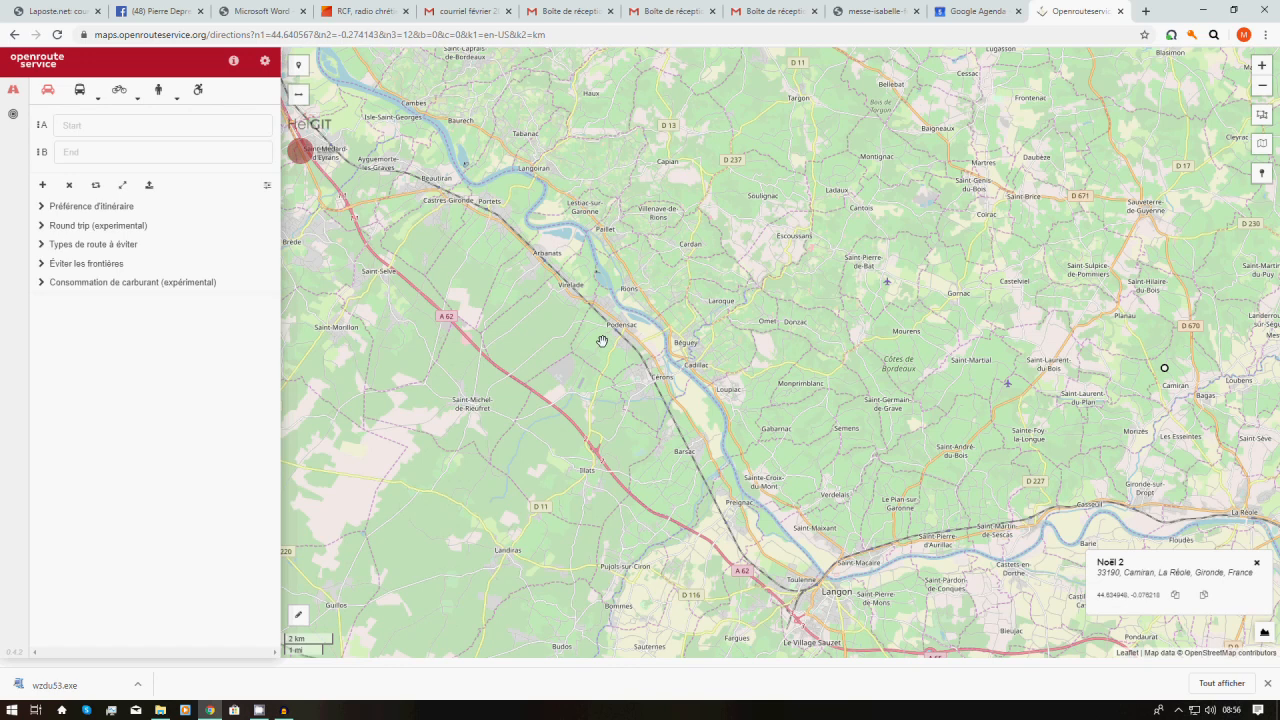
Switch routing to the bike profile and check its Normal, VTT, Vélo de route and Vélo électrique types
left_click(118, 91)
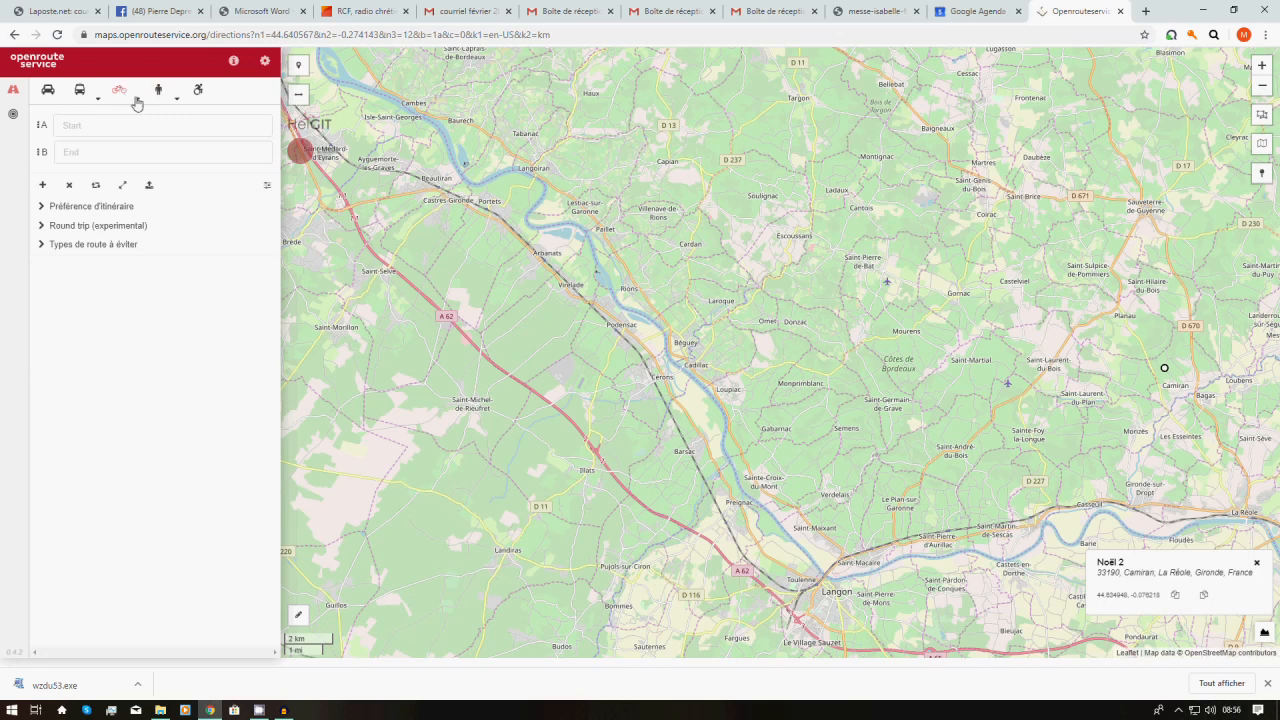
left_click(138, 100)
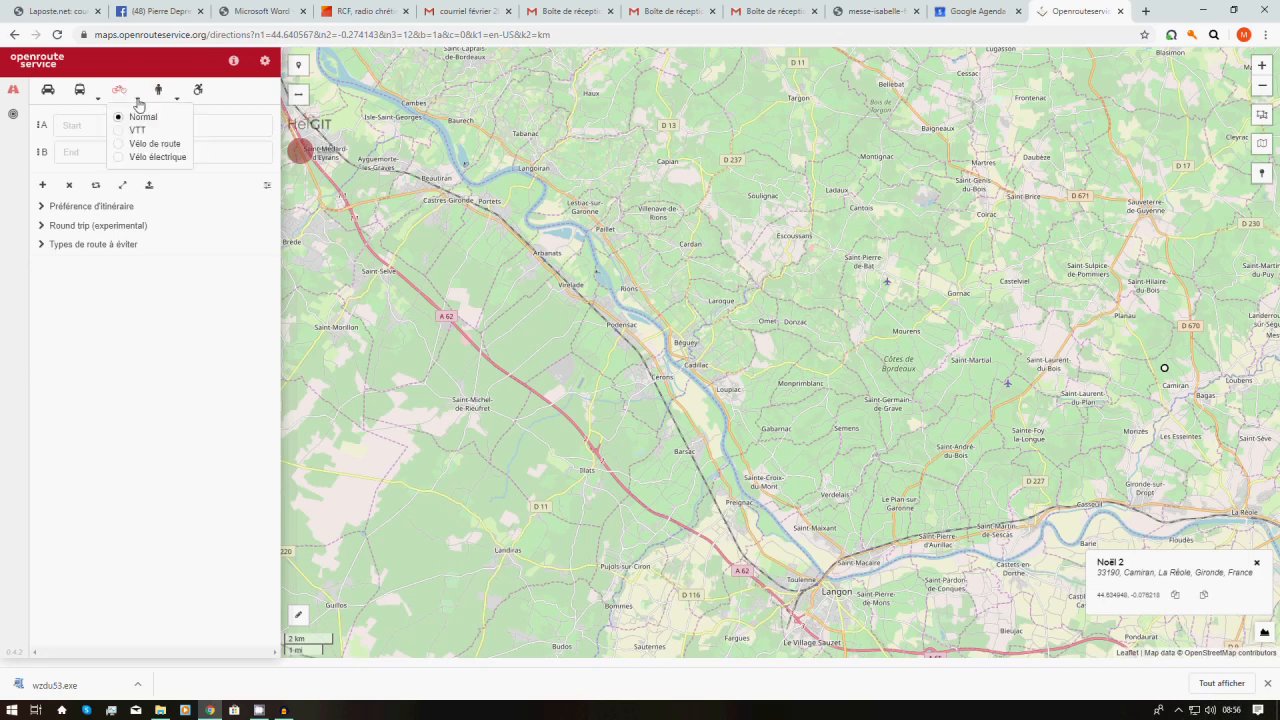
Set the start to Bazas, Gironde, France and search 'bordeaux' for the end point
left_click(94, 126)
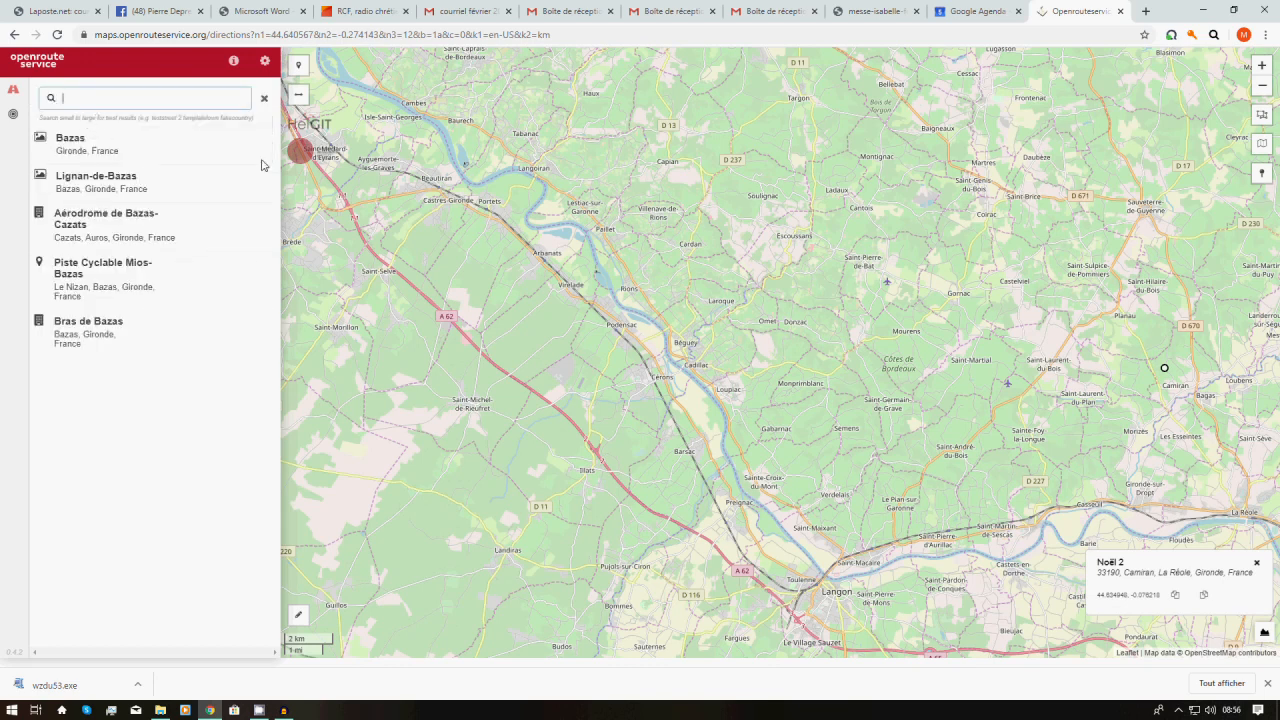
type("bazas")
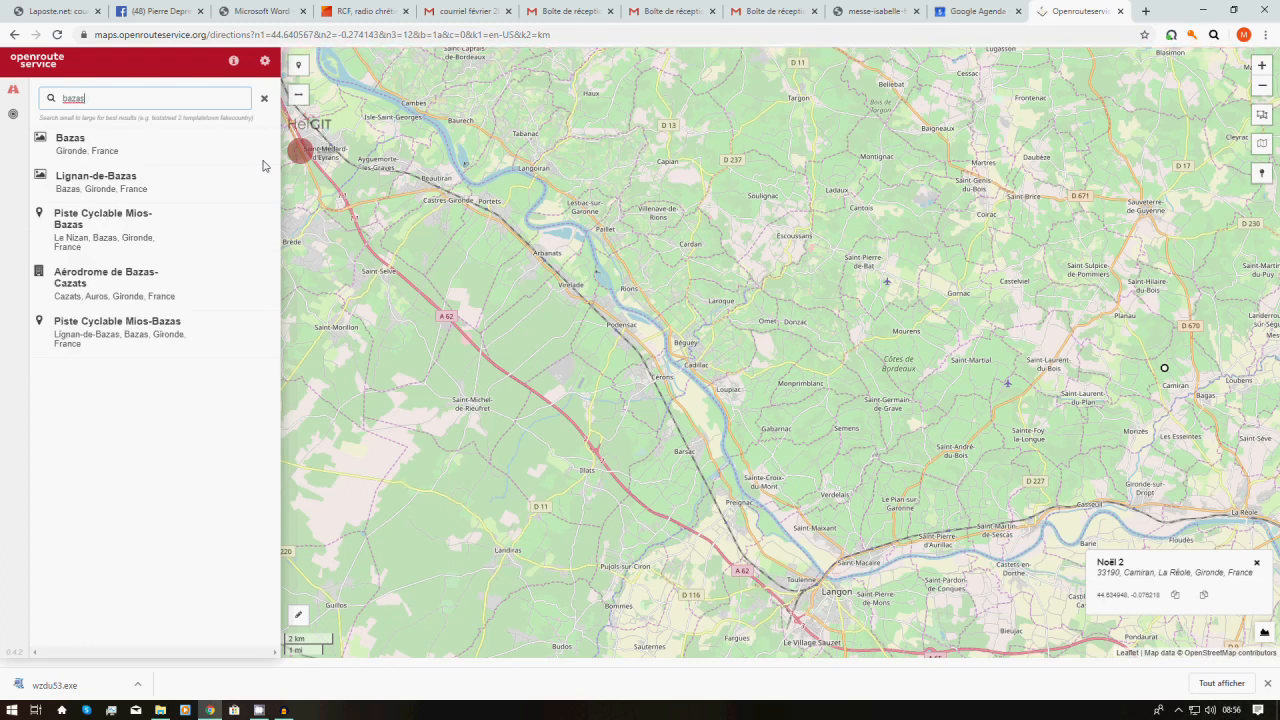
left_click(92, 143)
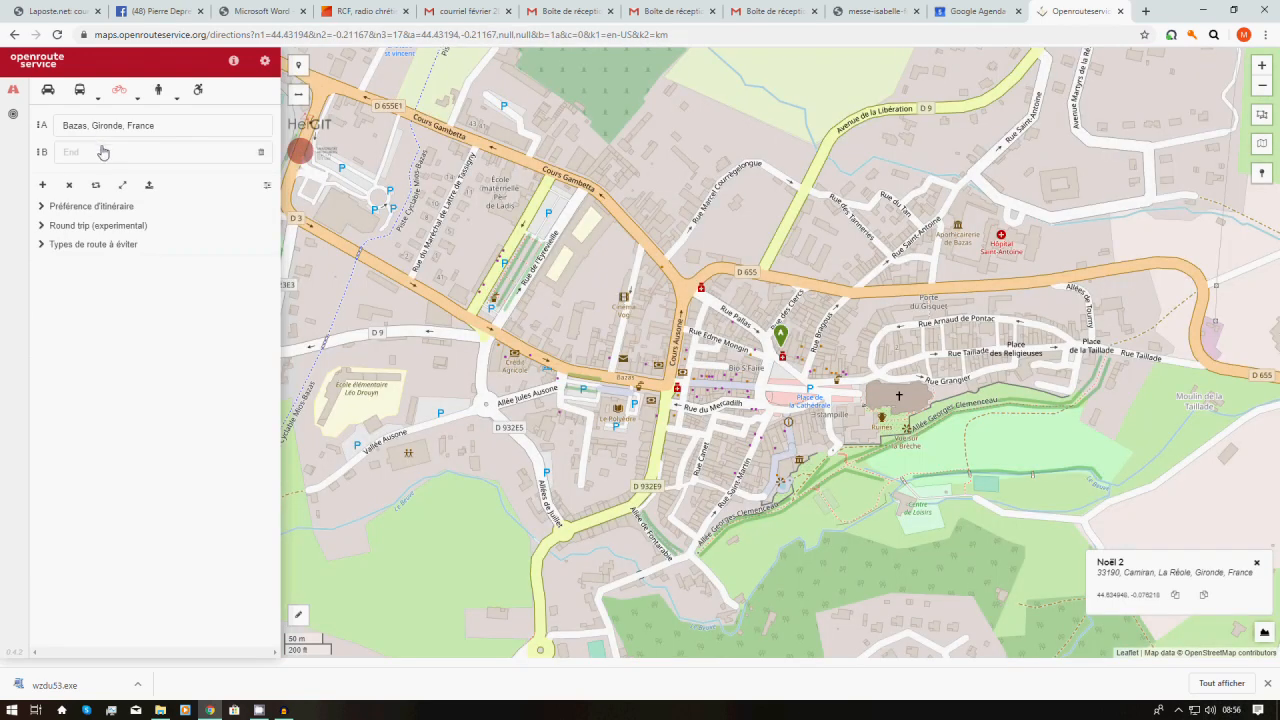
left_click(102, 154)
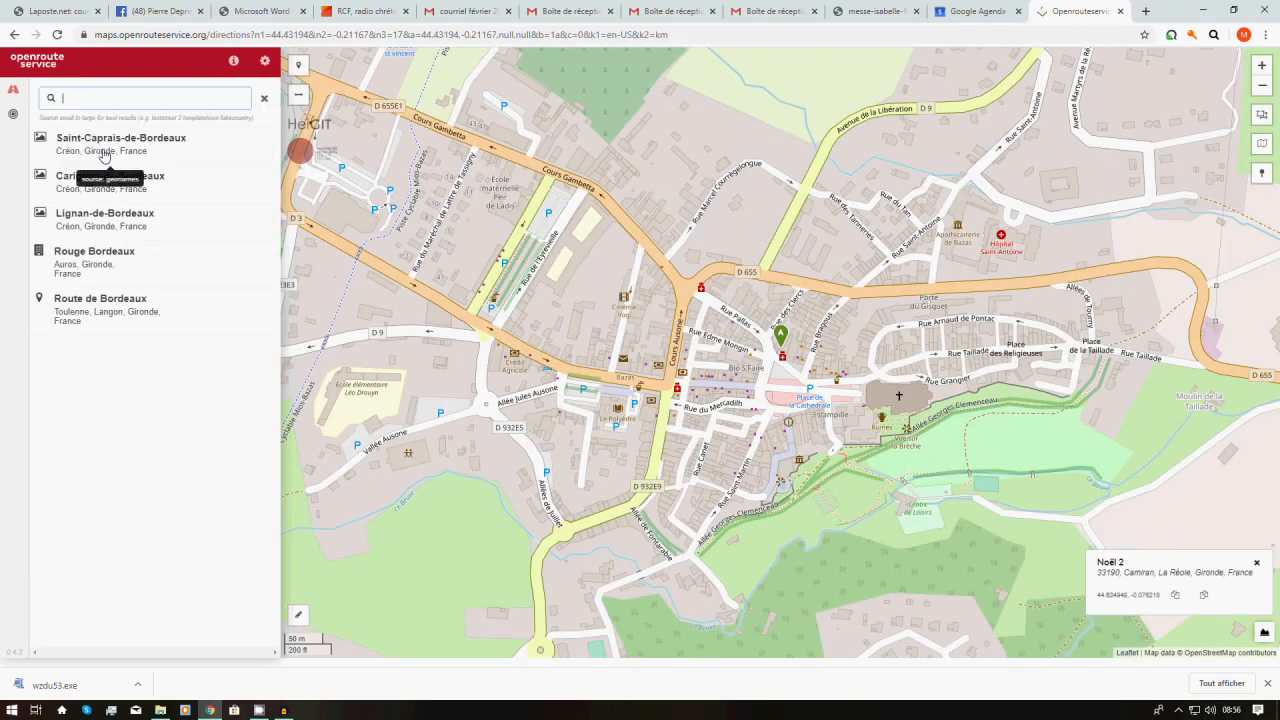
type("bor")
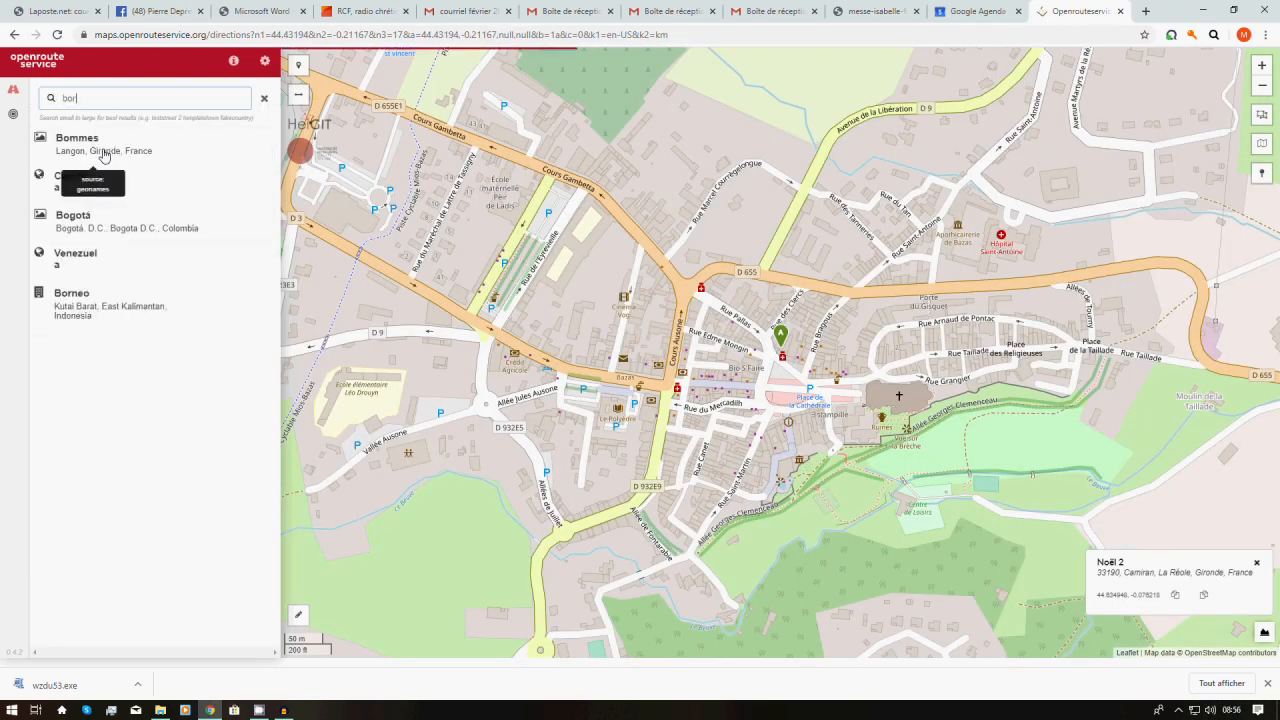
type("deaux")
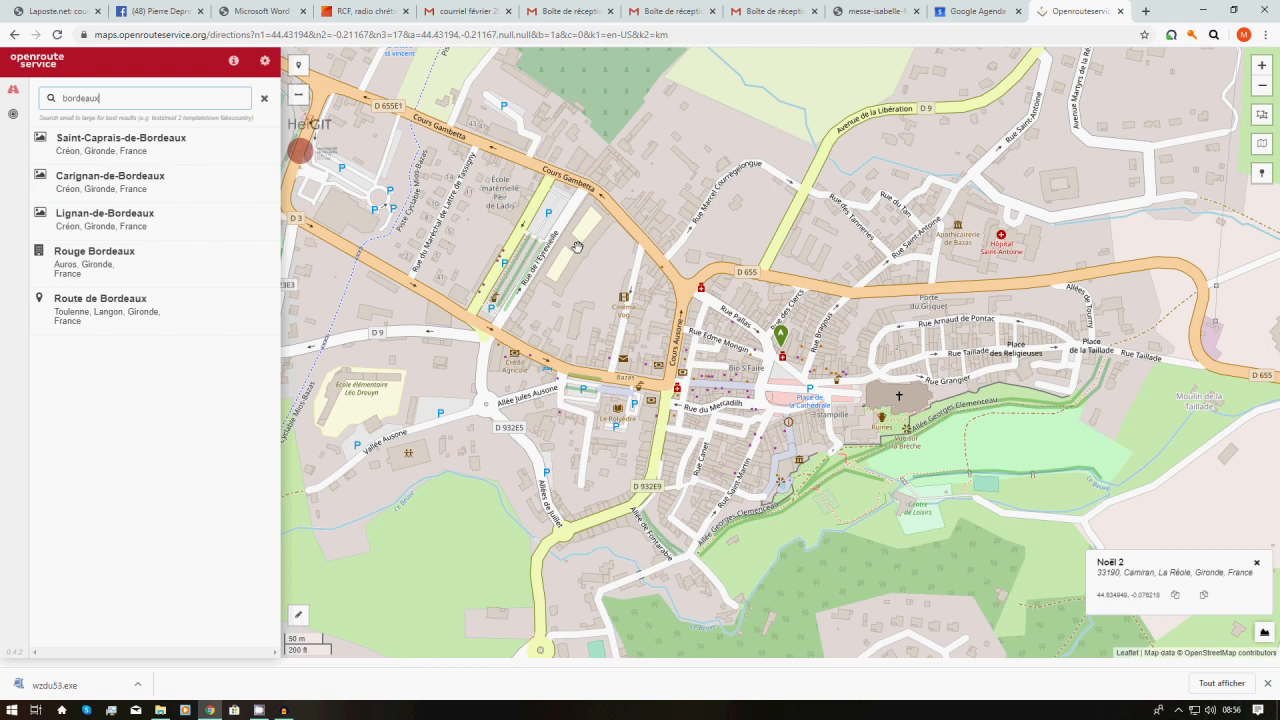
Find central Bordeaux on the map and copy the spot's coordinates 44.839804, -0.604935
scroll(577, 246, "down", 3)
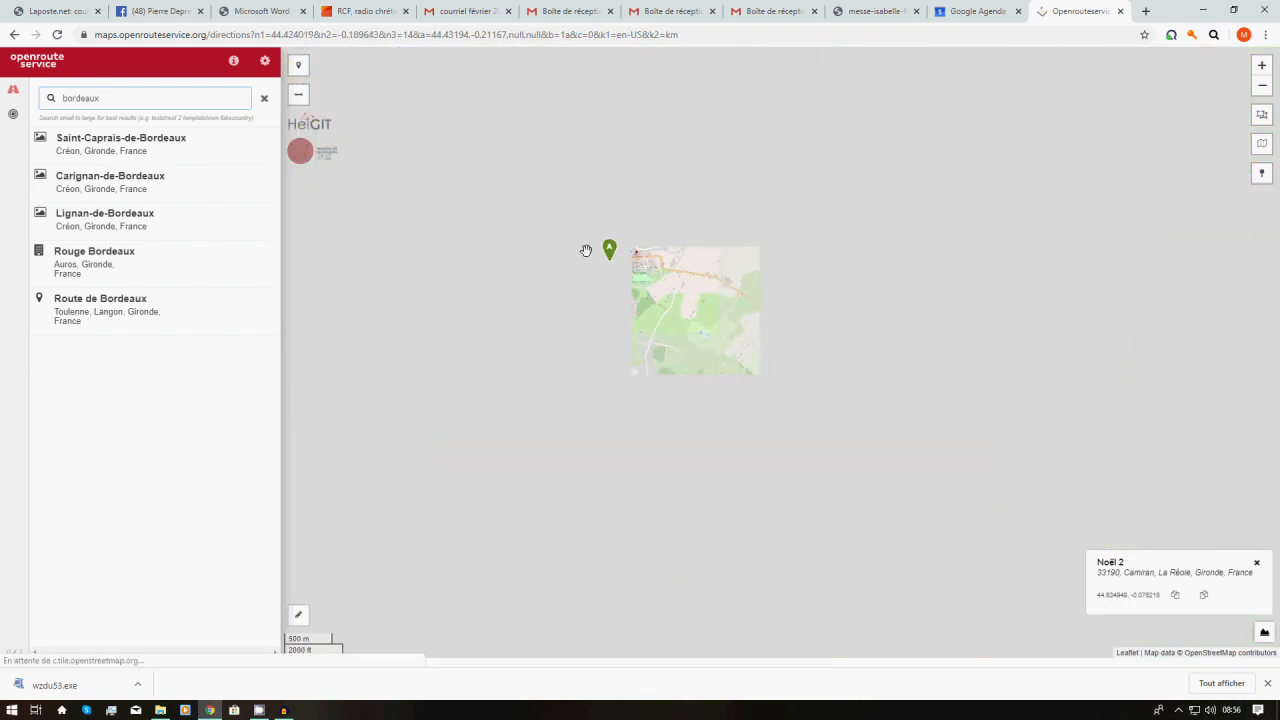
scroll(586, 250, "down", 4)
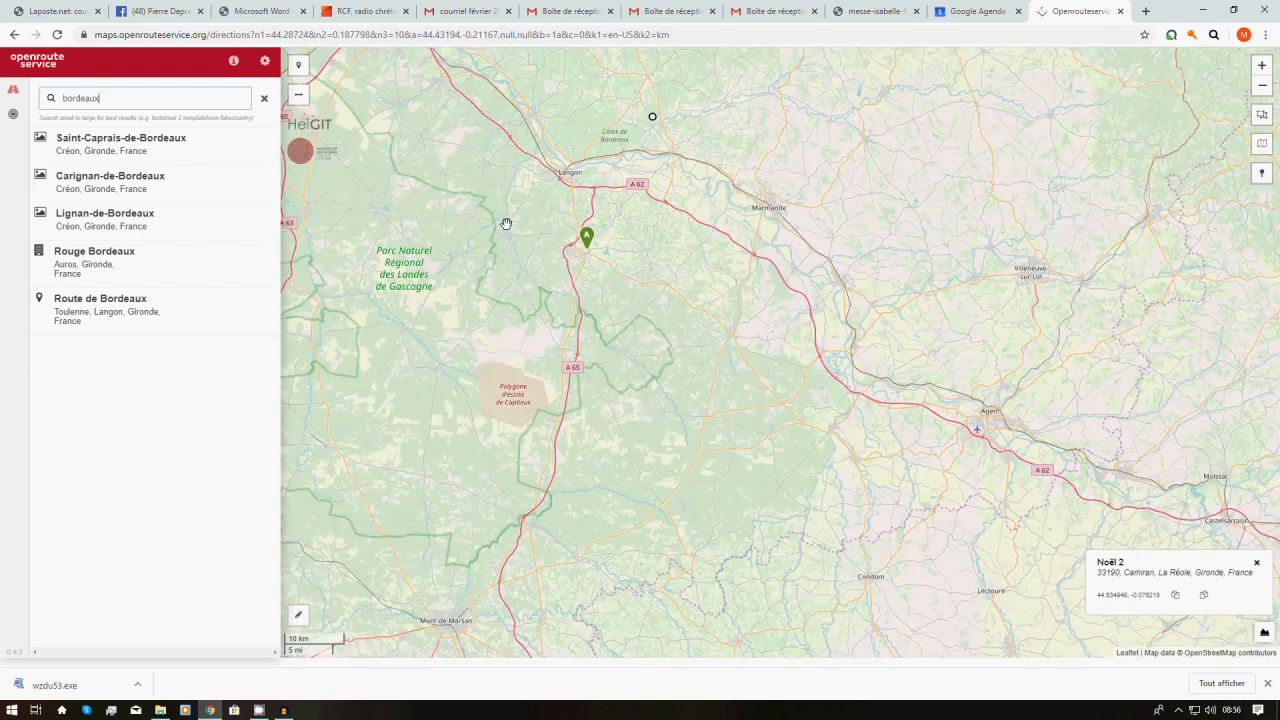
left_click_drag(444, 133, 756, 440)
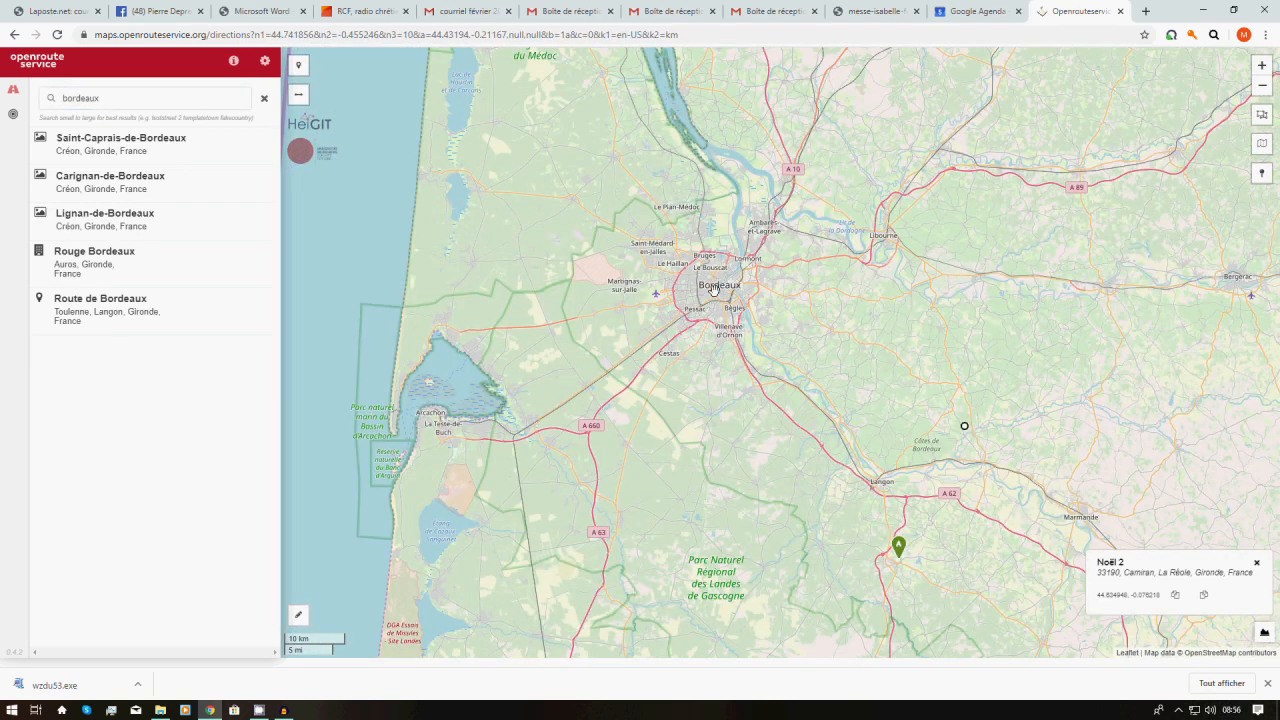
scroll(713, 289, "up", 1)
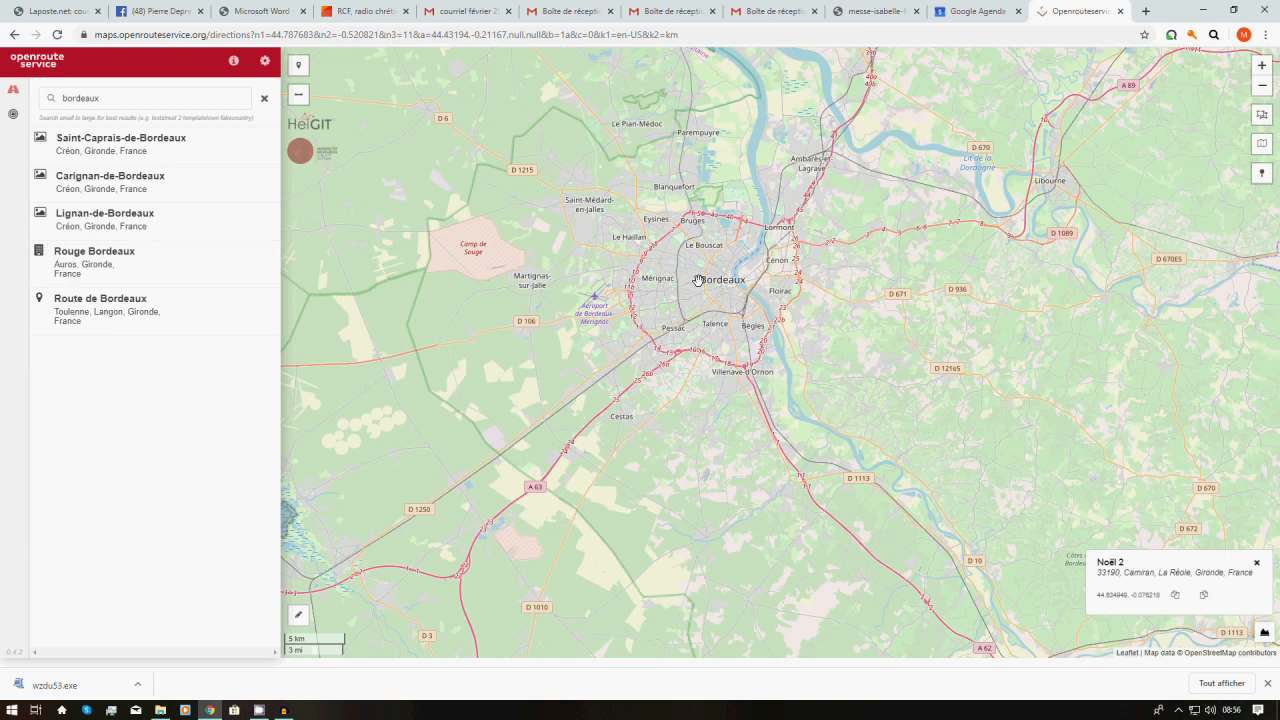
left_click(698, 280)
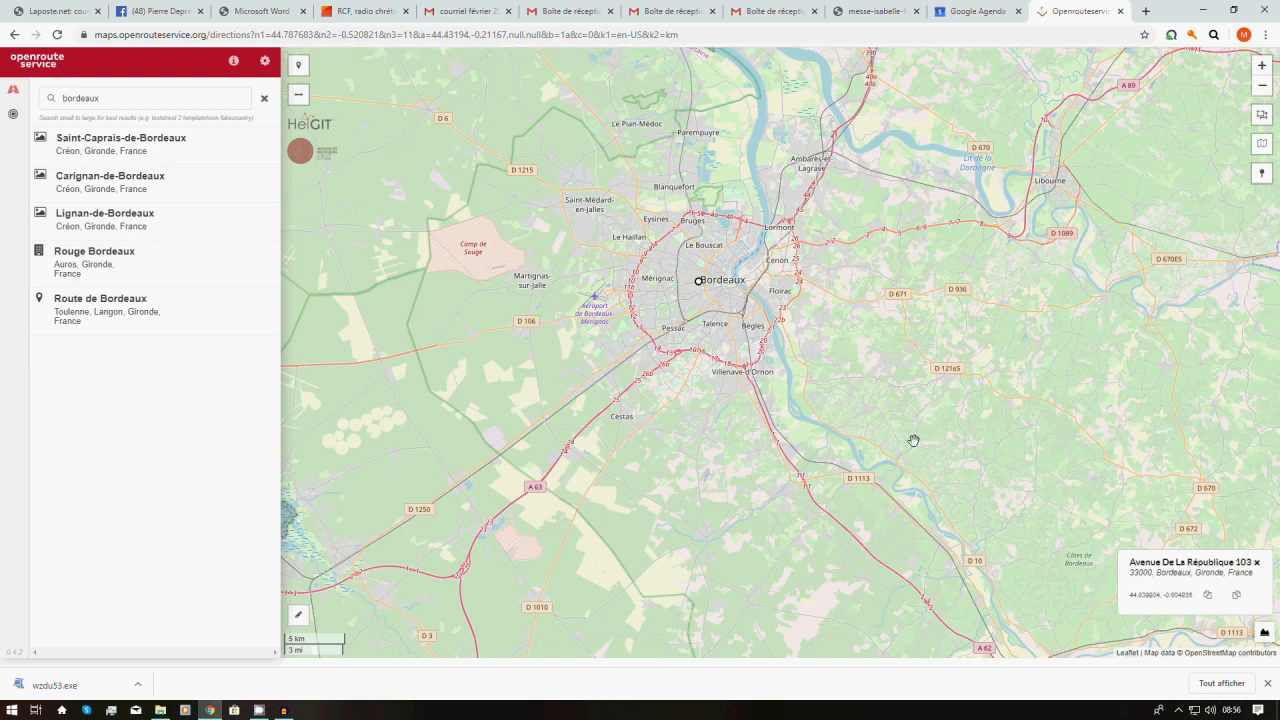
left_click(1208, 597)
Replace 'bordeaux' with the pasted coordinates and select them as the destination
double_click(132, 97)
right_click(132, 97)
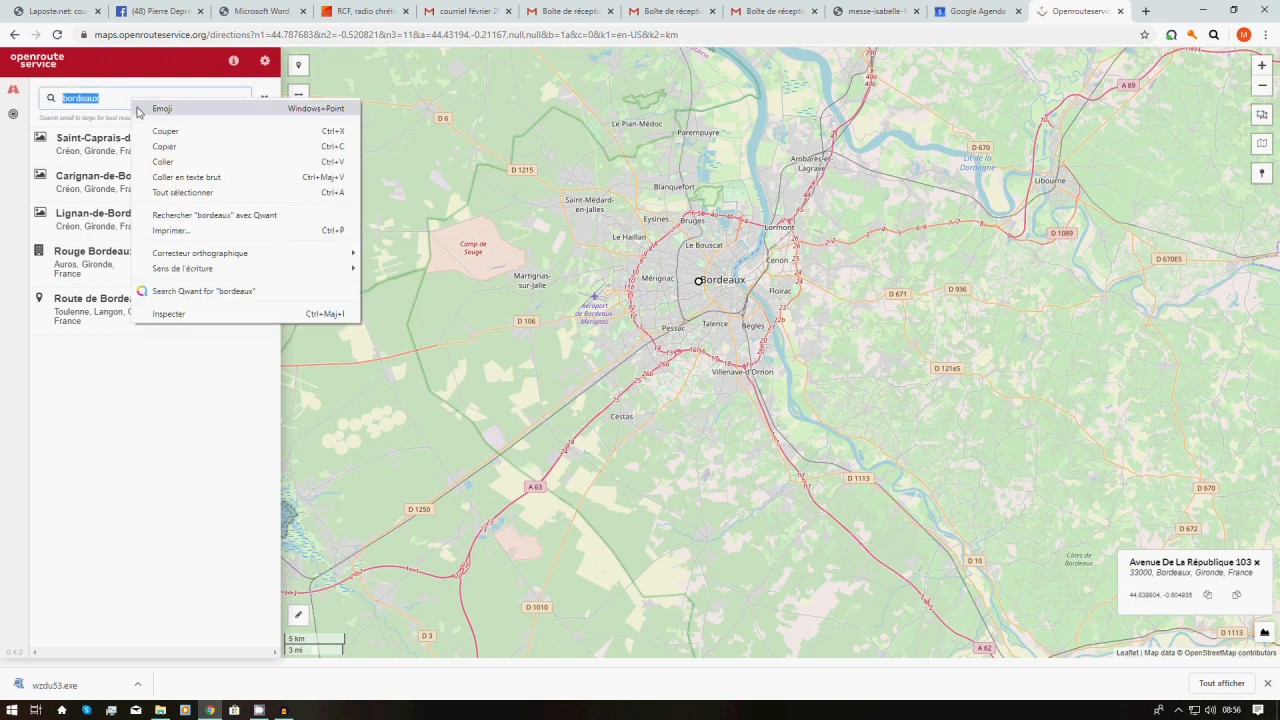
left_click(166, 163)
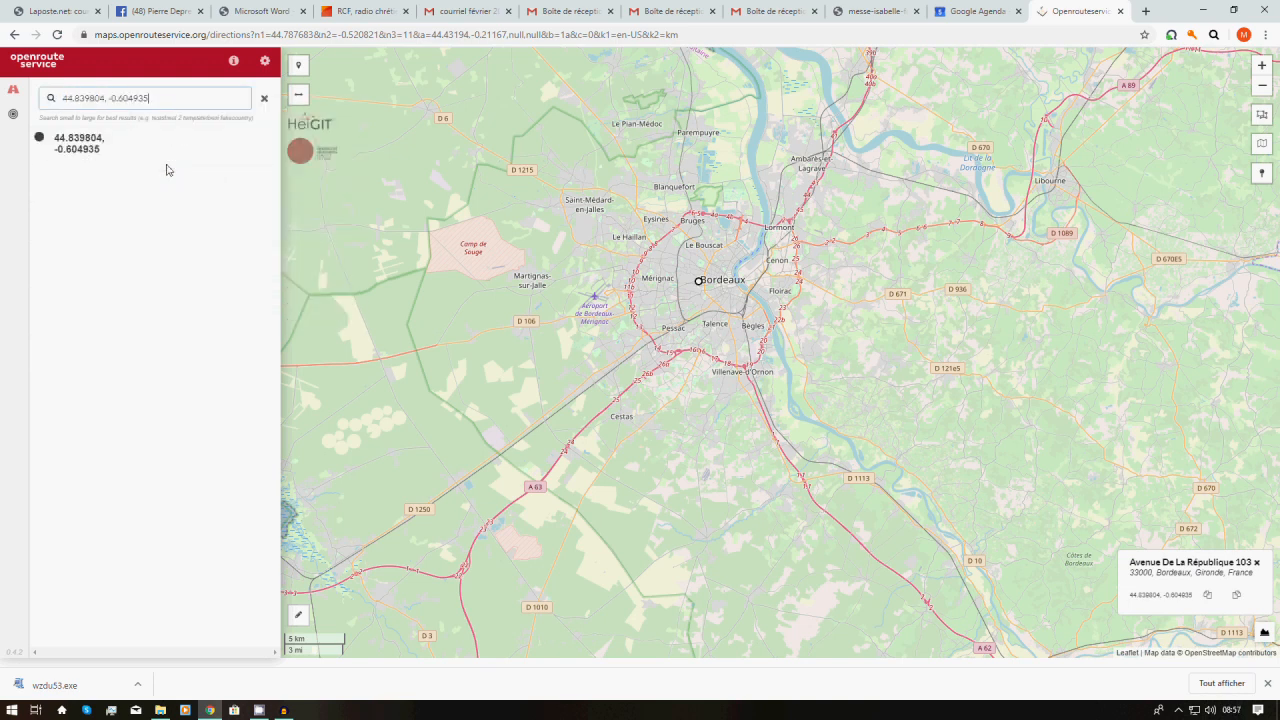
left_click(72, 143)
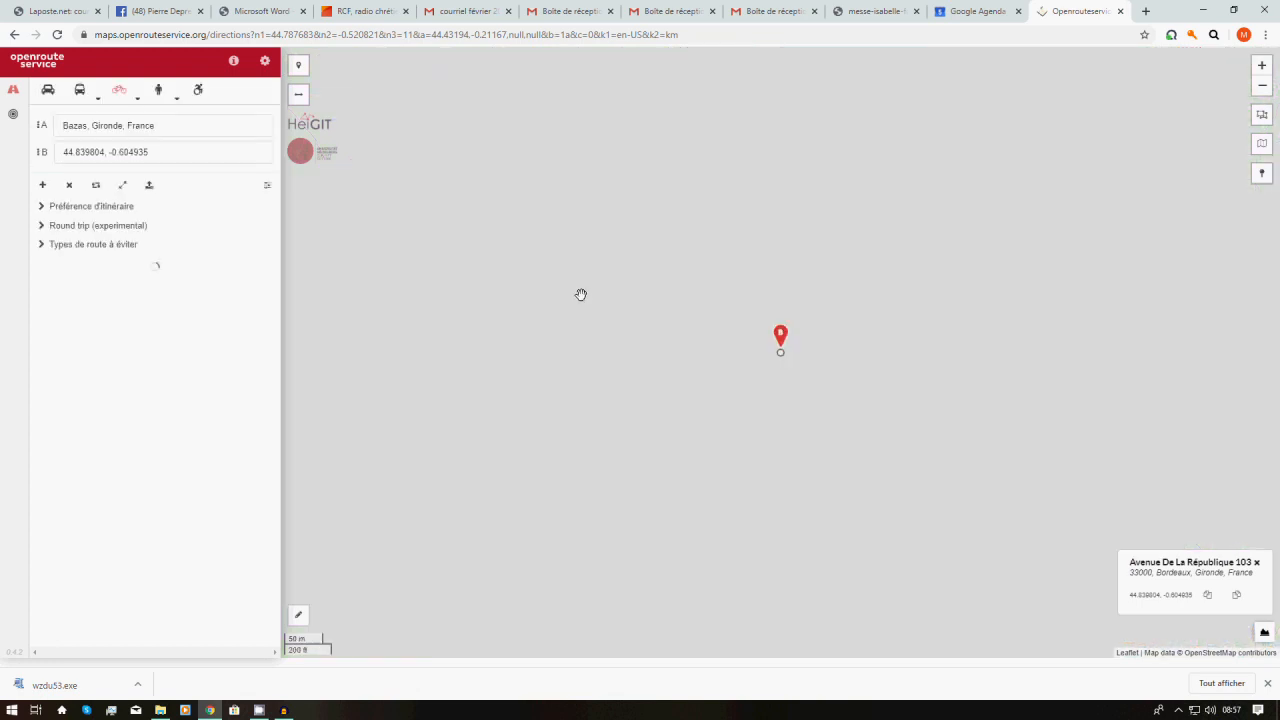
scroll(599, 303, "down", 1)
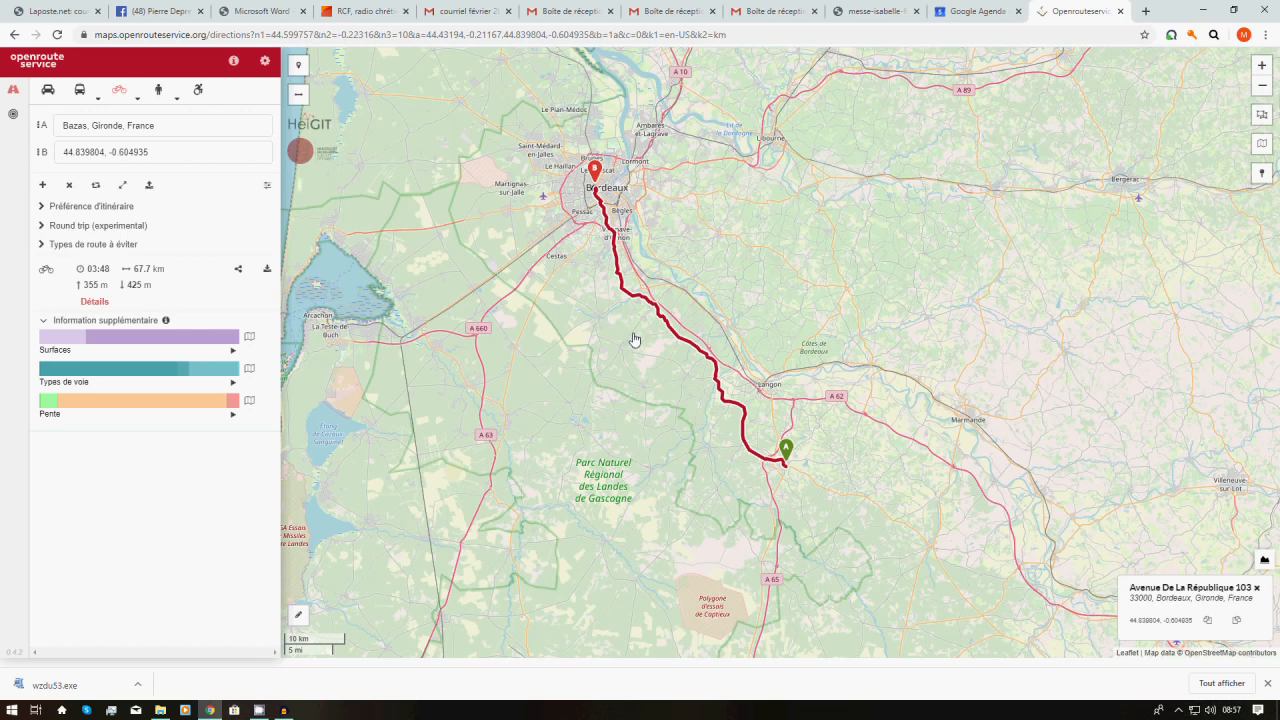
scroll(630, 322, "up", 2)
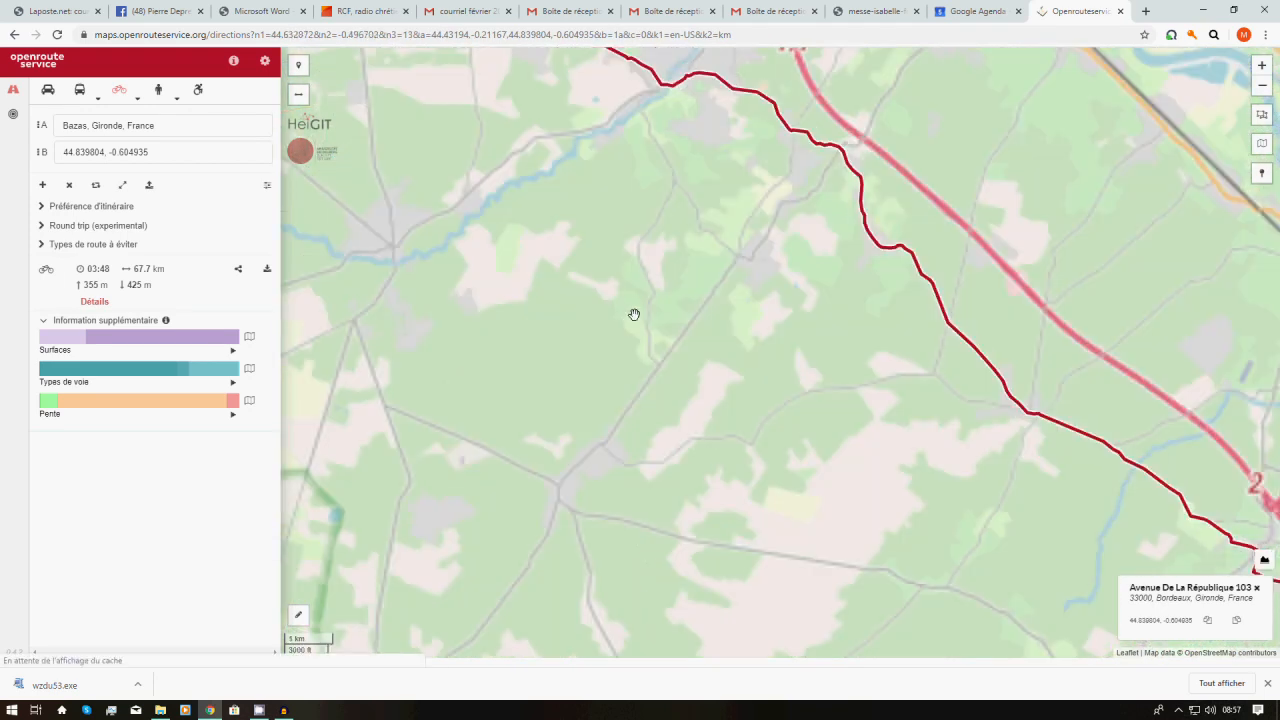
scroll(927, 148, "up", 1)
left_click_drag(980, 137, 585, 343)
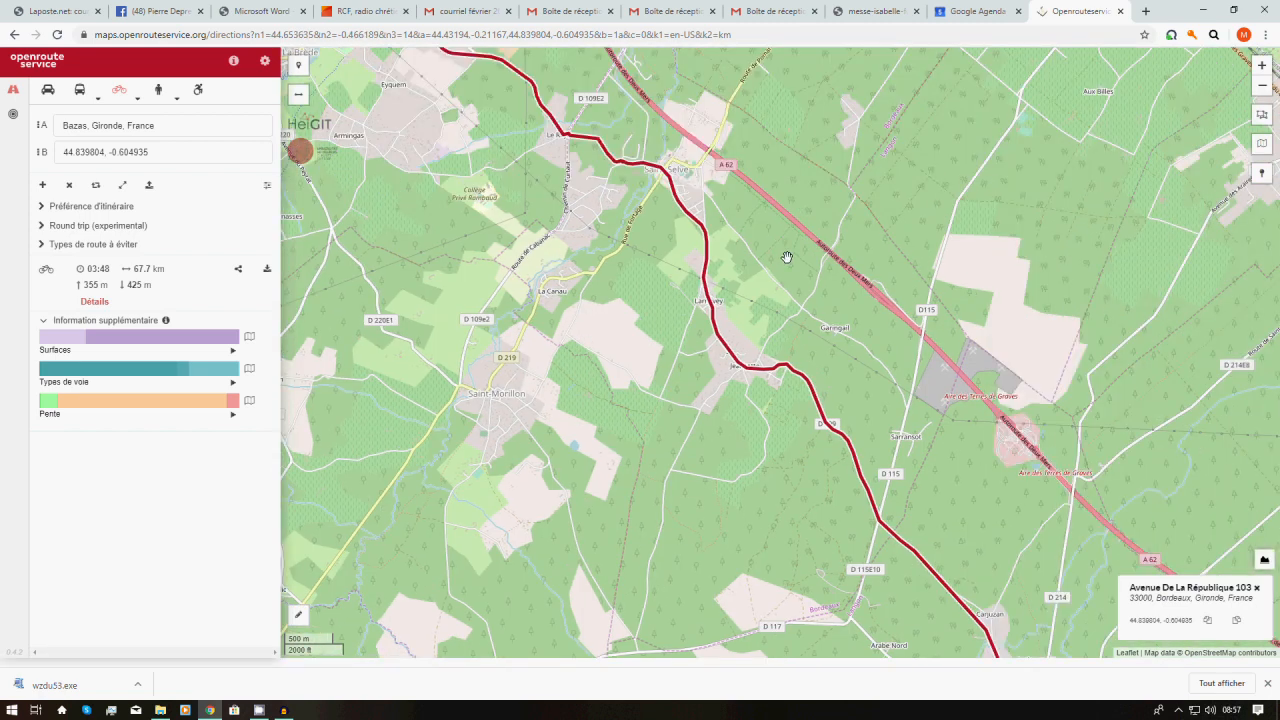
left_click_drag(787, 257, 466, 257)
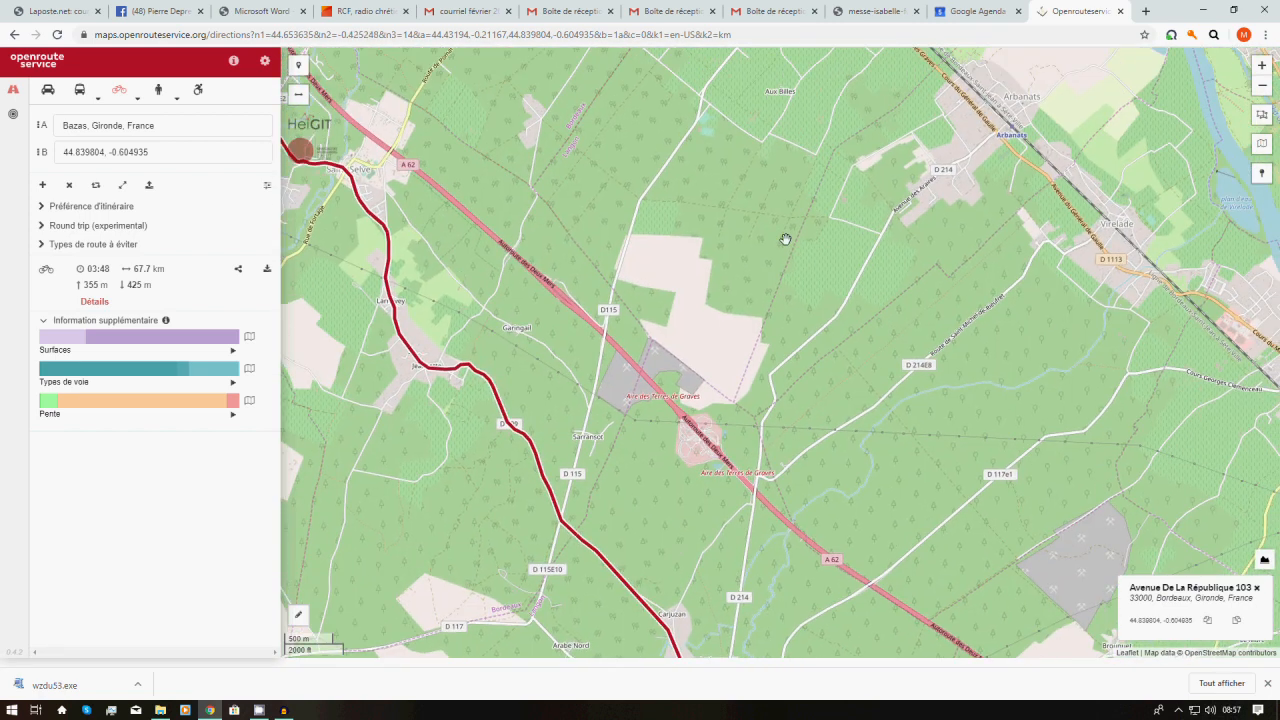
left_click_drag(902, 281, 749, 334)
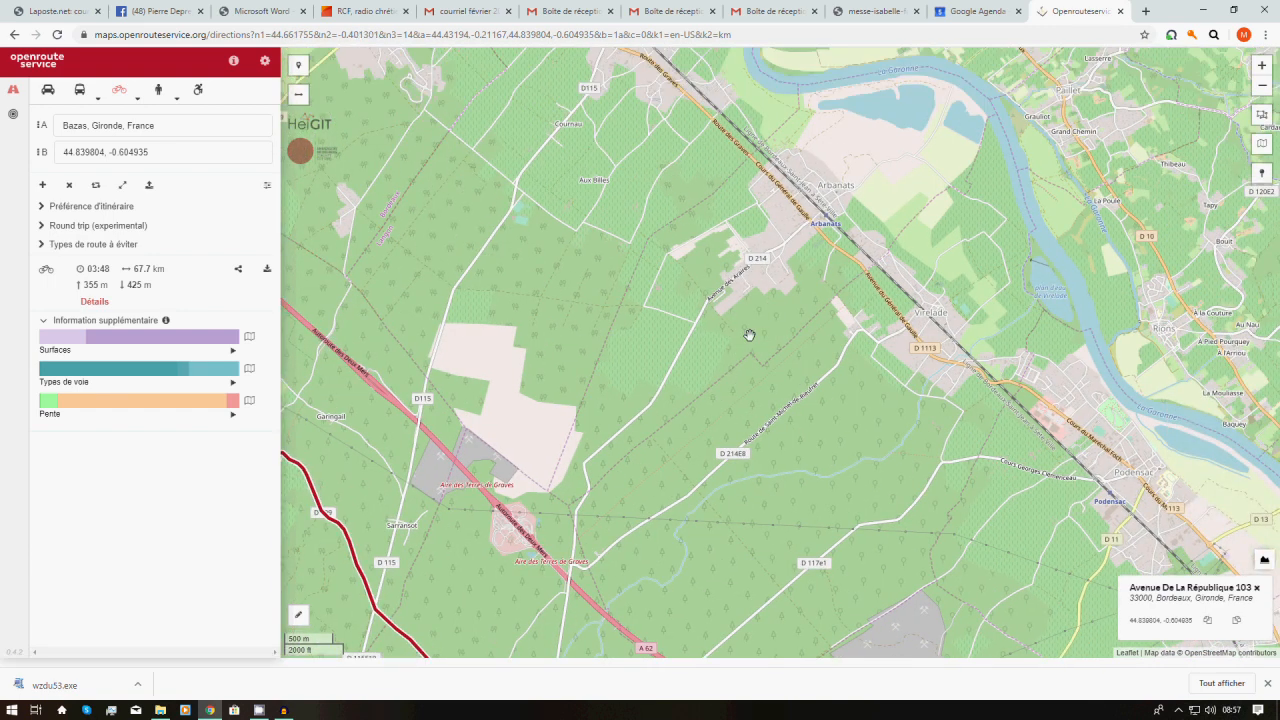
left_click(783, 245)
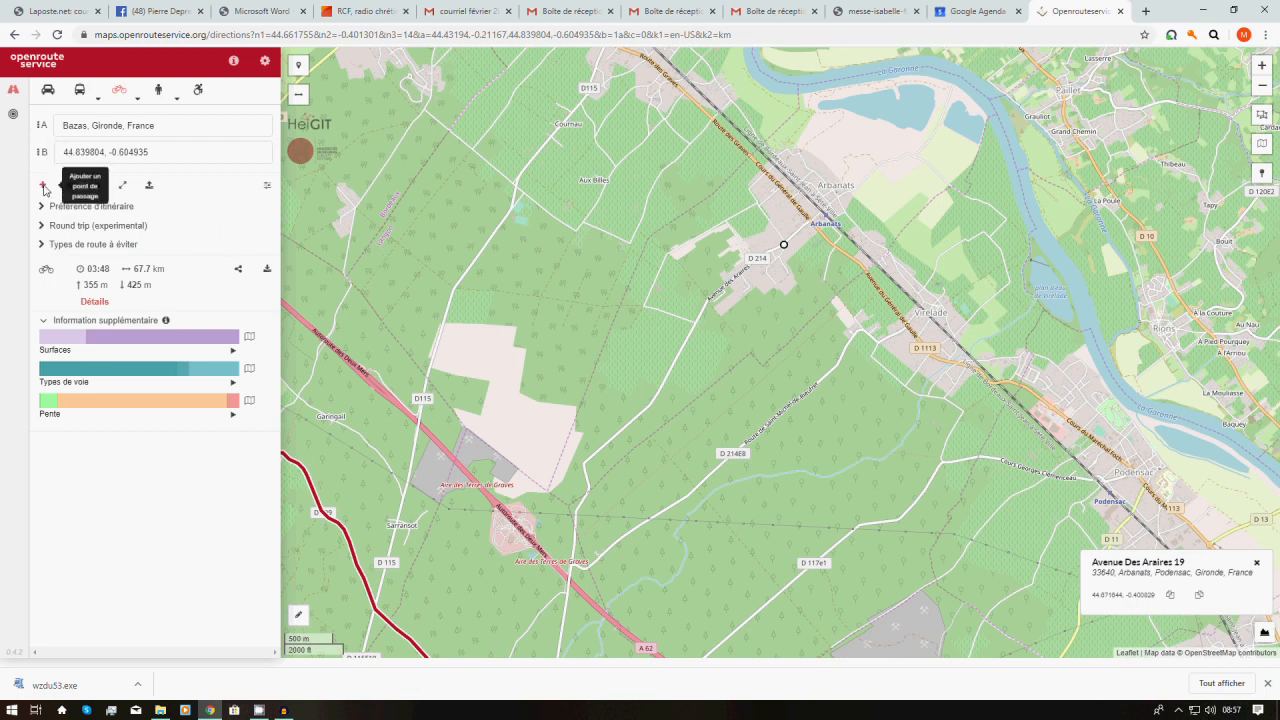
Add an intermediate stop at the Arbanats coordinates 44.671644, -0.400829, making the route 71.8 km
left_click(43, 185)
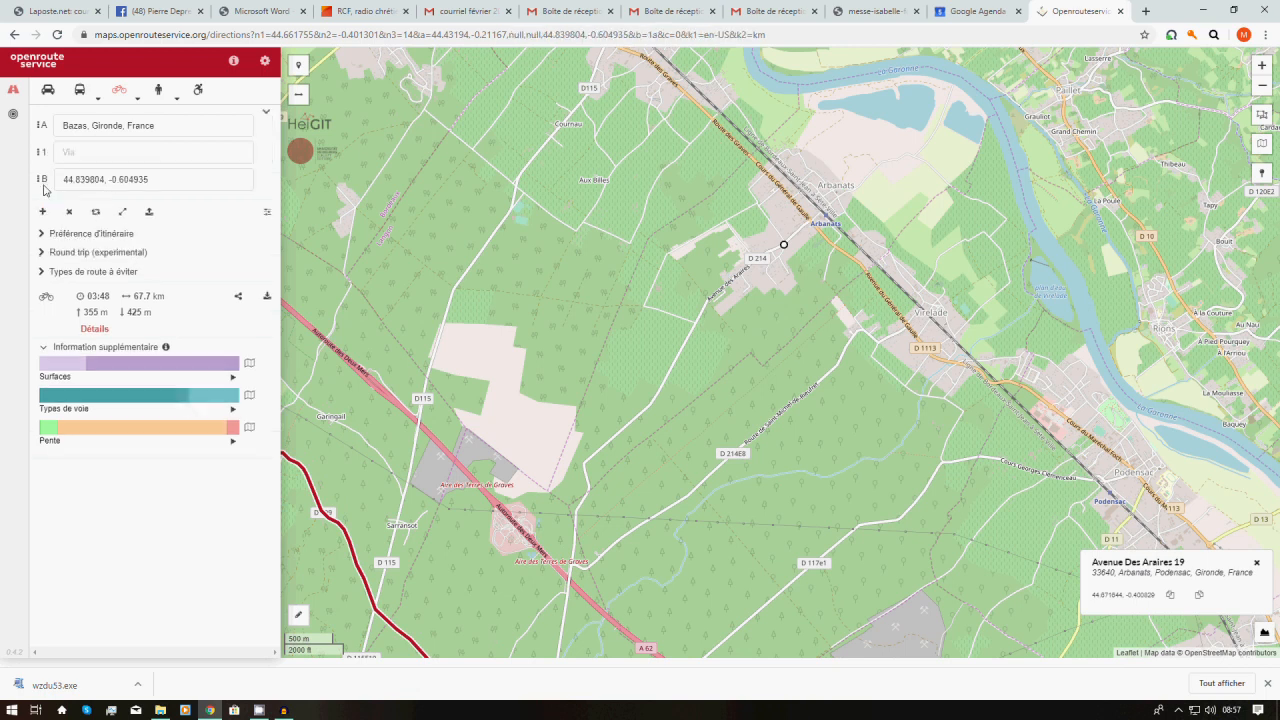
left_click(95, 152)
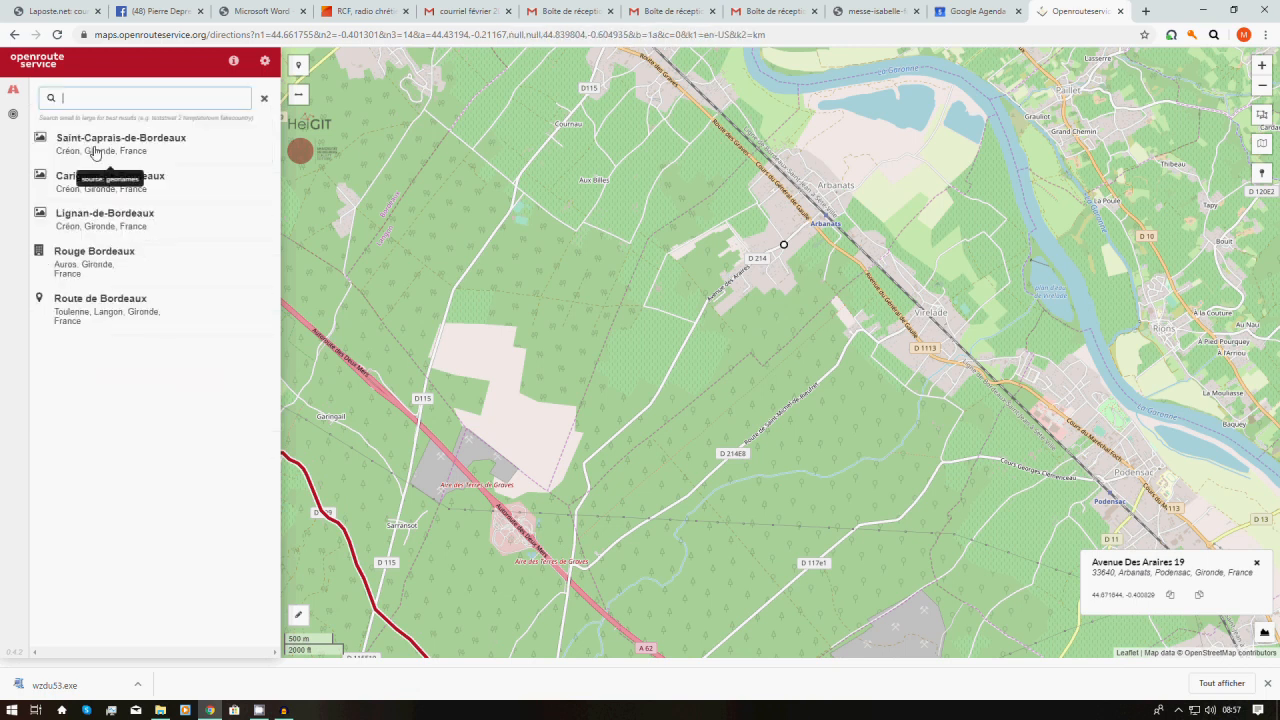
right_click(100, 98)
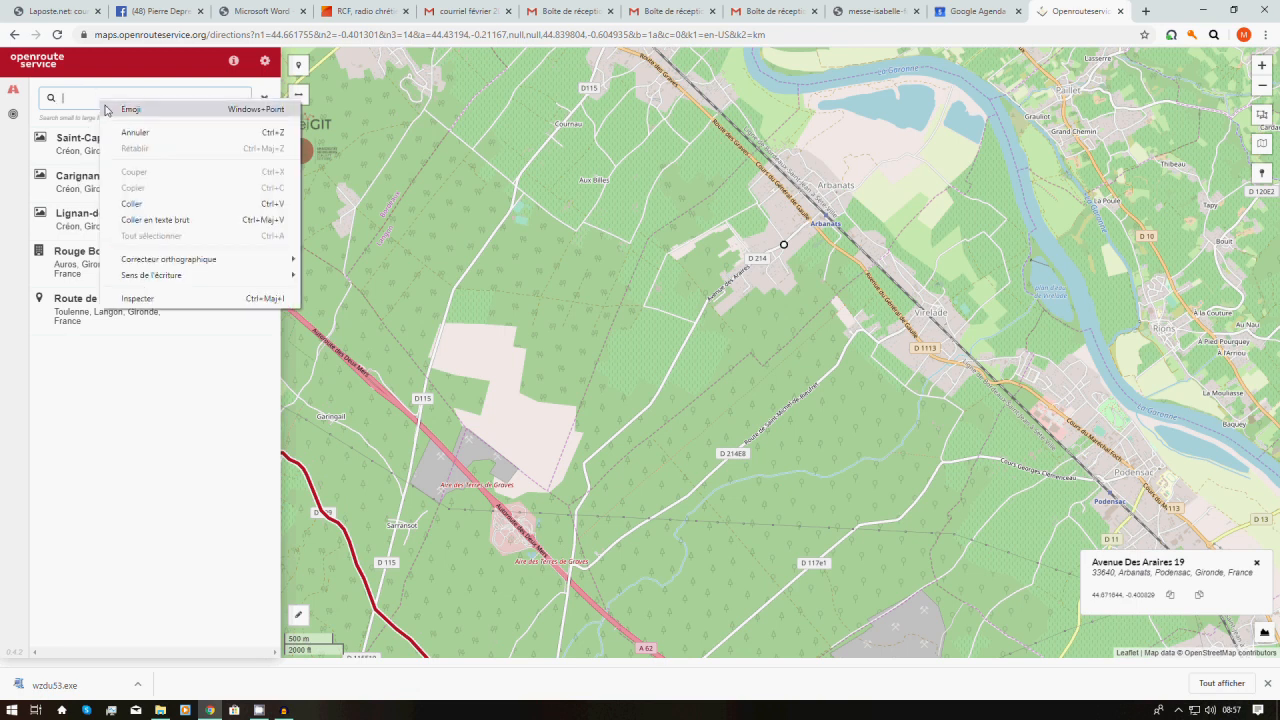
left_click(131, 204)
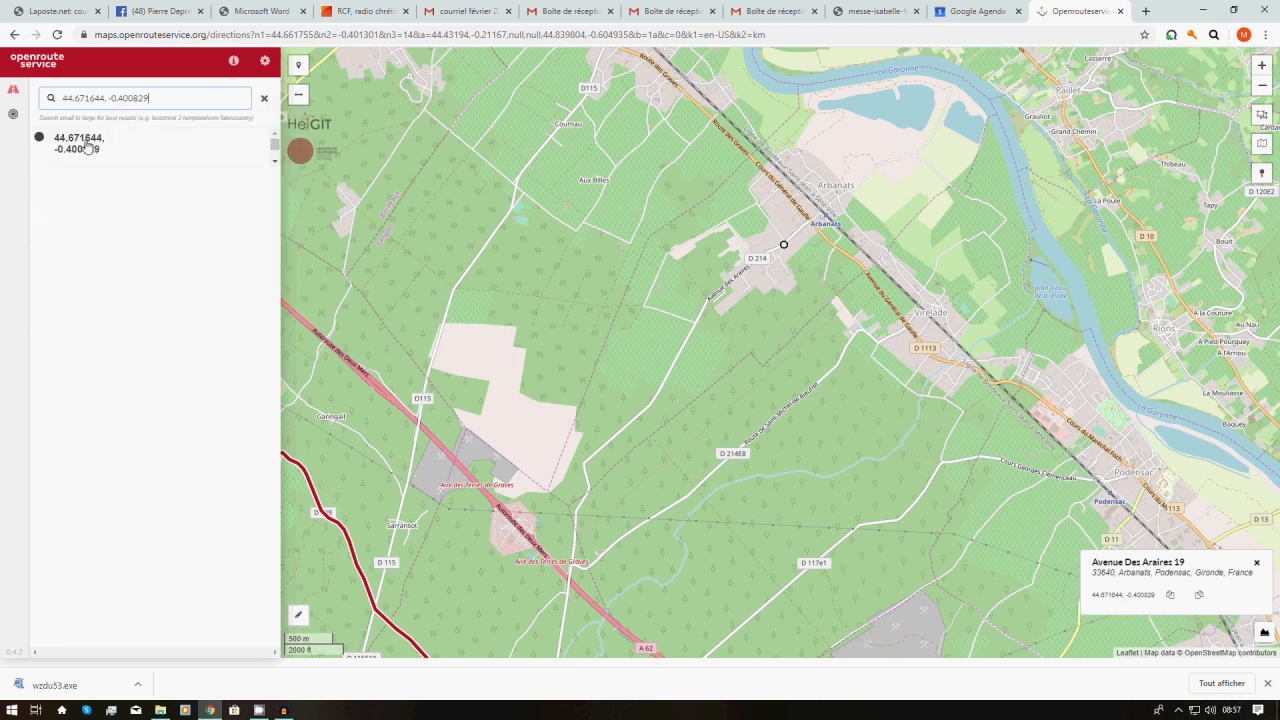
left_click(86, 148)
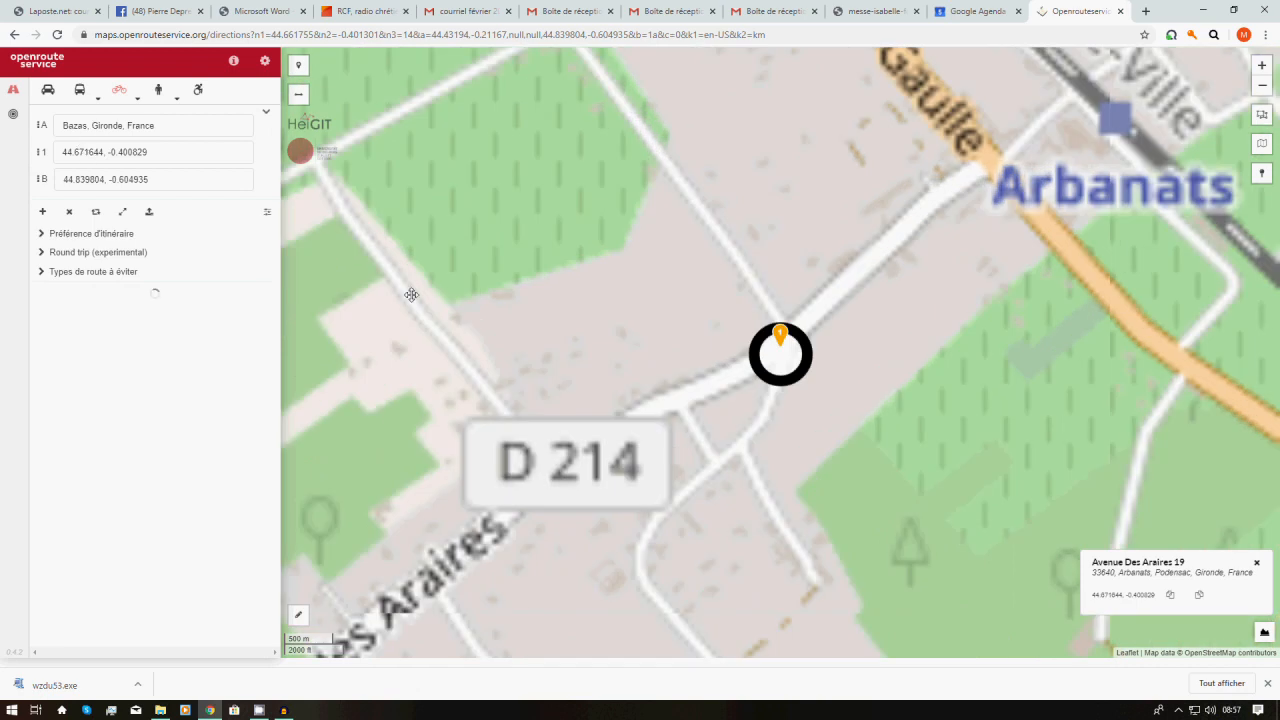
Zoom out until the whole route from Bazas to Bordeaux is visible
scroll(555, 291, "down", 3)
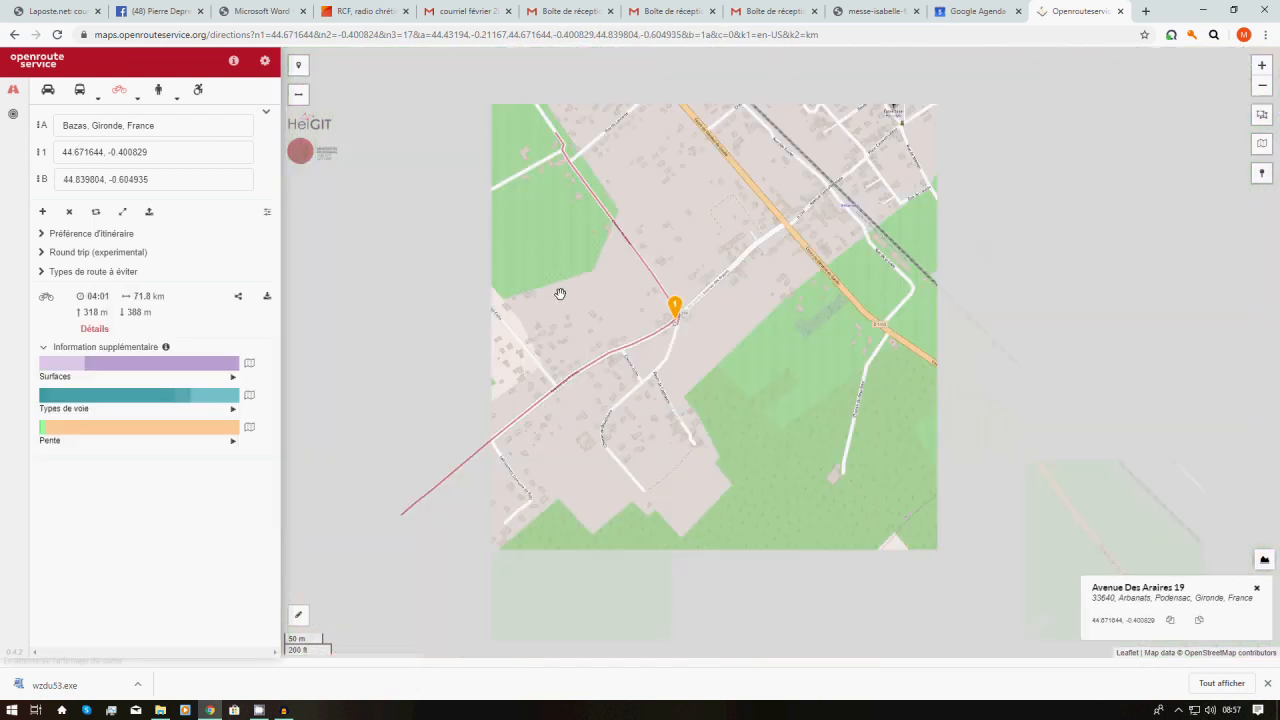
scroll(563, 293, "down", 2)
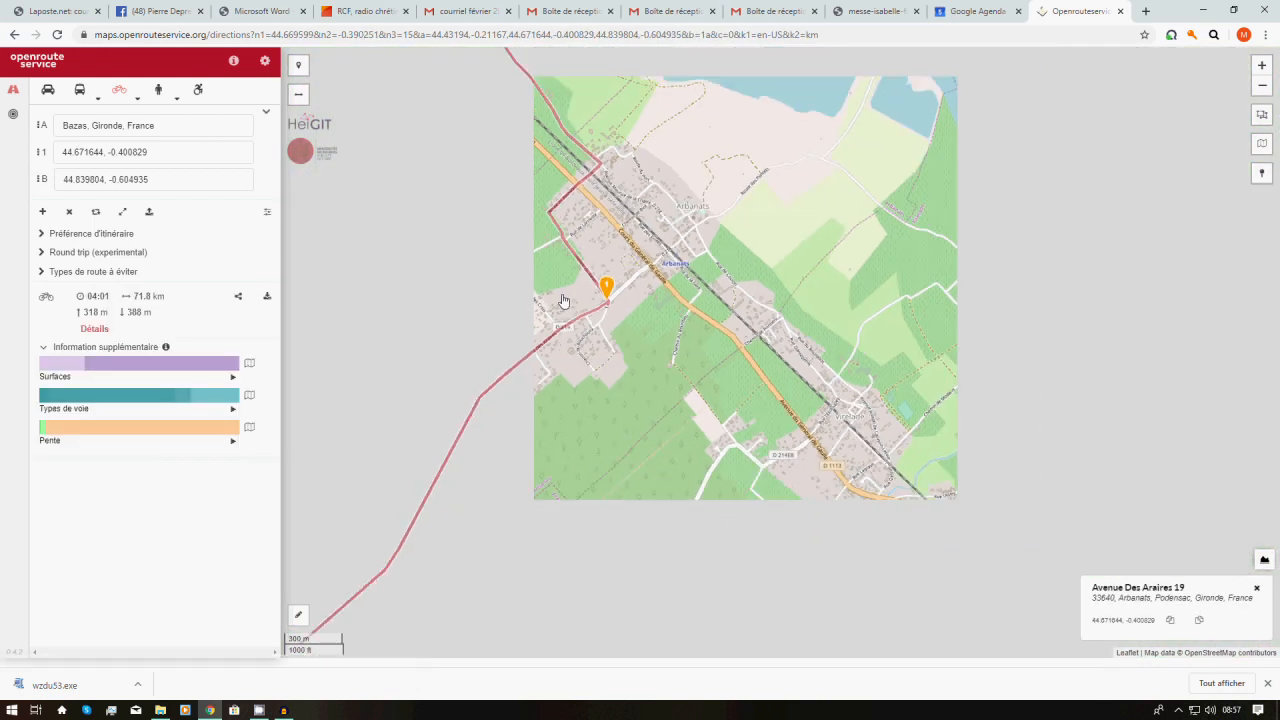
scroll(563, 299, "down", 1)
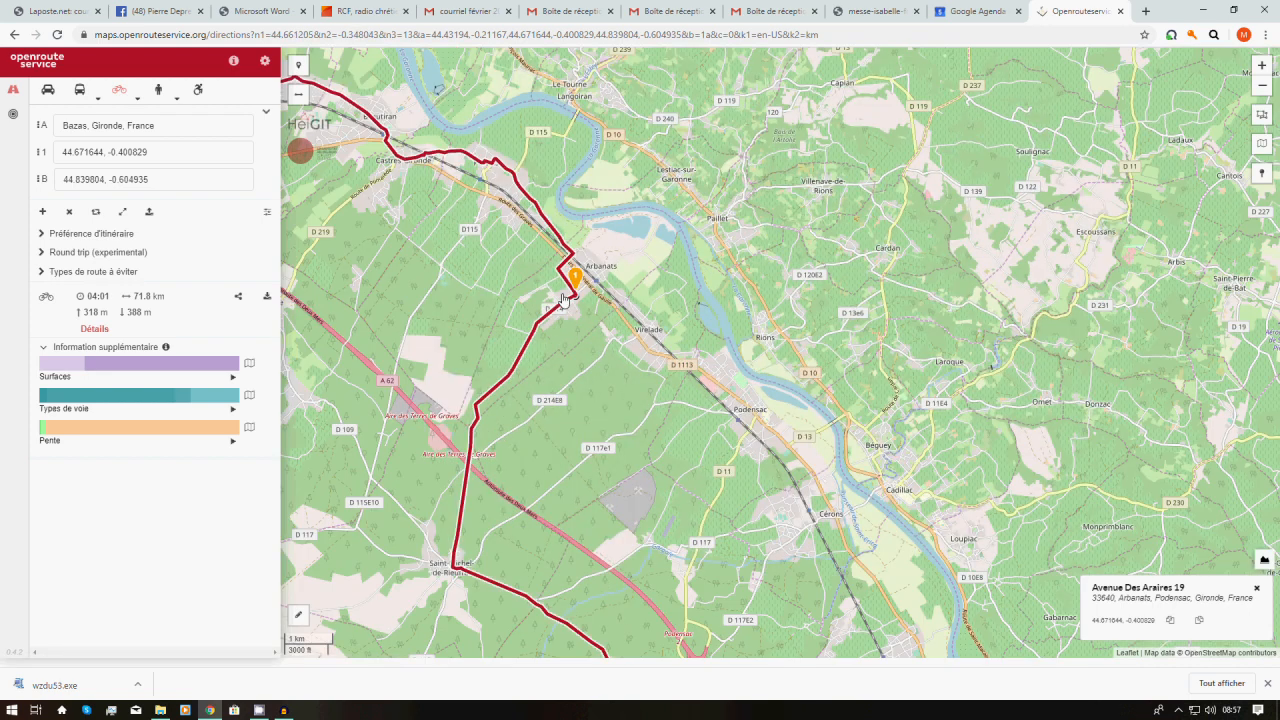
scroll(565, 303, "down", 2)
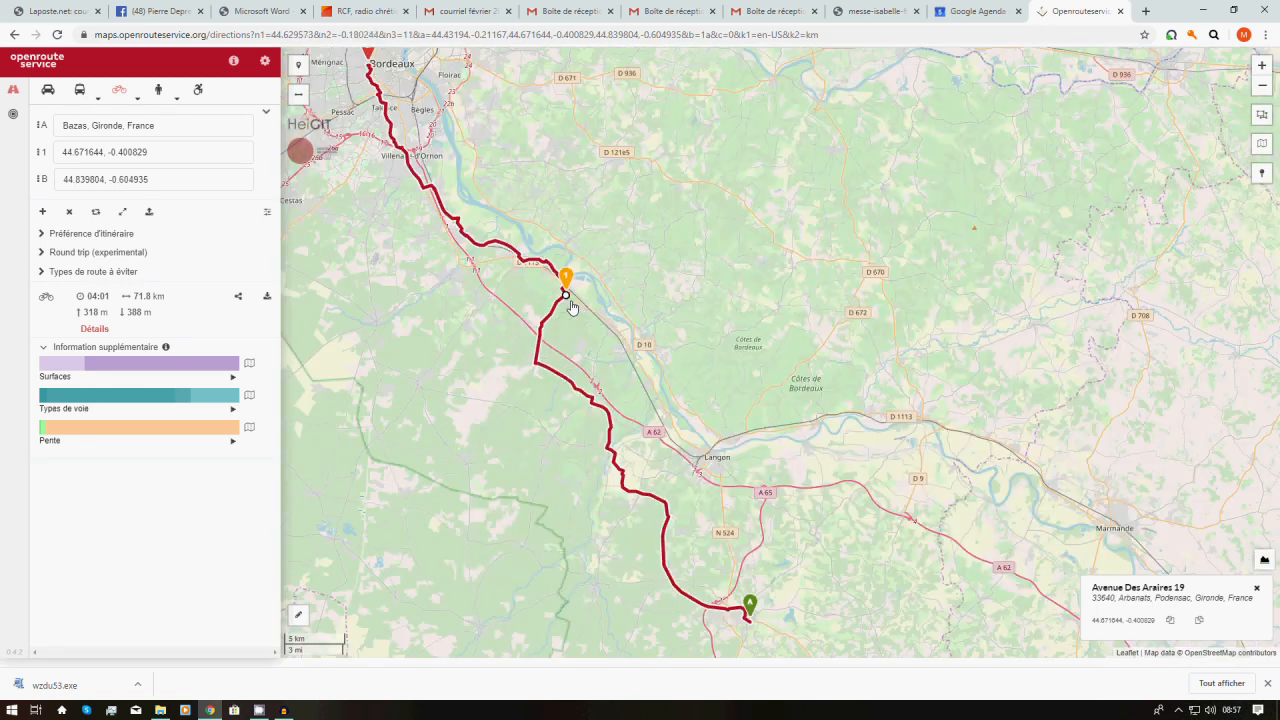
scroll(570, 306, "down", 1)
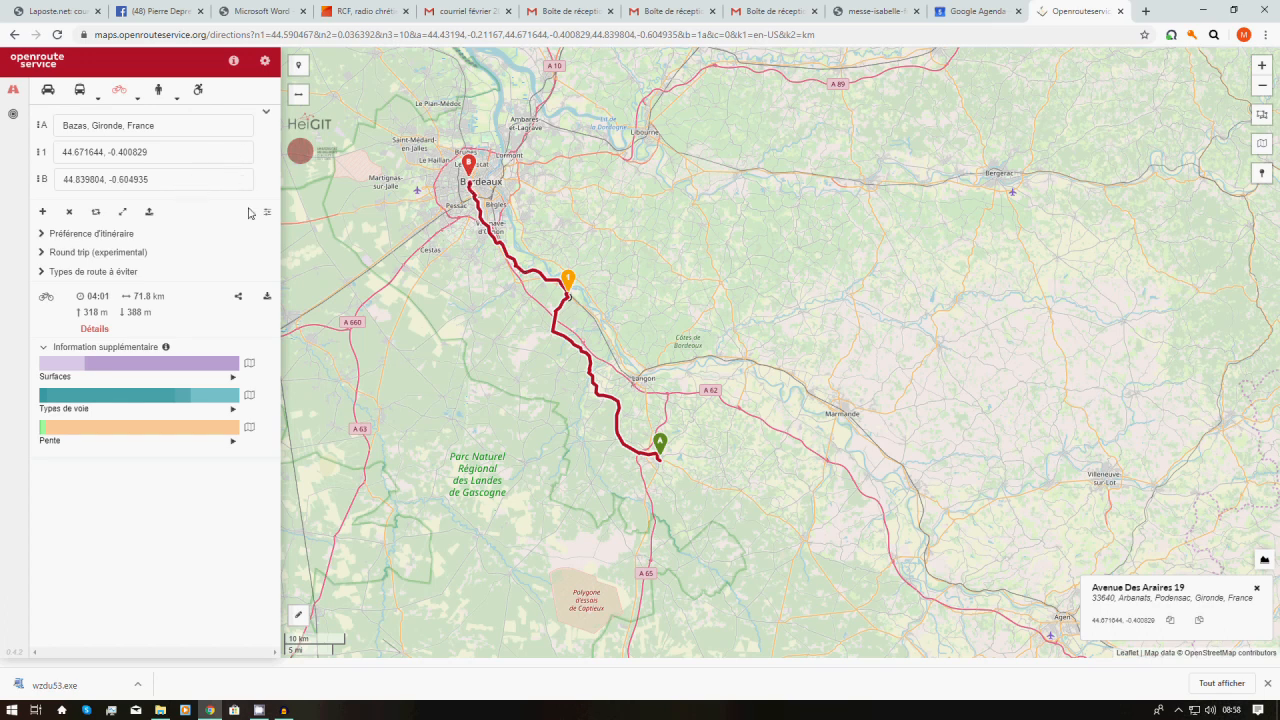
Hide and restore the route panel, then expand the base-map layer list
left_click(299, 97)
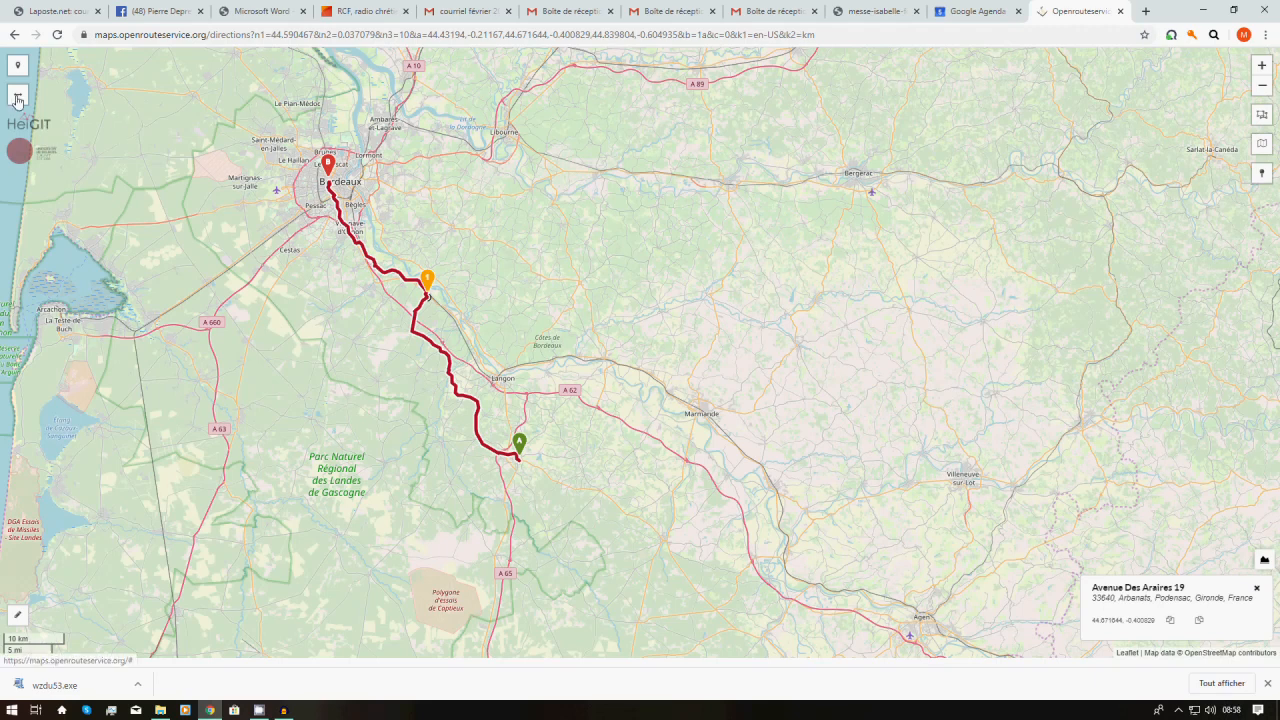
left_click(17, 99)
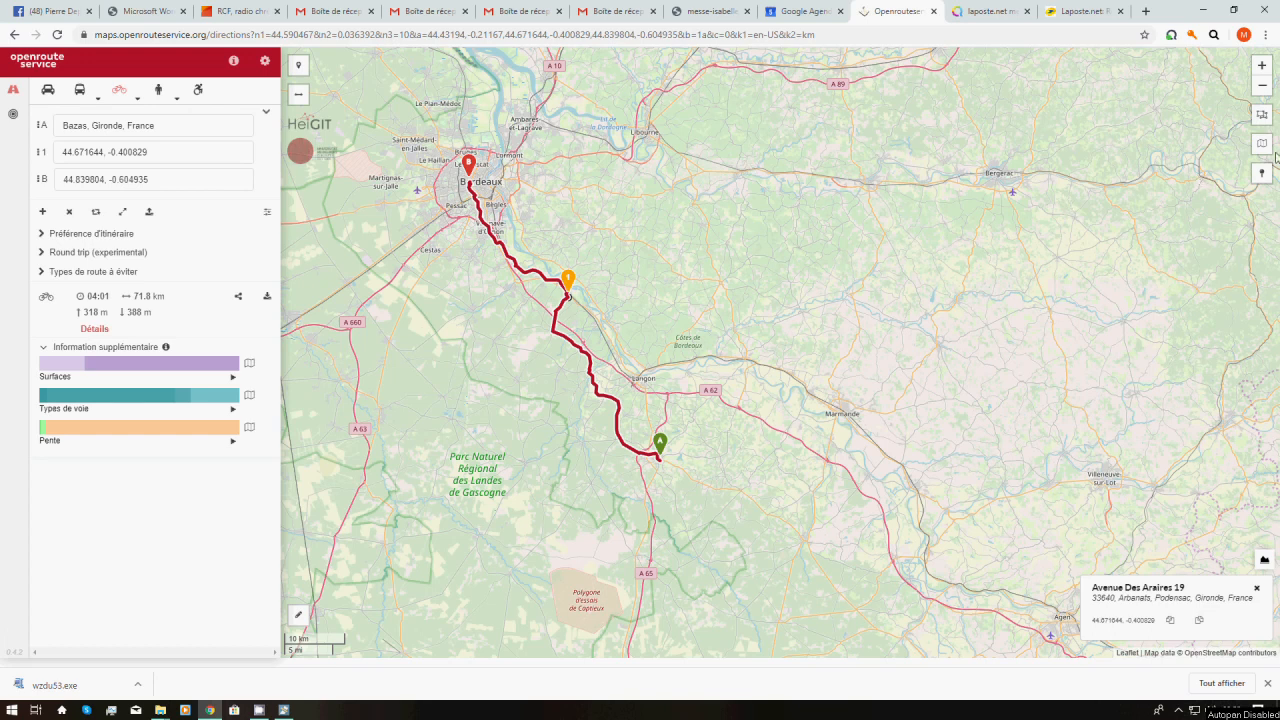
mouse_move(1267, 152)
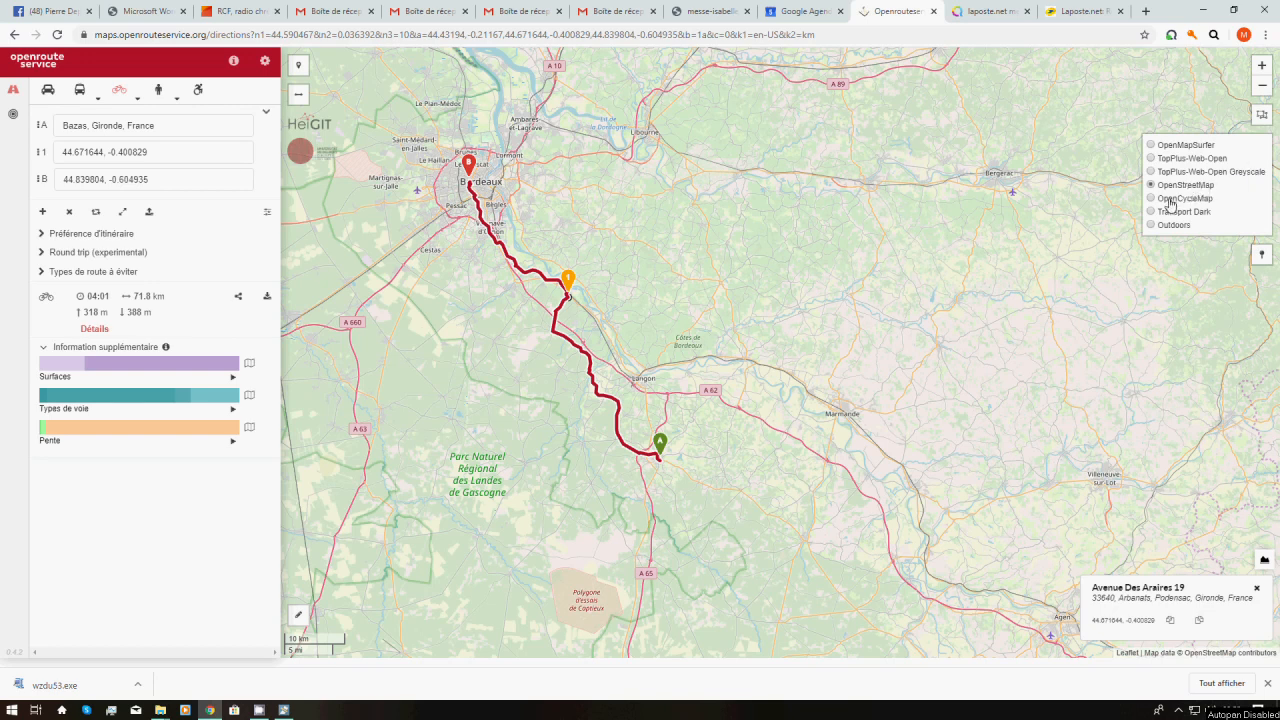
Preview the OpenCycleMap background, return to OpenStreetMap, and zoom in on Bergerac
left_click(1170, 199)
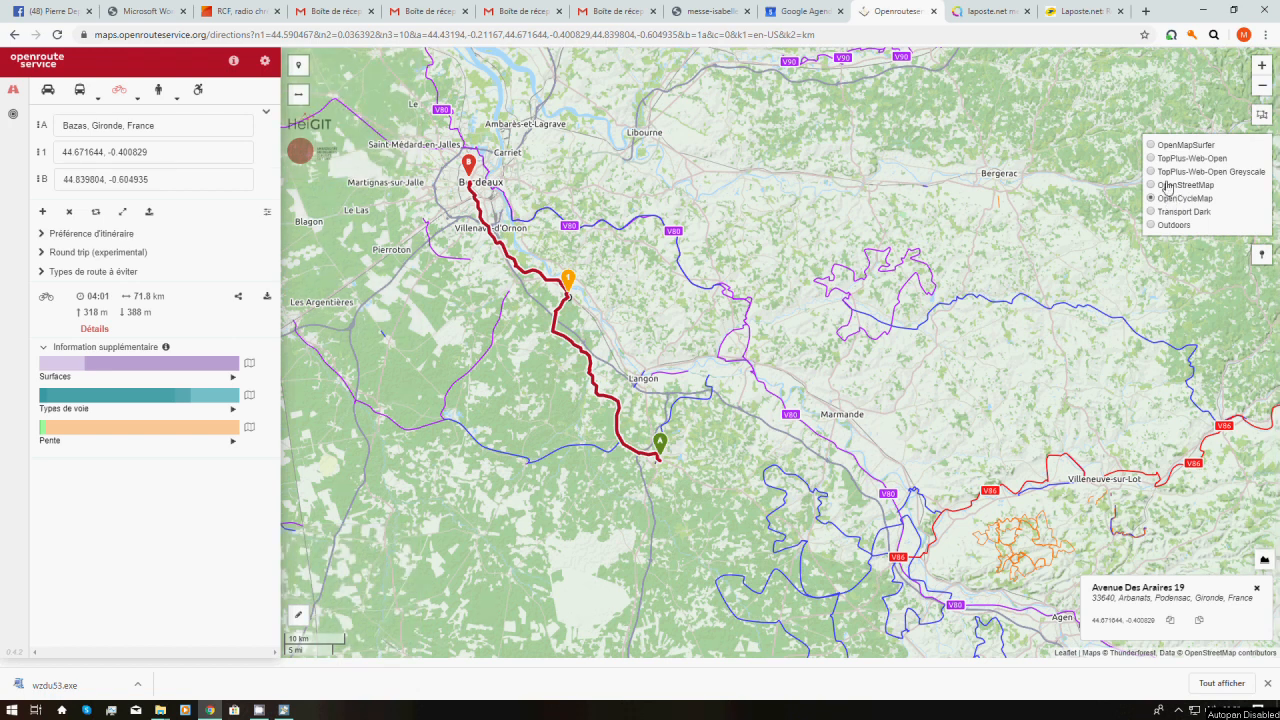
left_click(1167, 186)
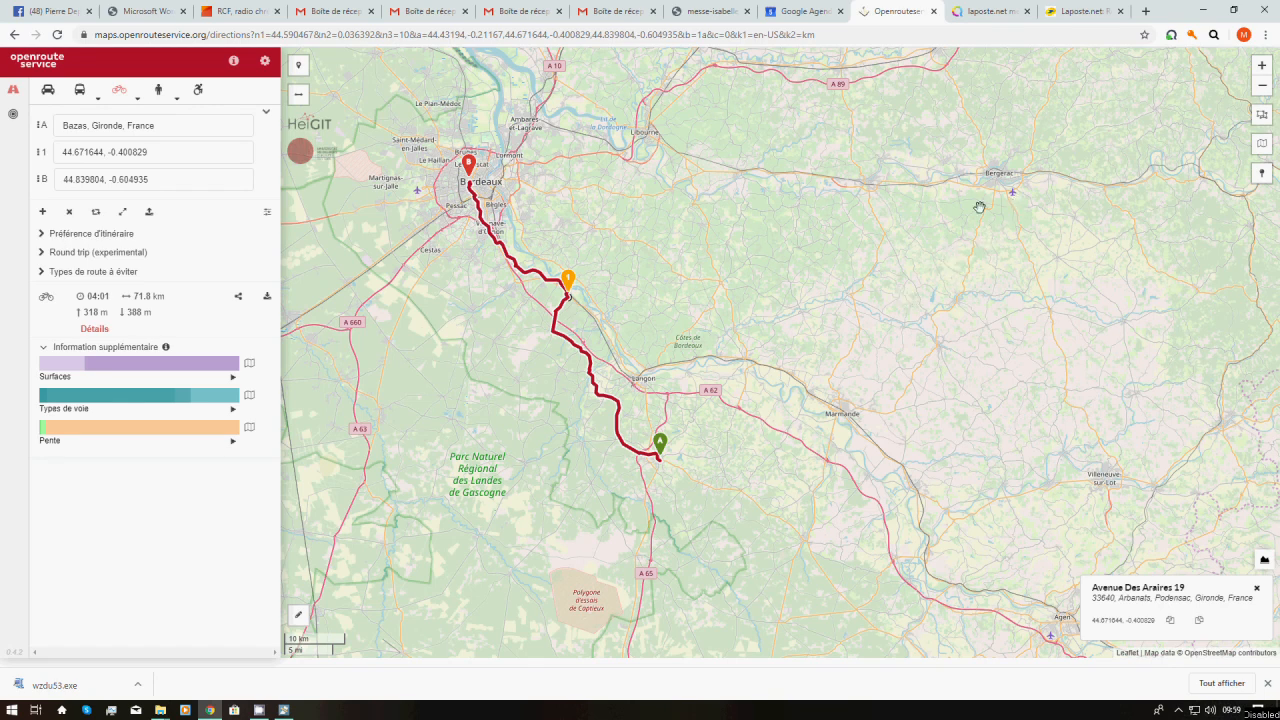
scroll(998, 177, "up", 1)
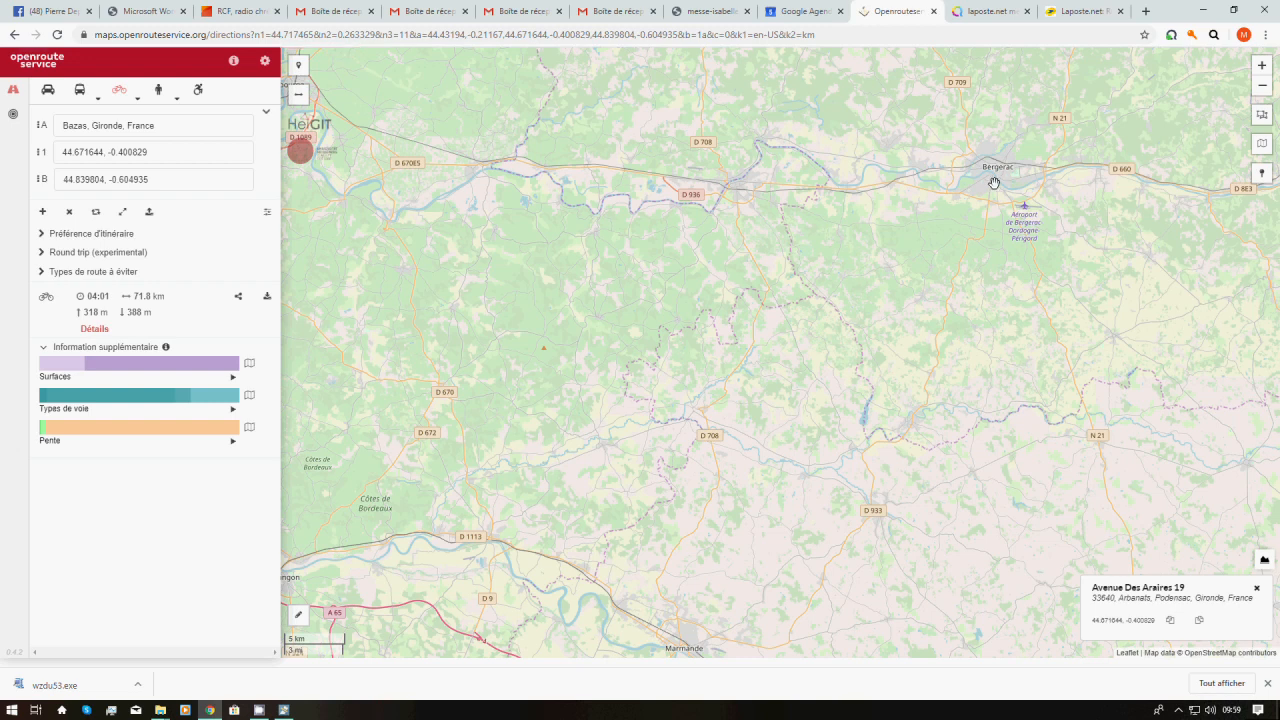
Copy the coordinates 44.841751, 0.484772 of a point in Bergerac from the map
left_click(993, 177)
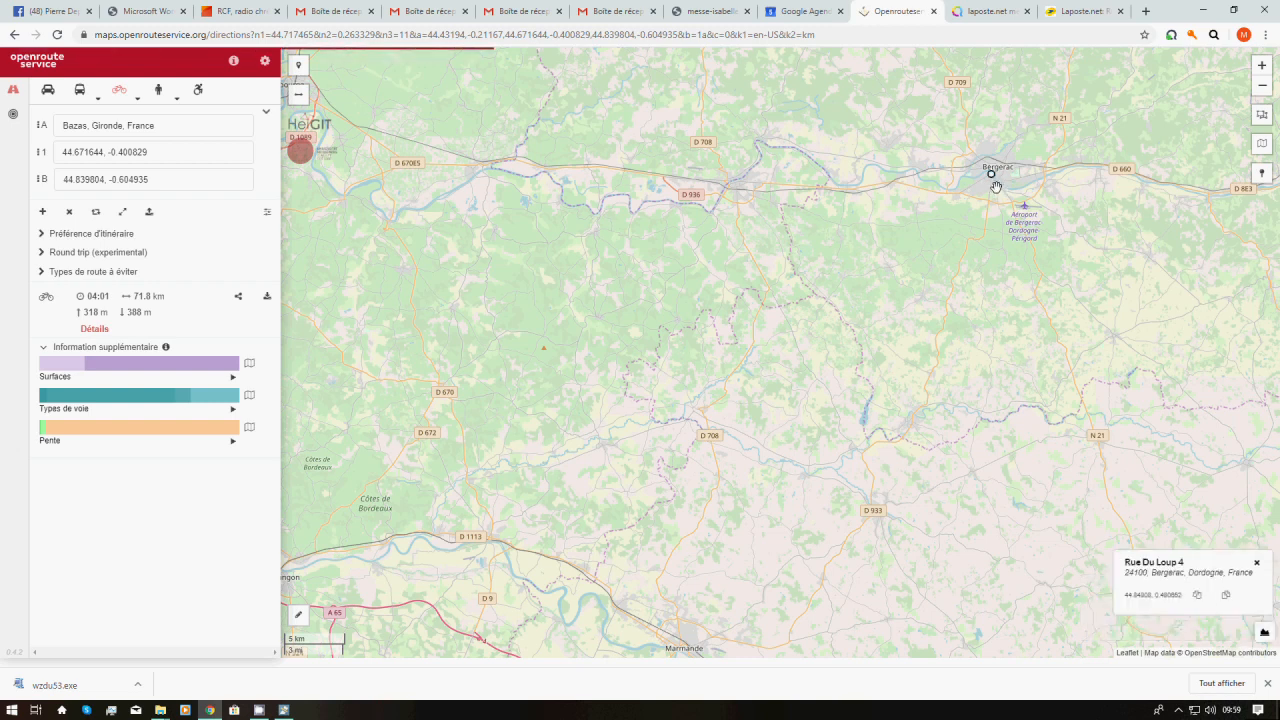
left_click(995, 182)
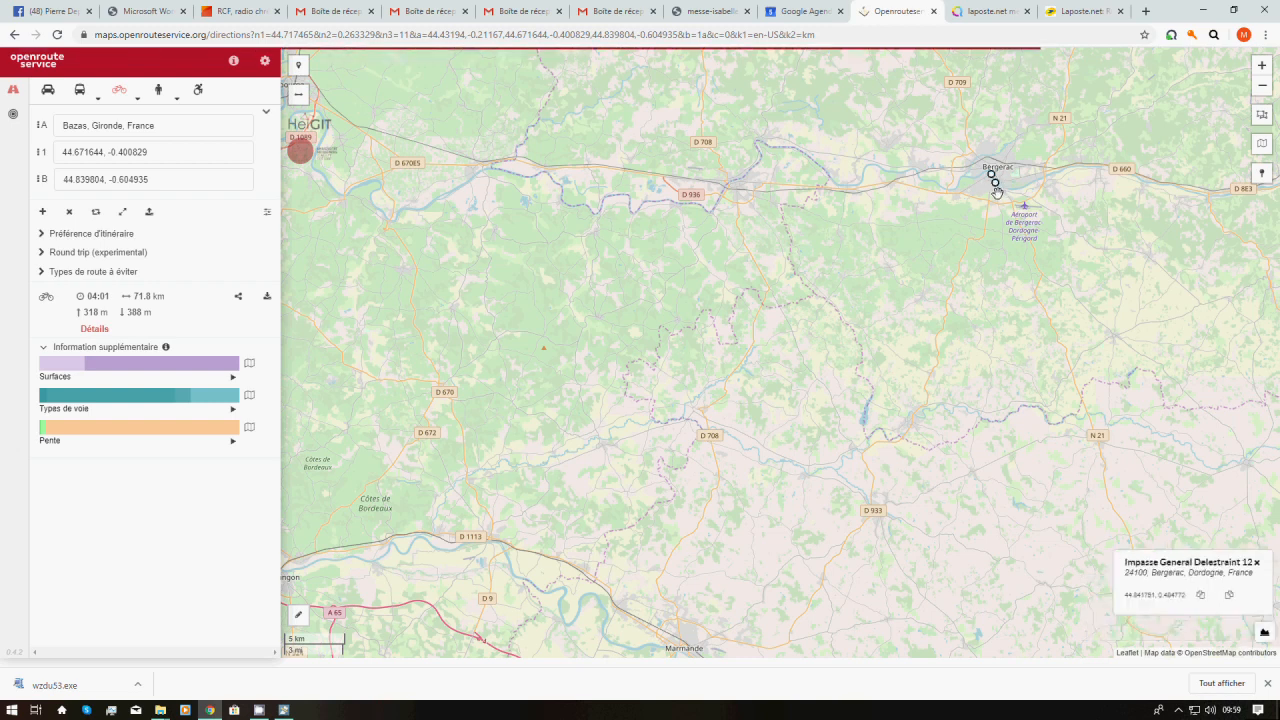
left_click(1201, 599)
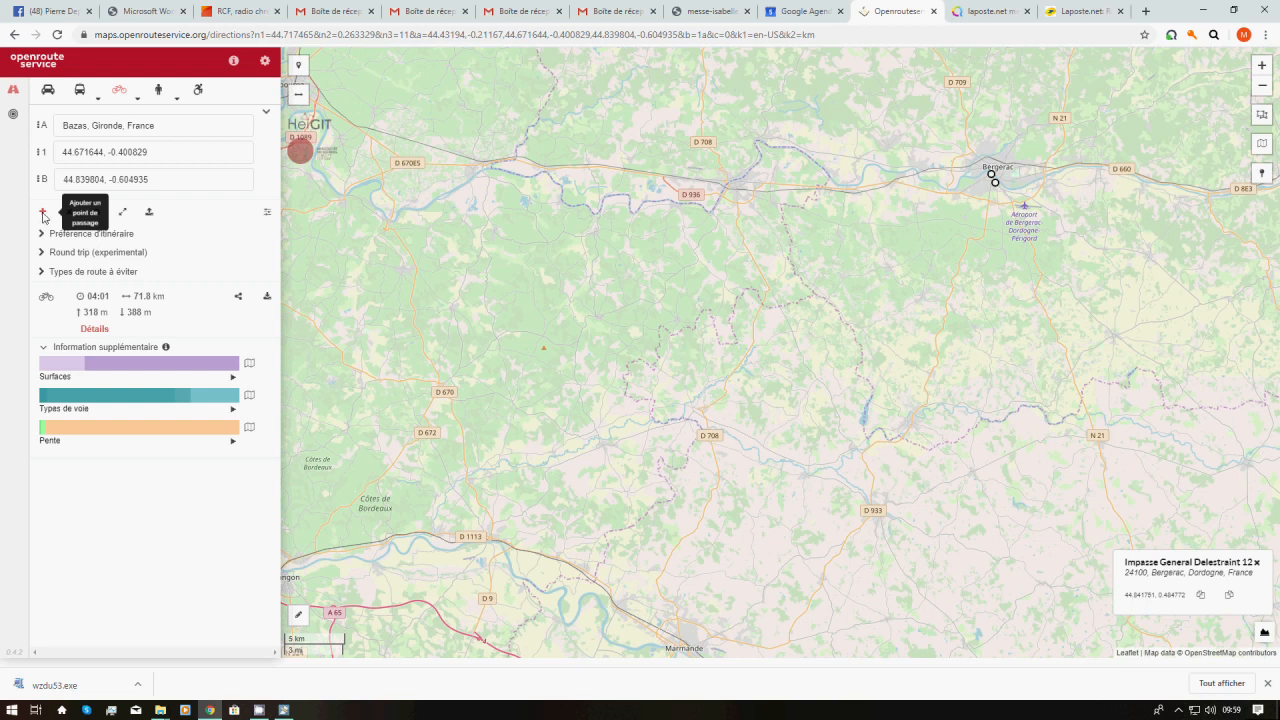
Add a new via stop and set it to the pasted Bergerac coordinates
left_click(43, 213)
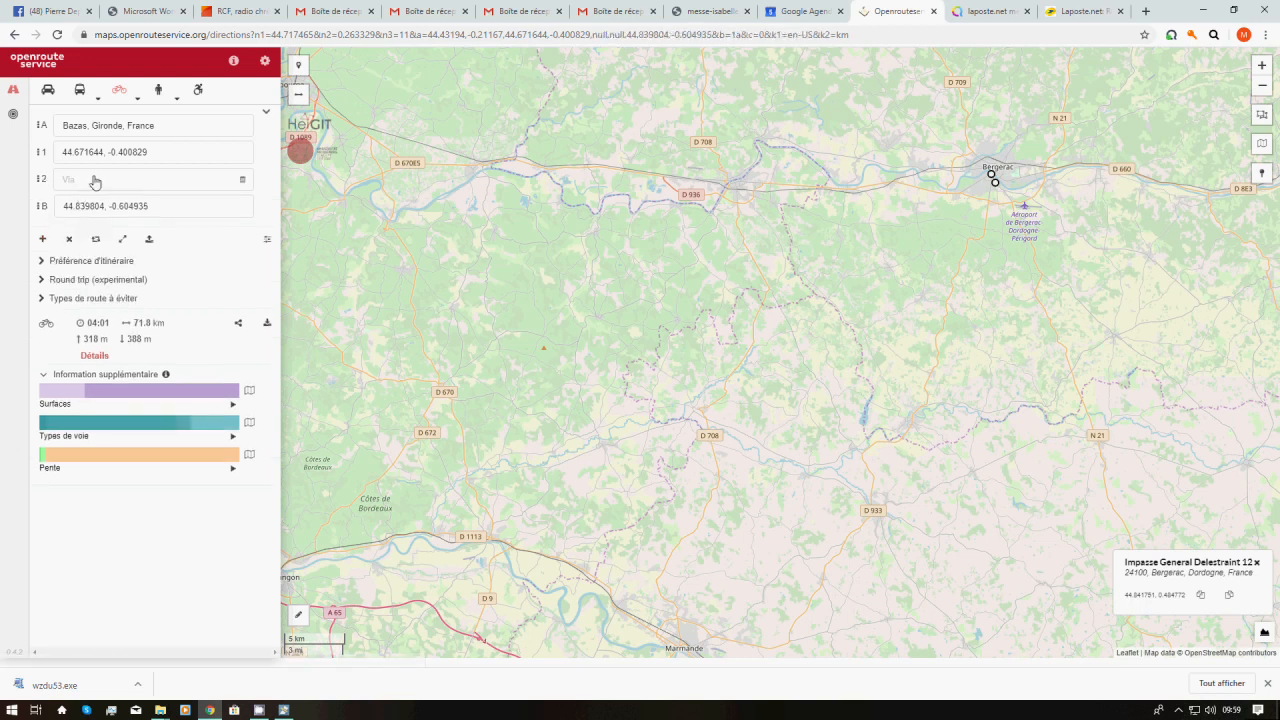
left_click(95, 180)
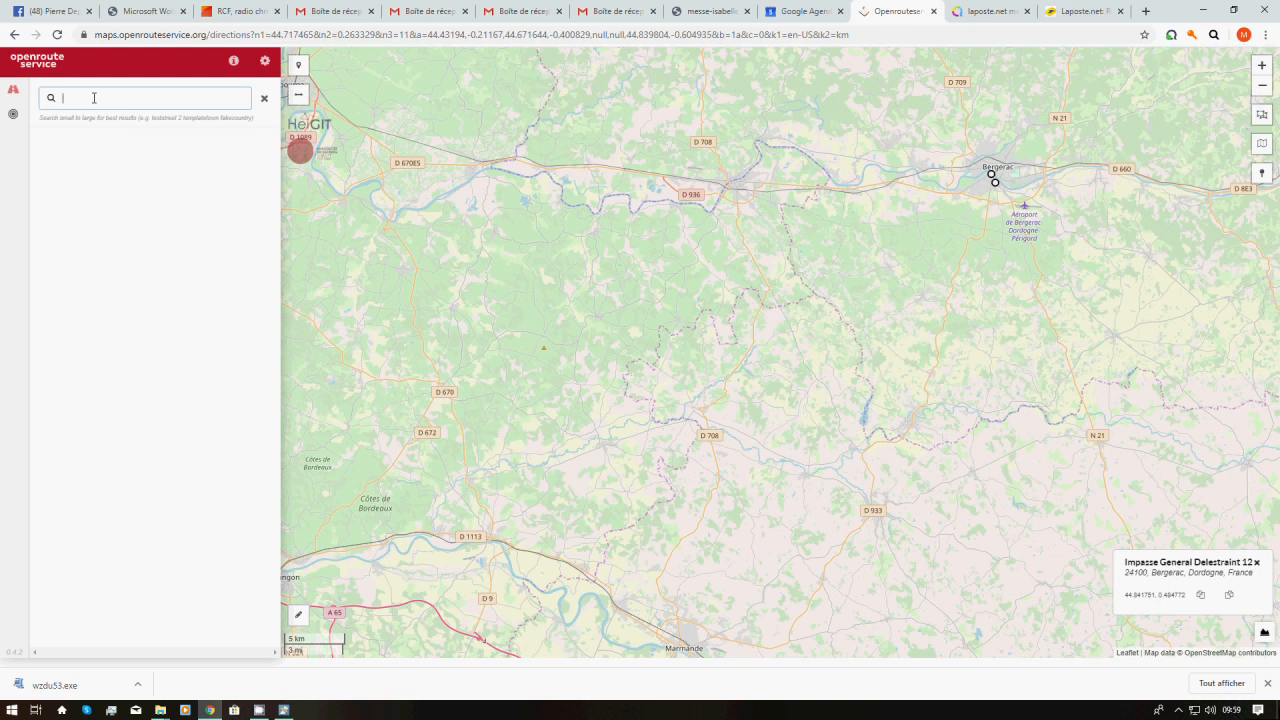
right_click(94, 97)
left_click(128, 204)
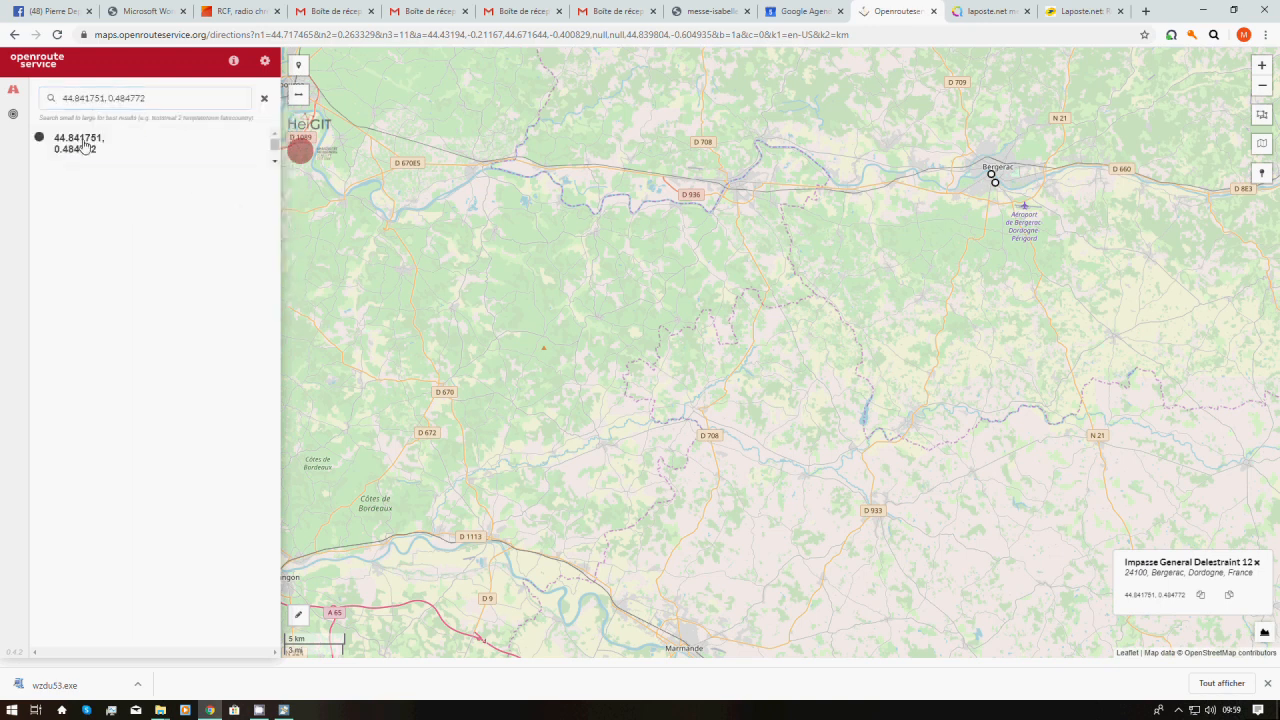
left_click(83, 147)
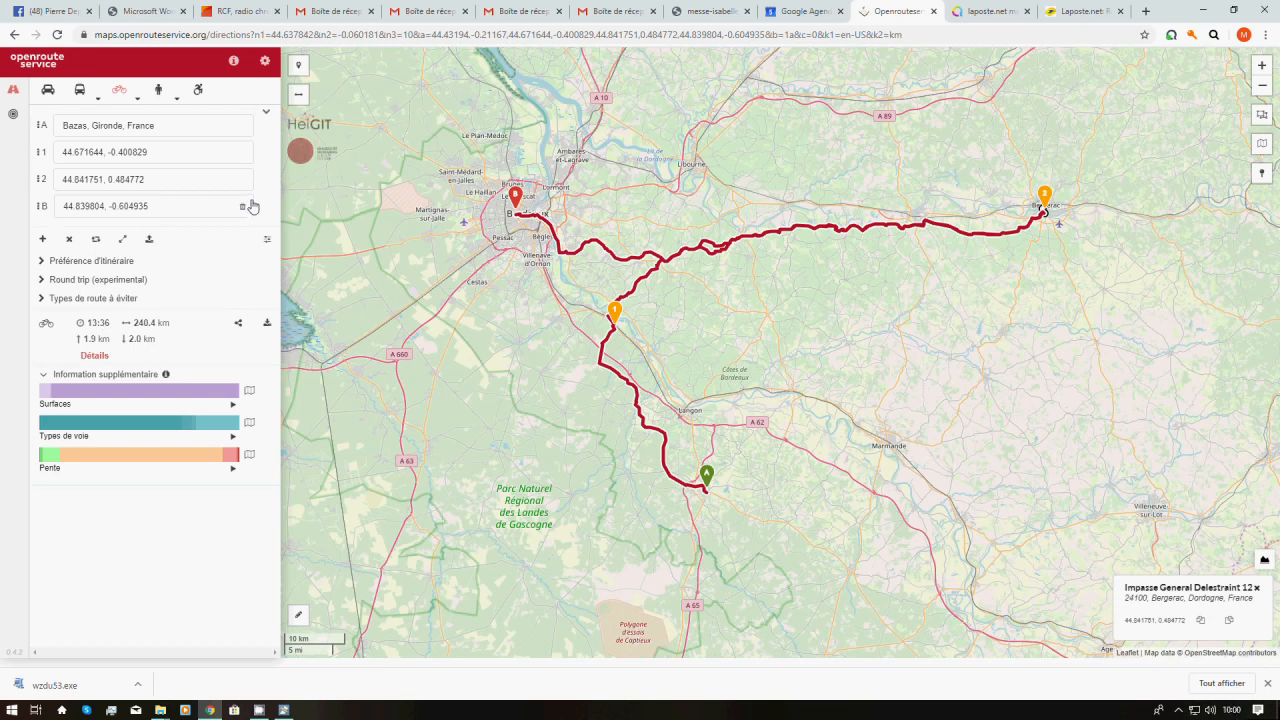
Move the Bergerac row below Bordeaux so Bergerac becomes the final destination
left_click_drag(252, 206, 252, 178)
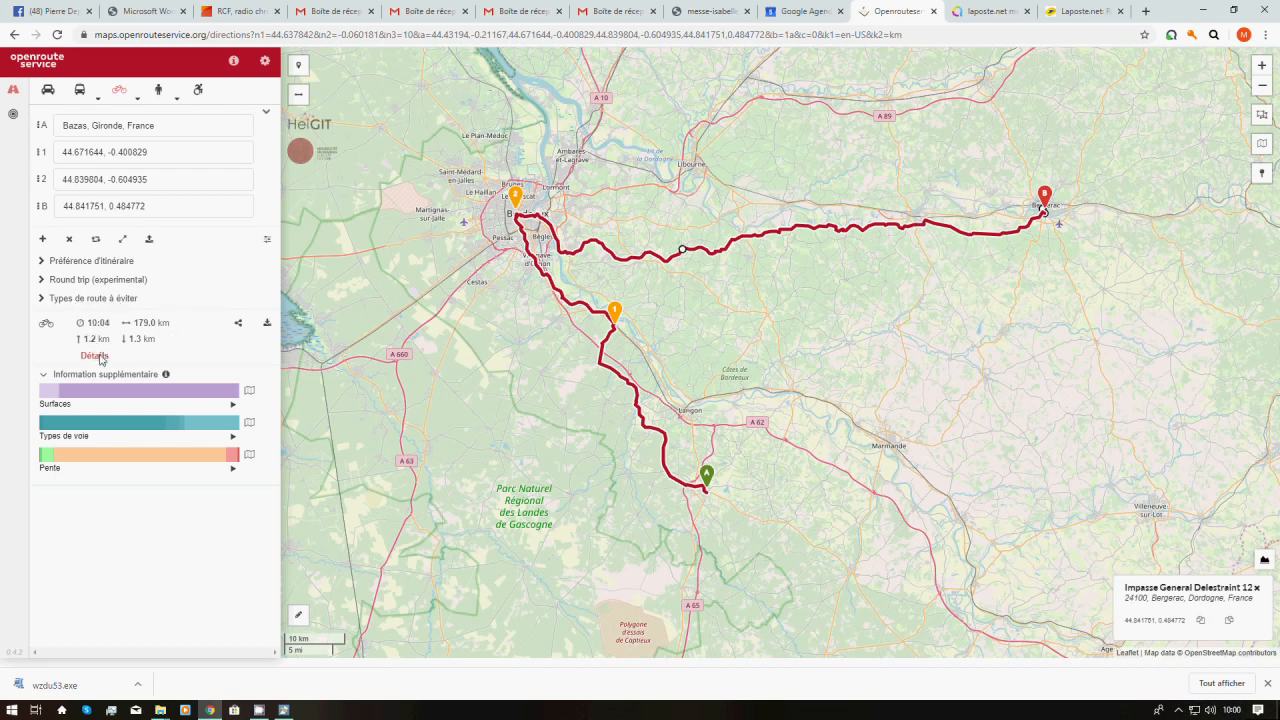
left_click(97, 355)
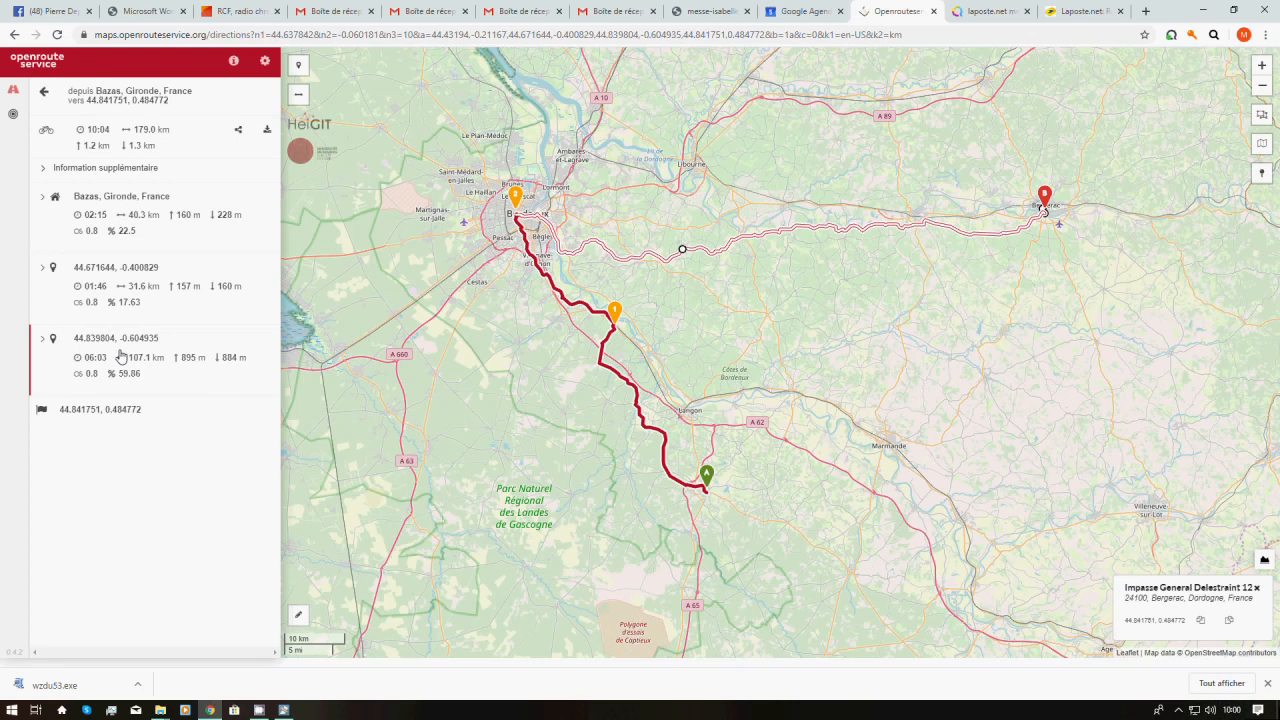
left_click(45, 95)
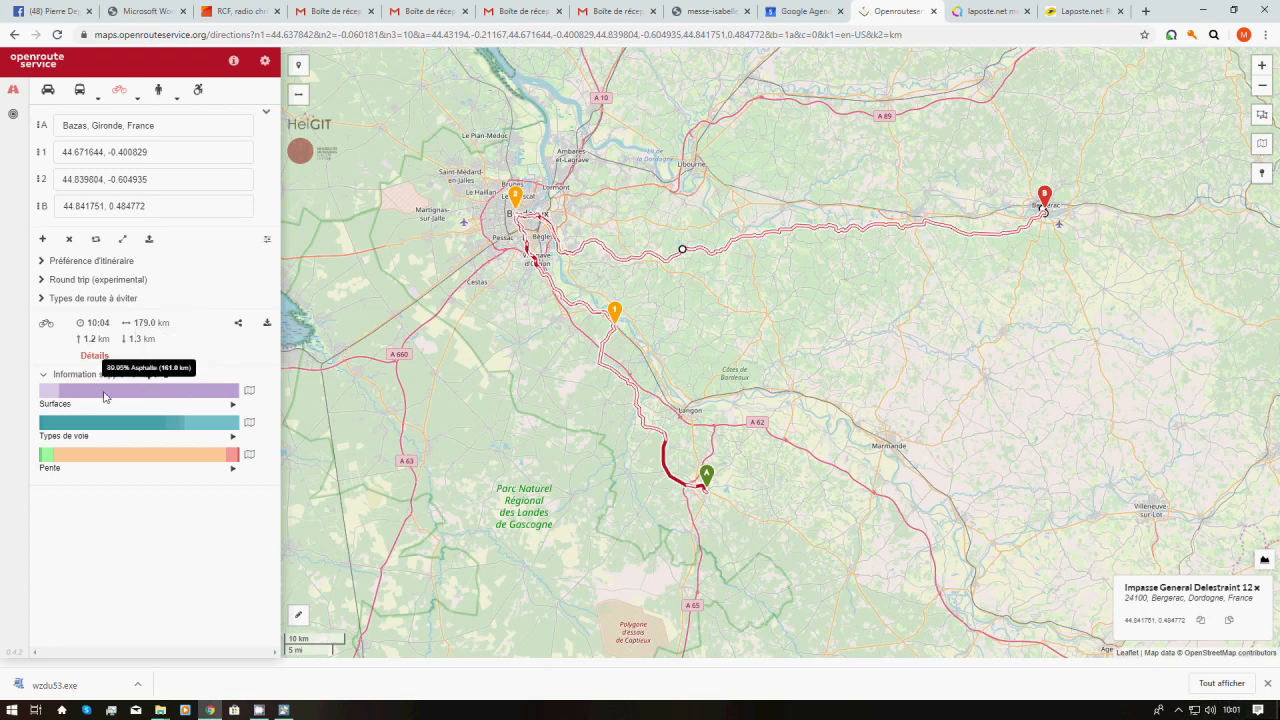
mouse_move(44, 389)
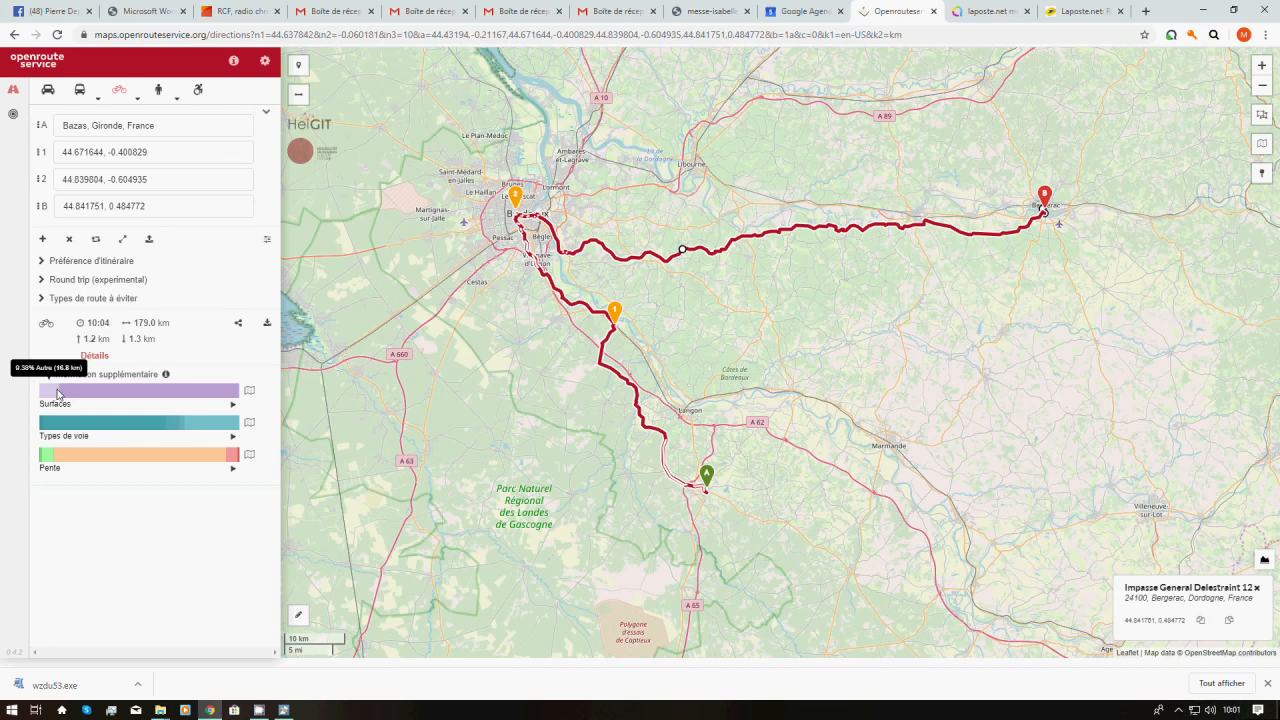
mouse_move(88, 395)
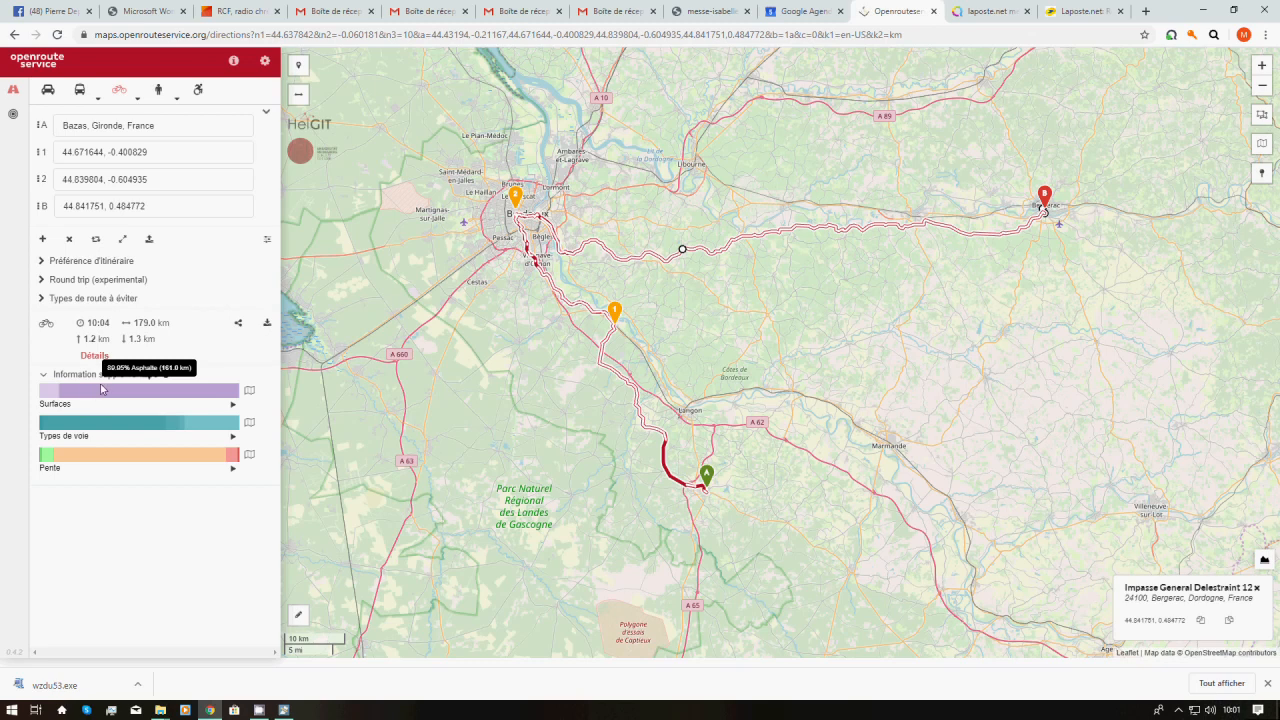
mouse_move(214, 391)
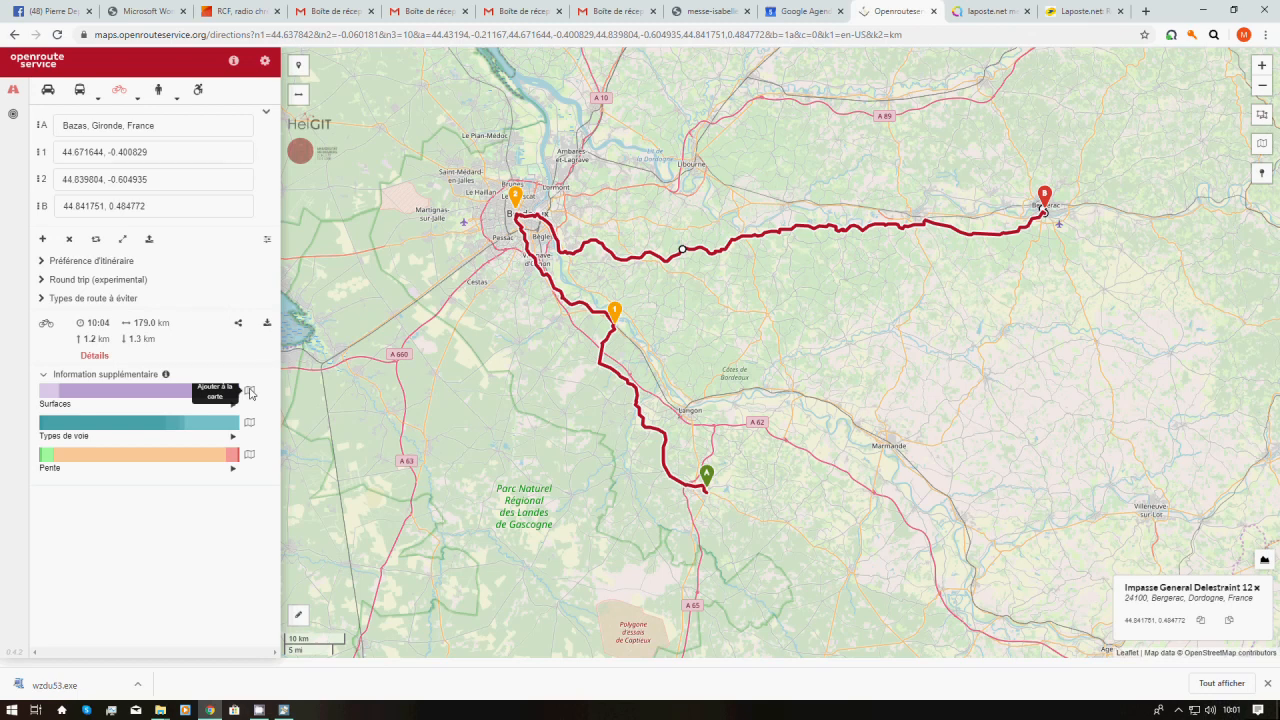
Try the Surfaces and then Types de voie route colourings, removing each afterwards
left_click(250, 392)
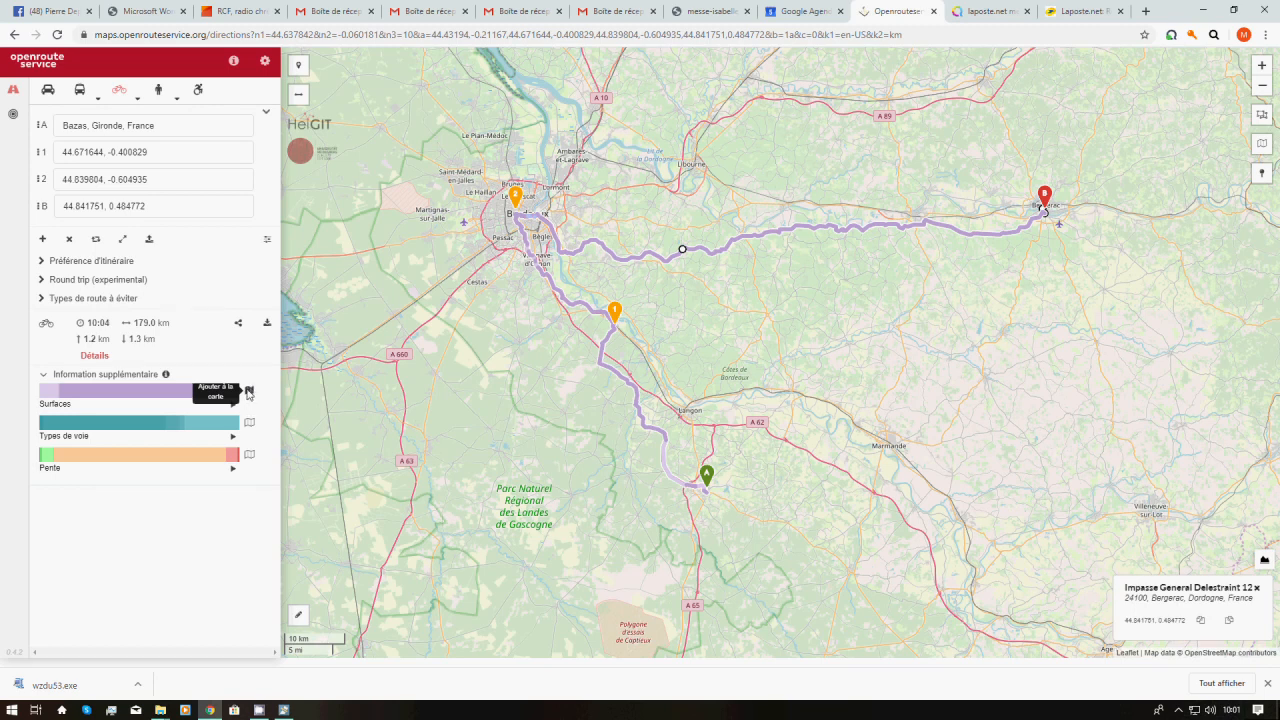
left_click(249, 391)
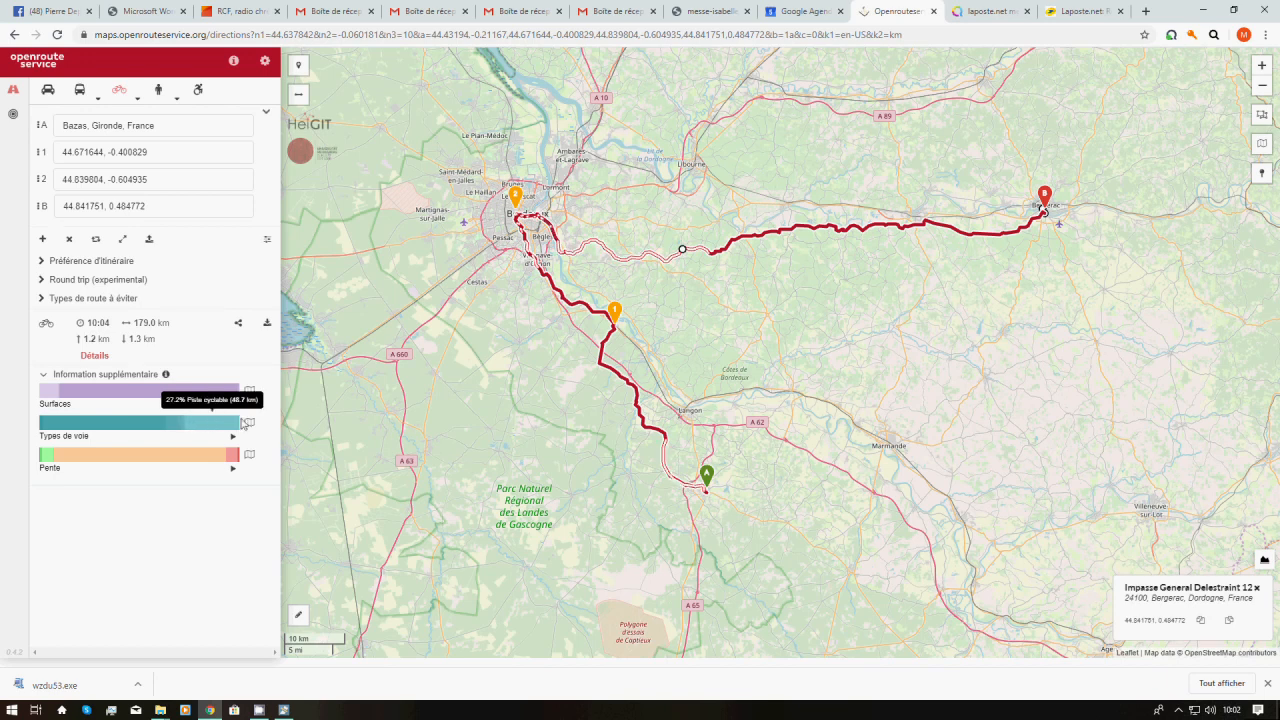
left_click(248, 424)
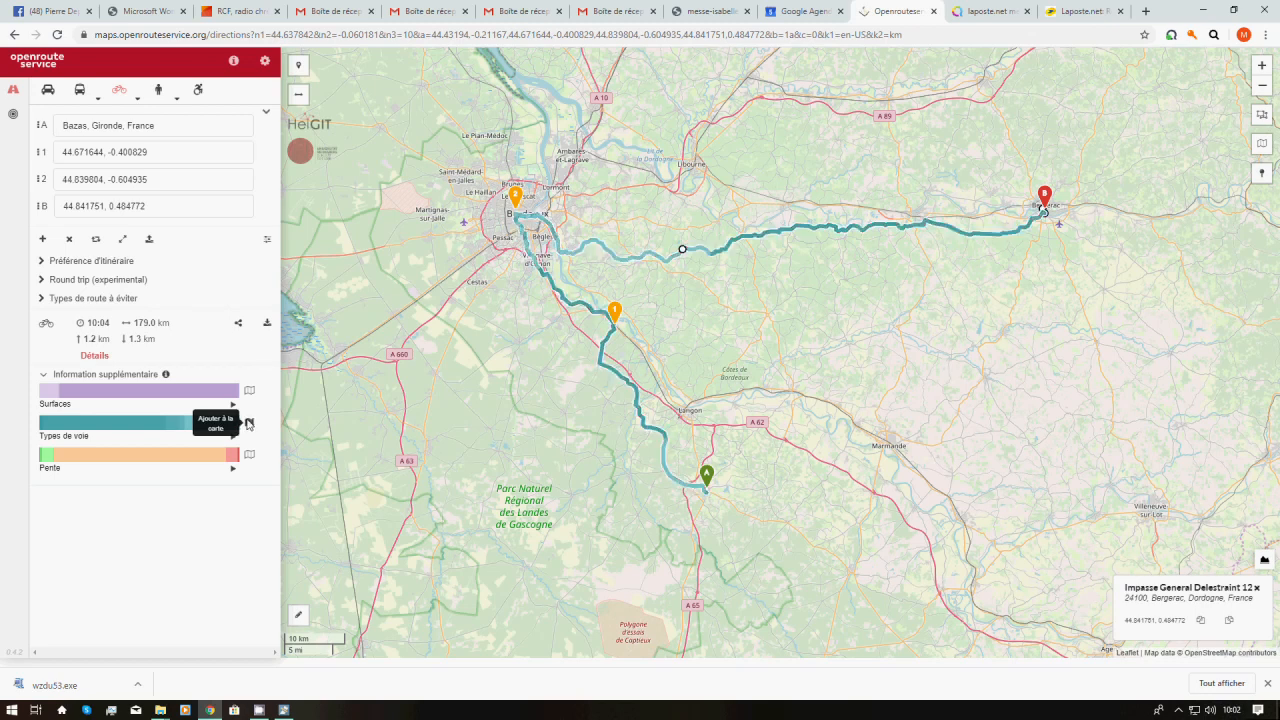
left_click(248, 424)
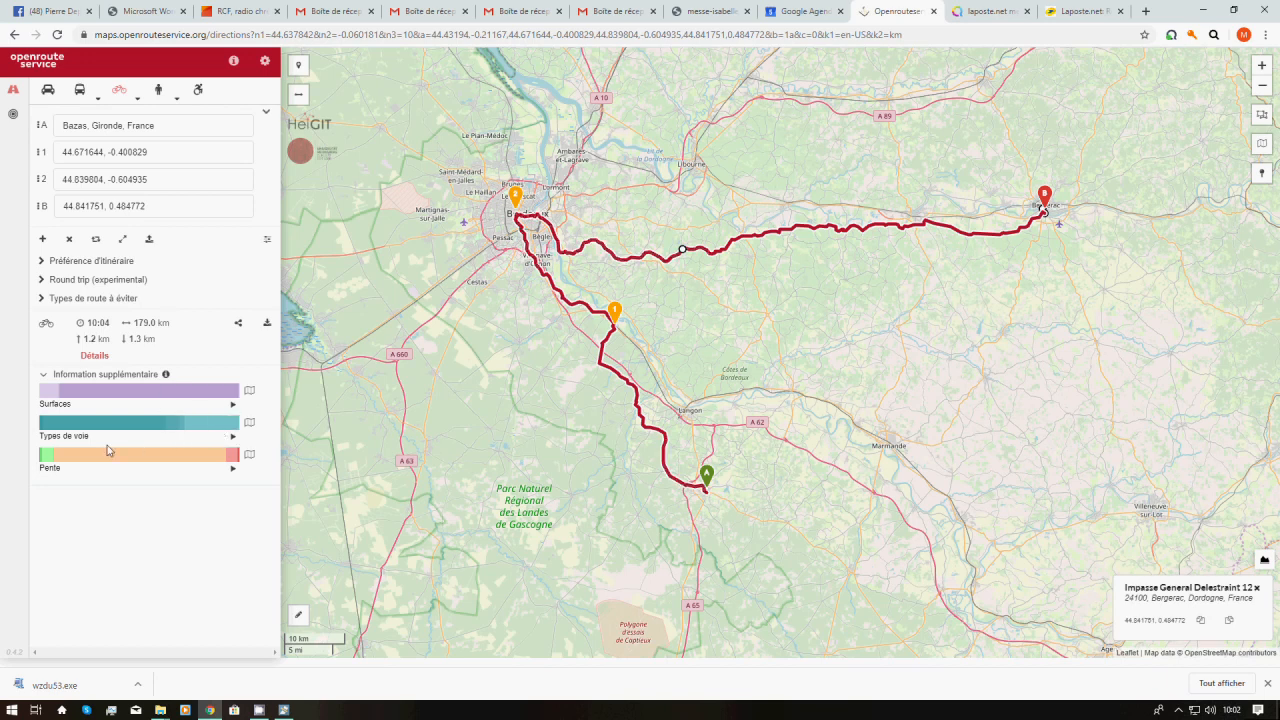
mouse_move(46, 456)
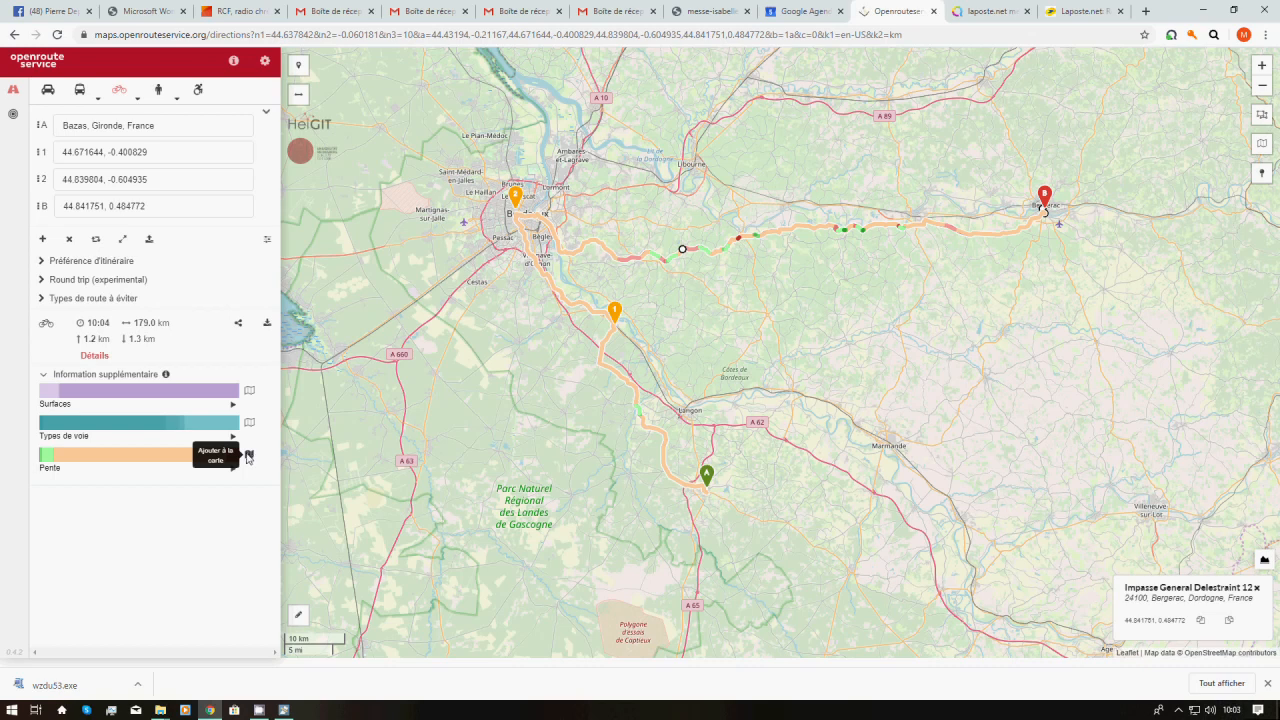
Remove the slope colouring and view the route's elevation profile by way type
left_click(248, 456)
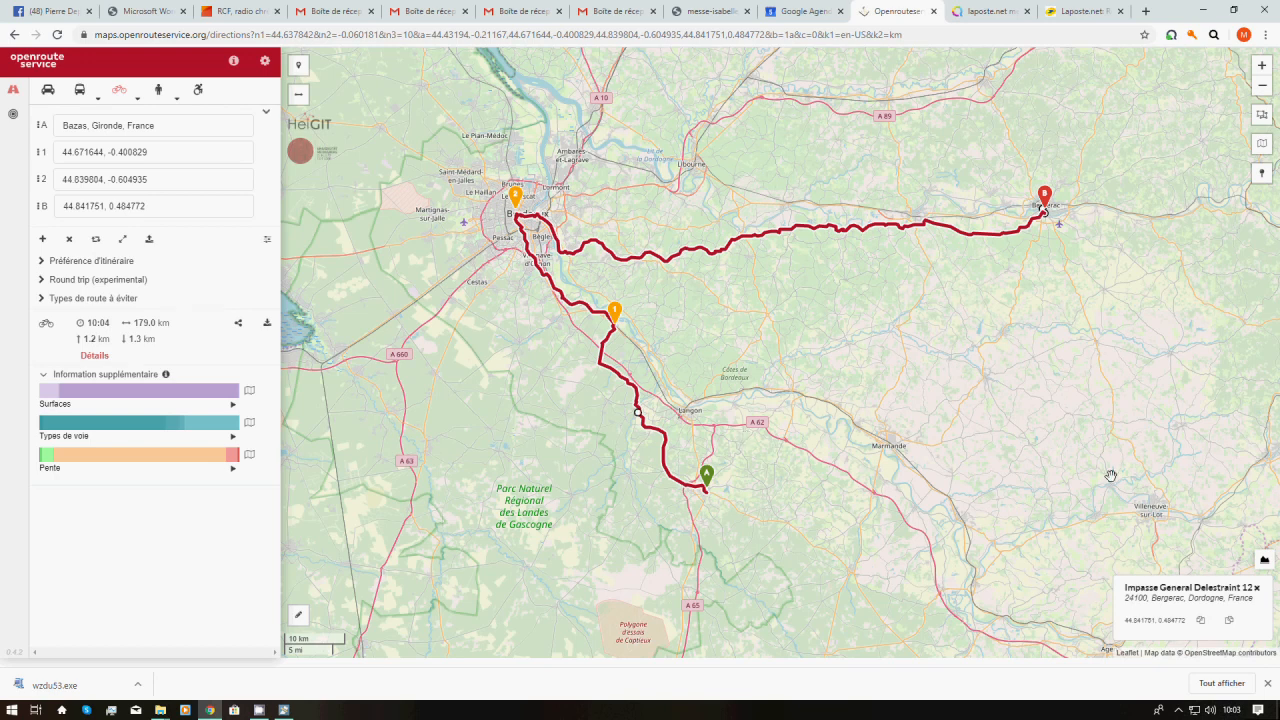
left_click(1264, 563)
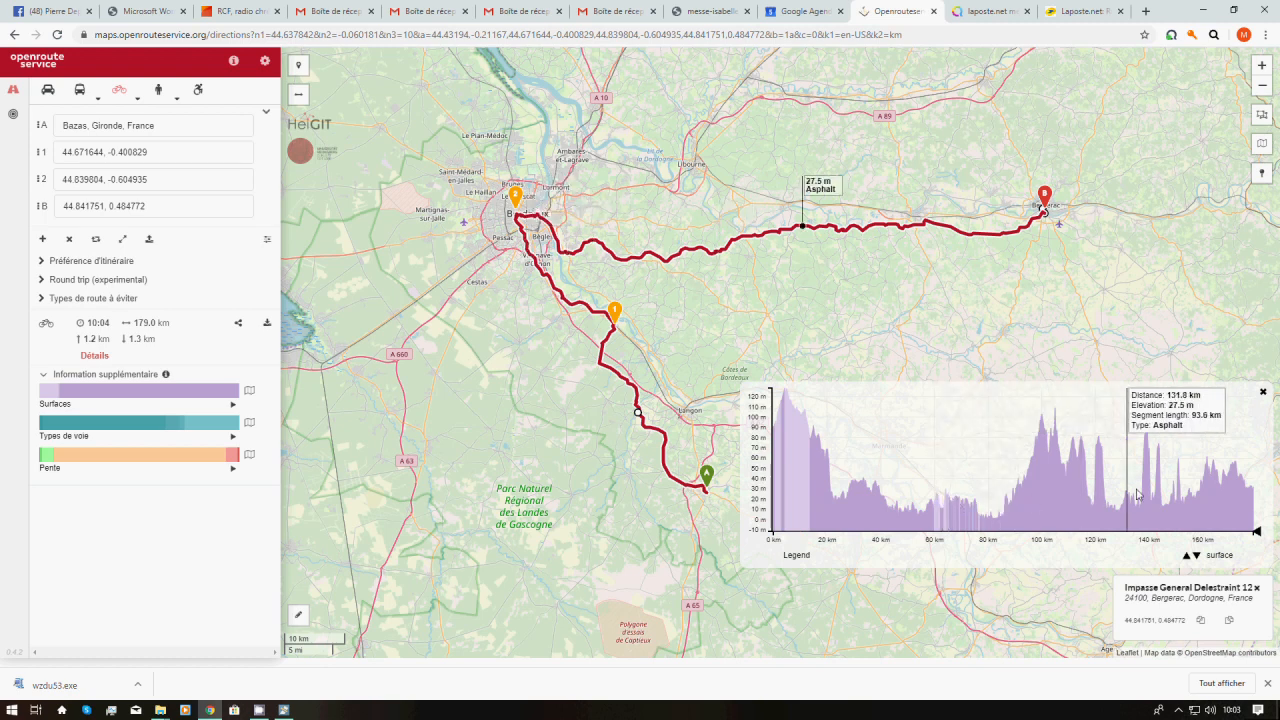
left_click(1197, 556)
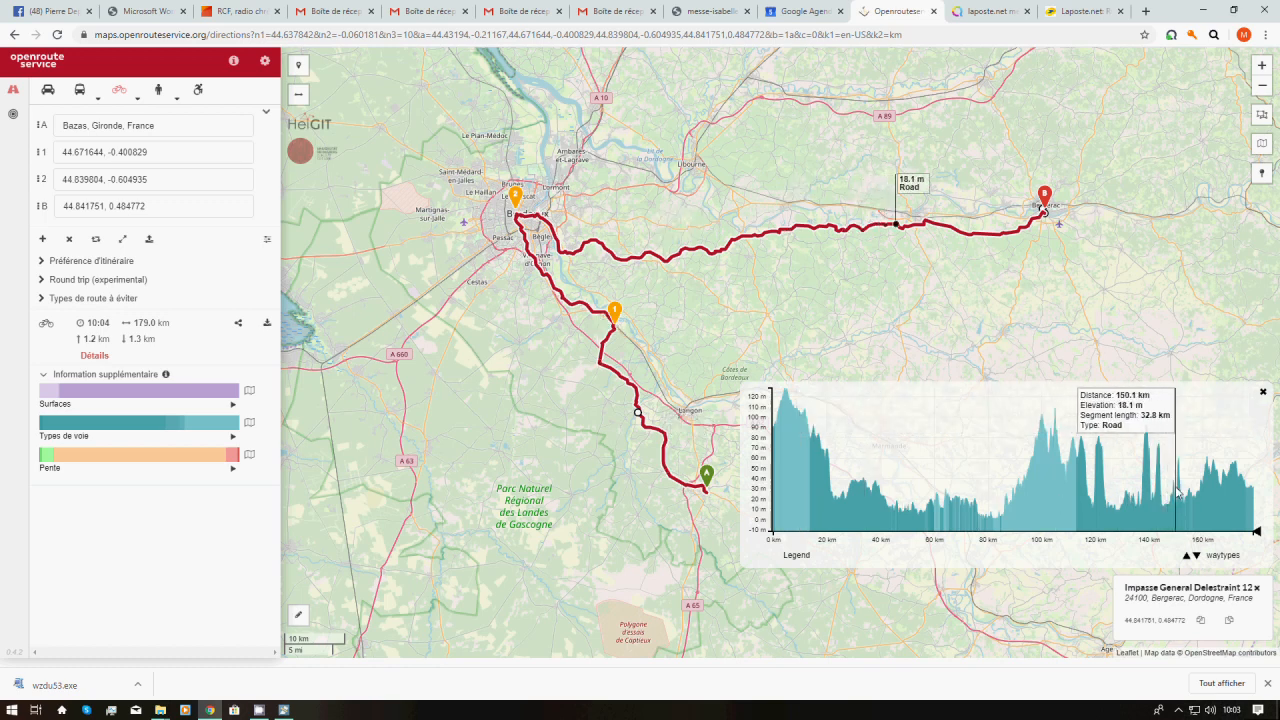
Reopen the elevation profile with the overlay switched to steepness
left_click(1263, 392)
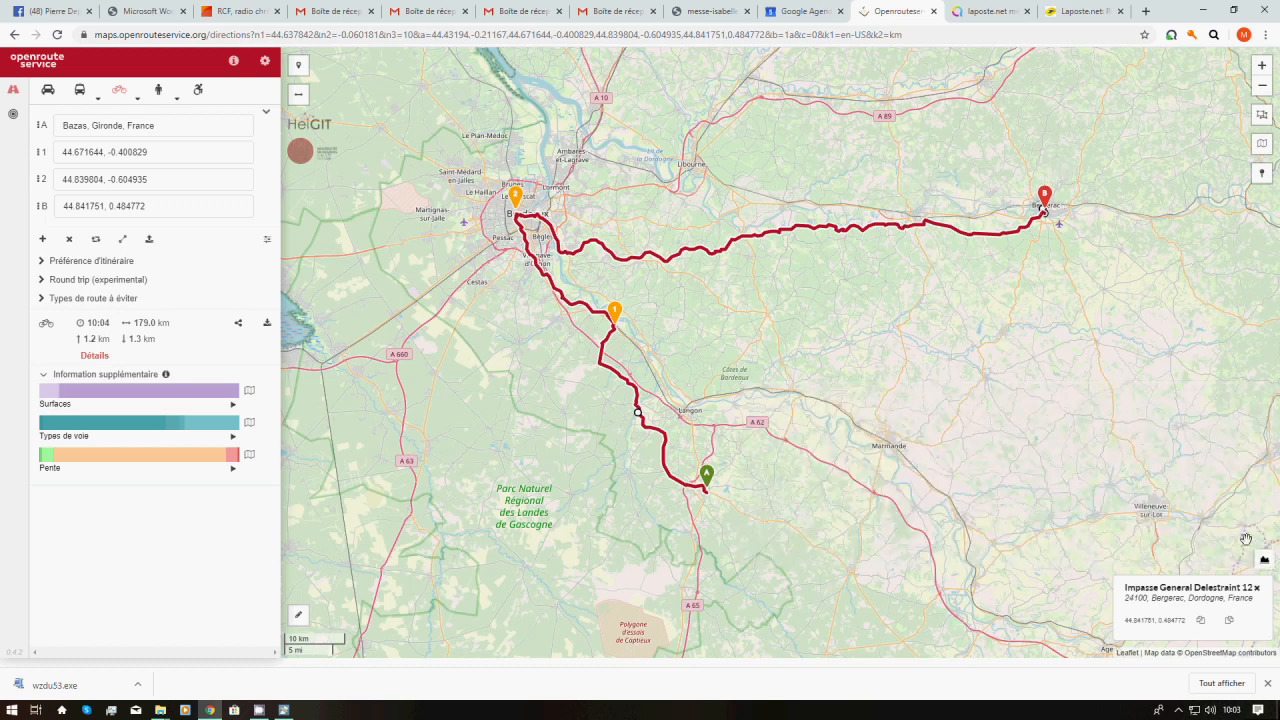
left_click(1265, 562)
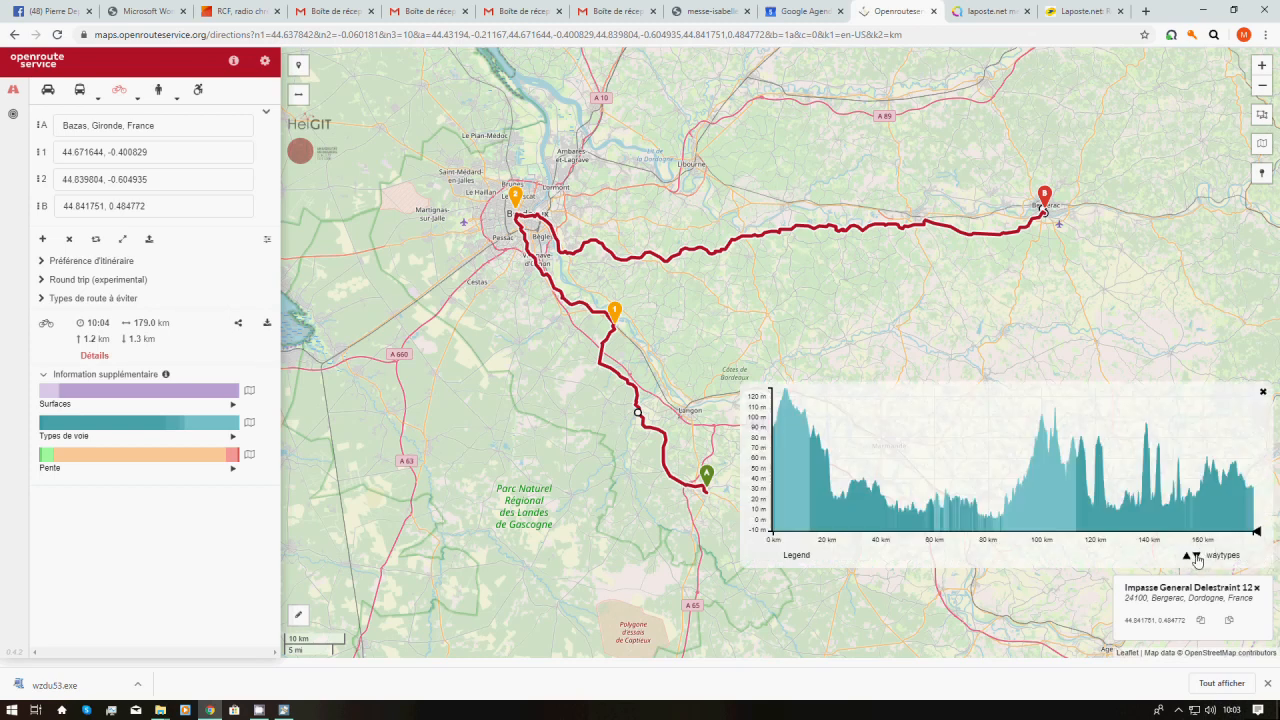
left_click(1198, 558)
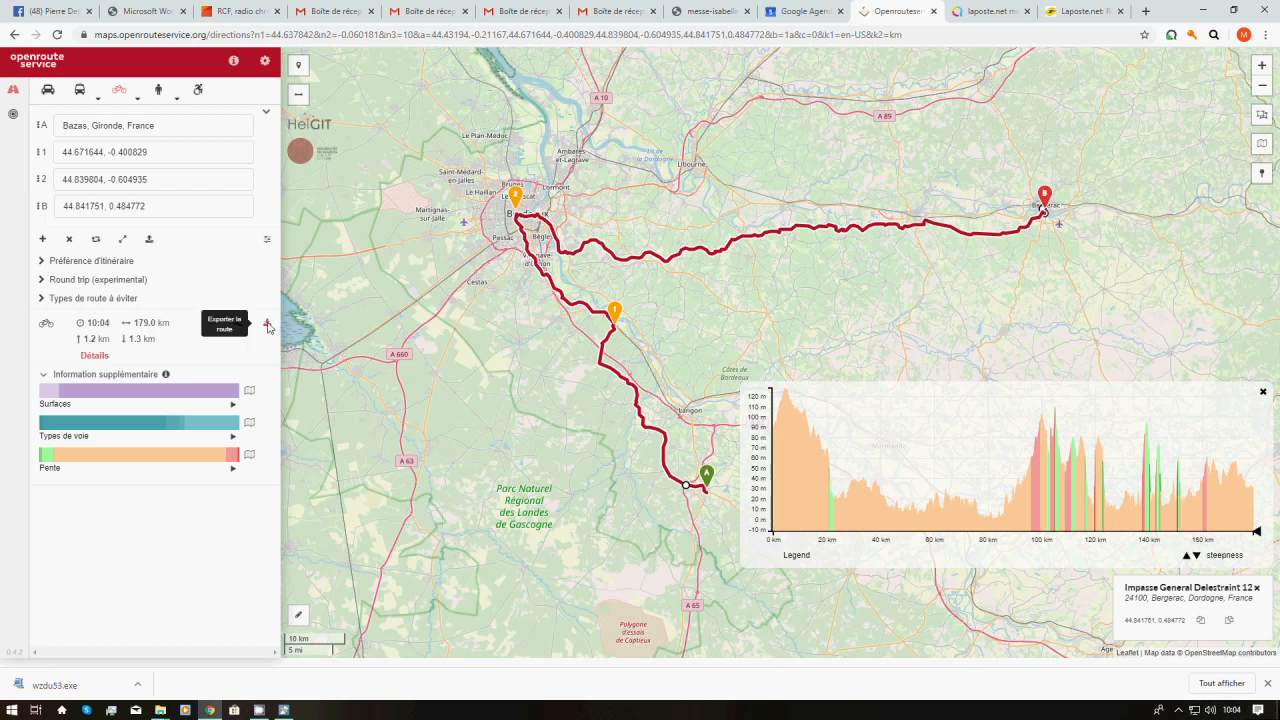
Download the route as a GPX file named 'bazaa-bergerac' and close the export window
left_click(267, 326)
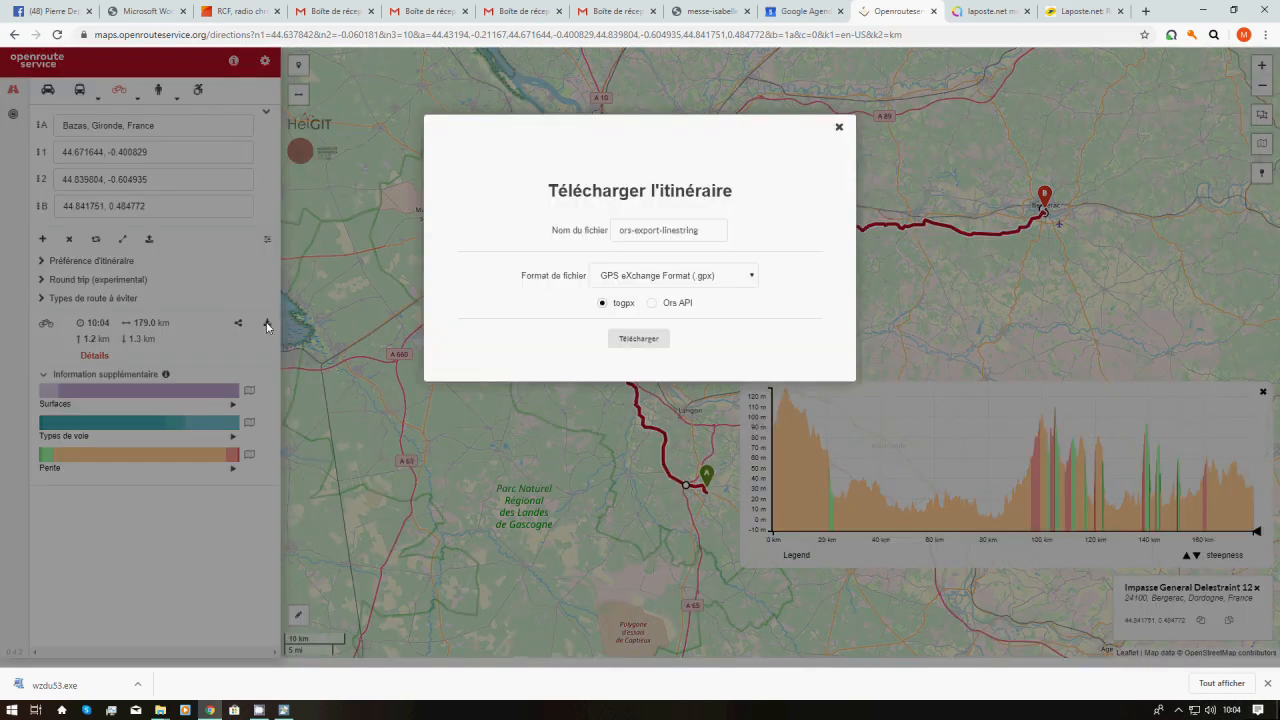
triple_click(708, 228)
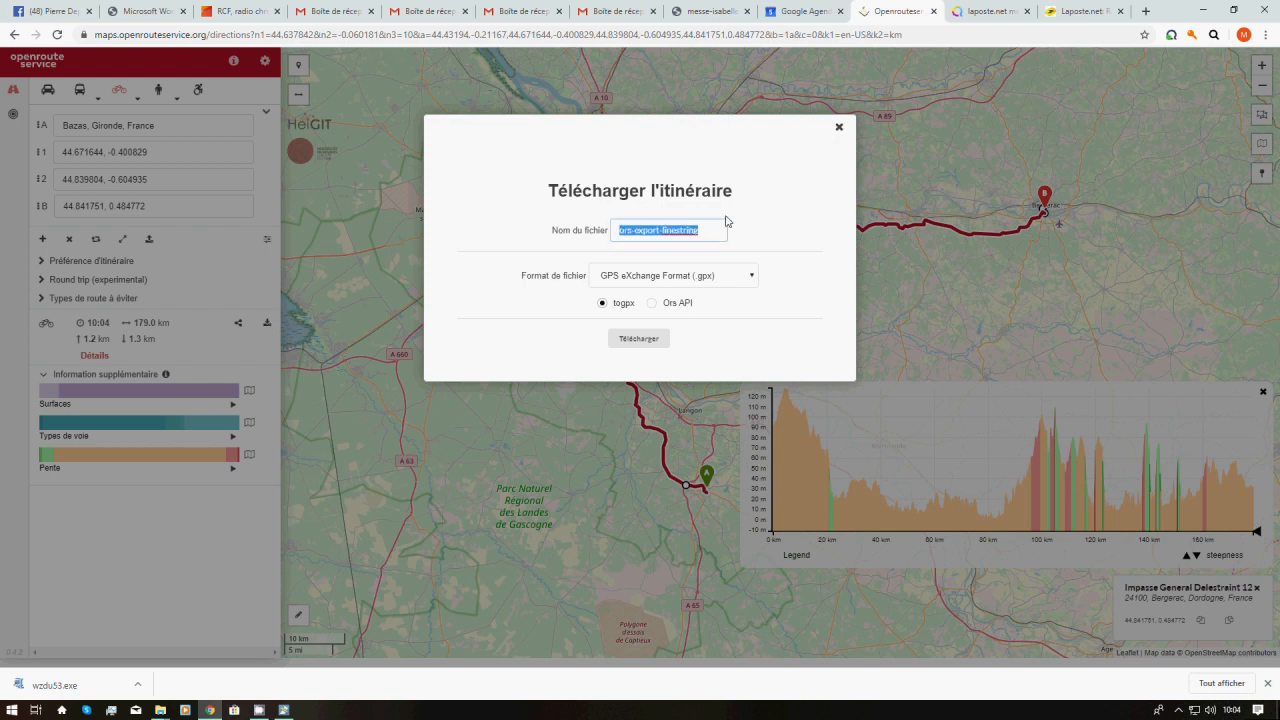
type("bazaa")
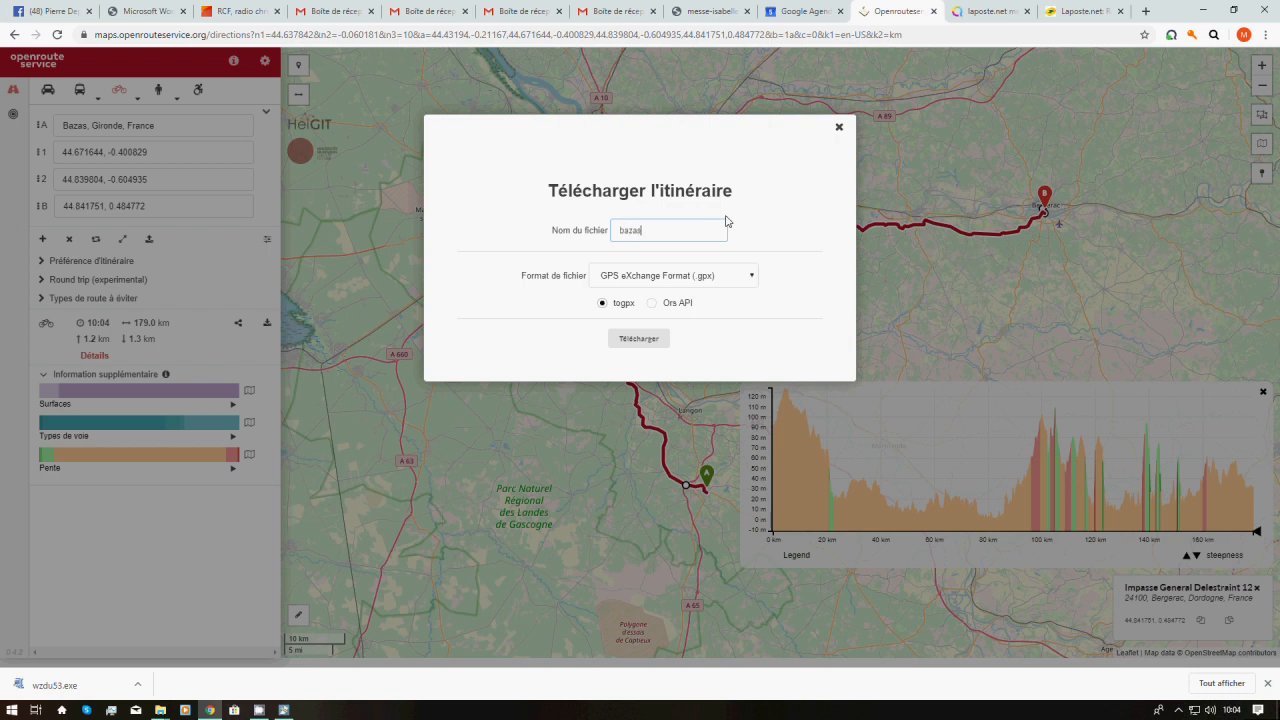
type("-bergerac")
left_click(640, 341)
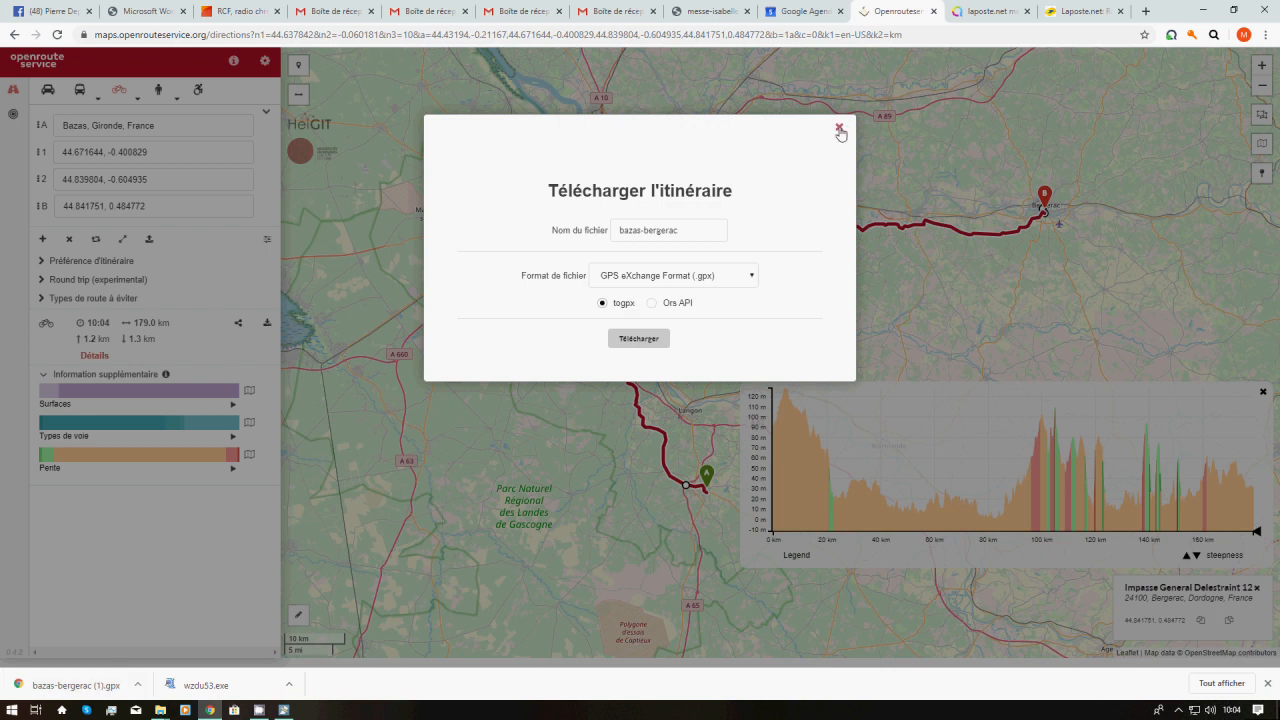
left_click(845, 129)
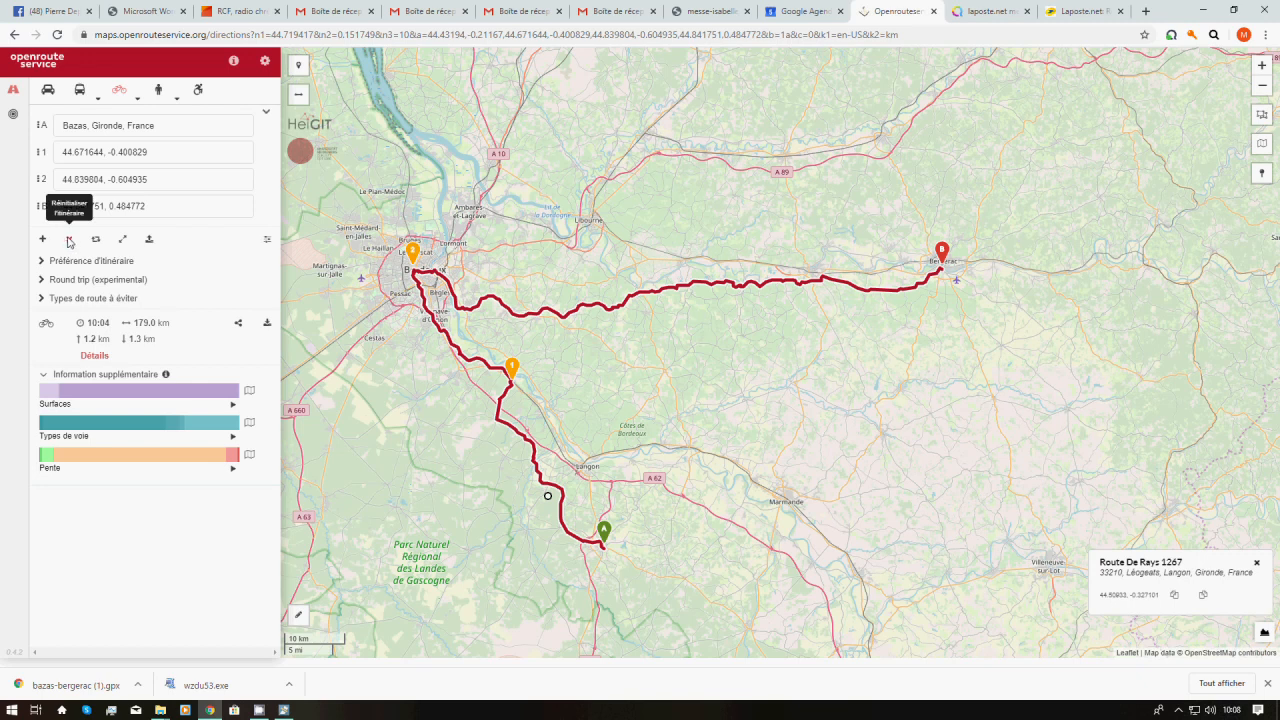
Reset the itinerary and set Bazas as the starting point
left_click(69, 241)
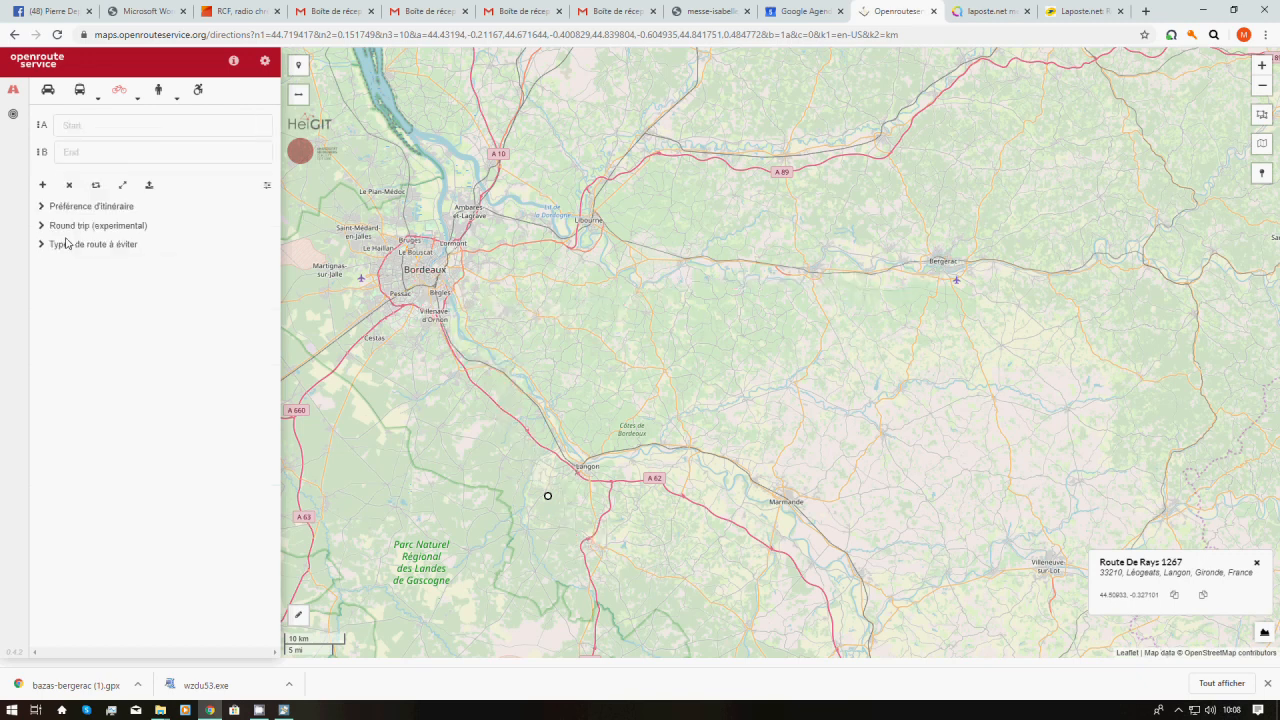
left_click(130, 126)
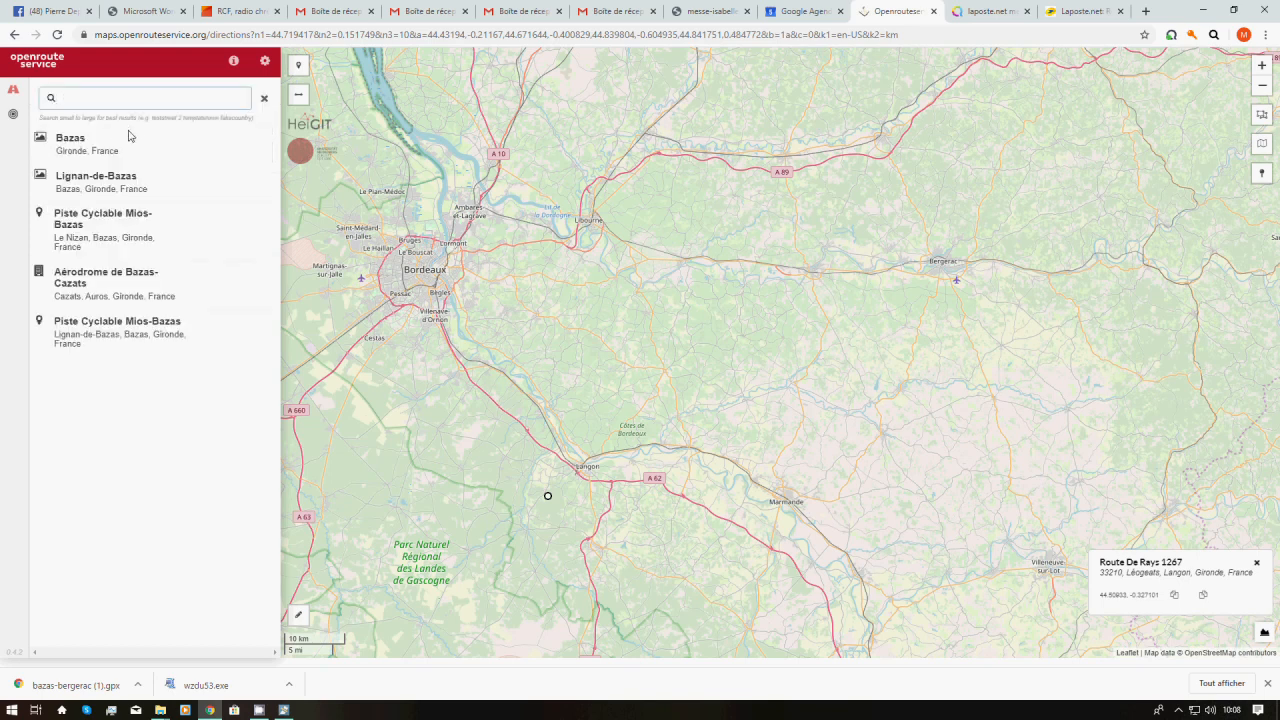
left_click(70, 141)
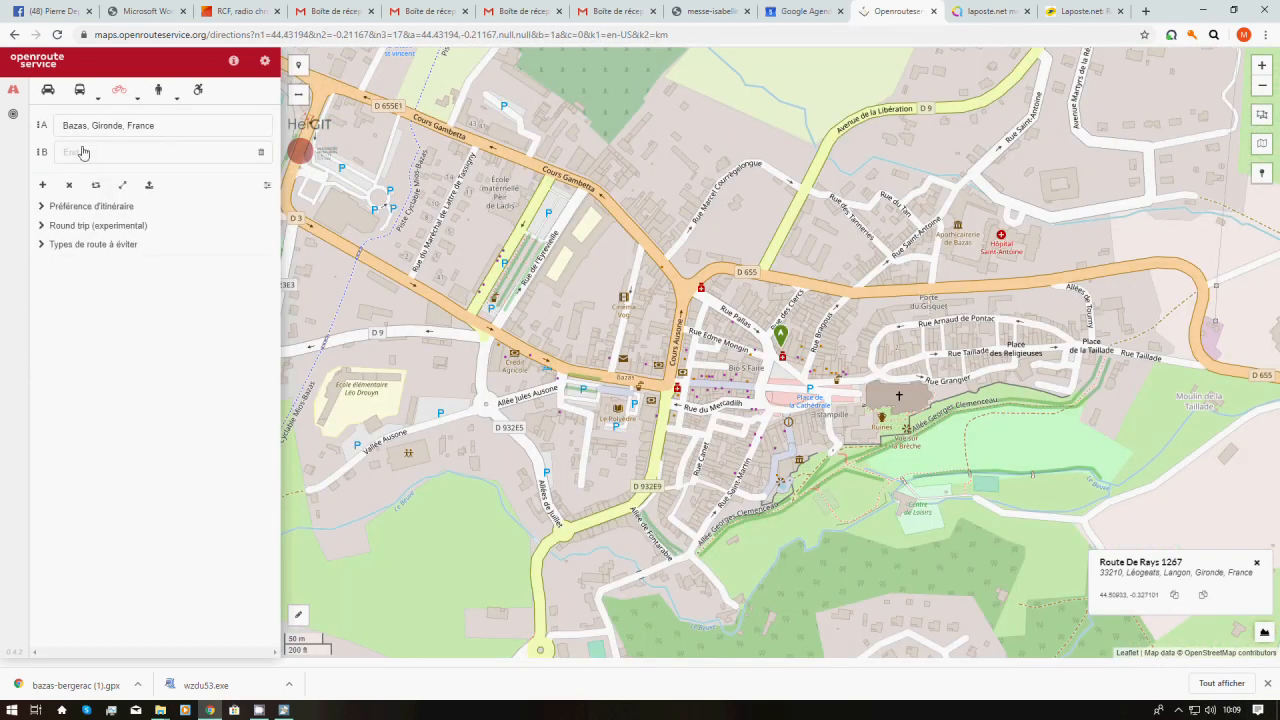
Paste the coordinates 44.50933, -0.327101 as the route's end point
left_click(88, 157)
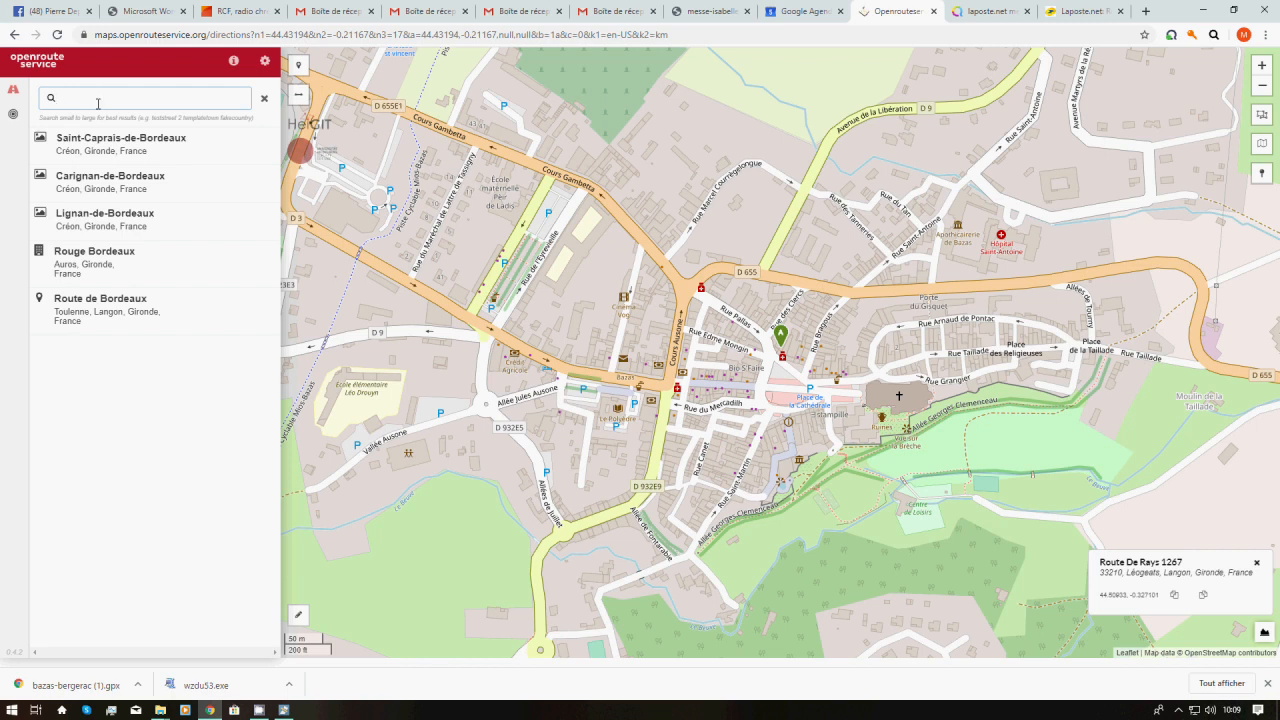
right_click(97, 101)
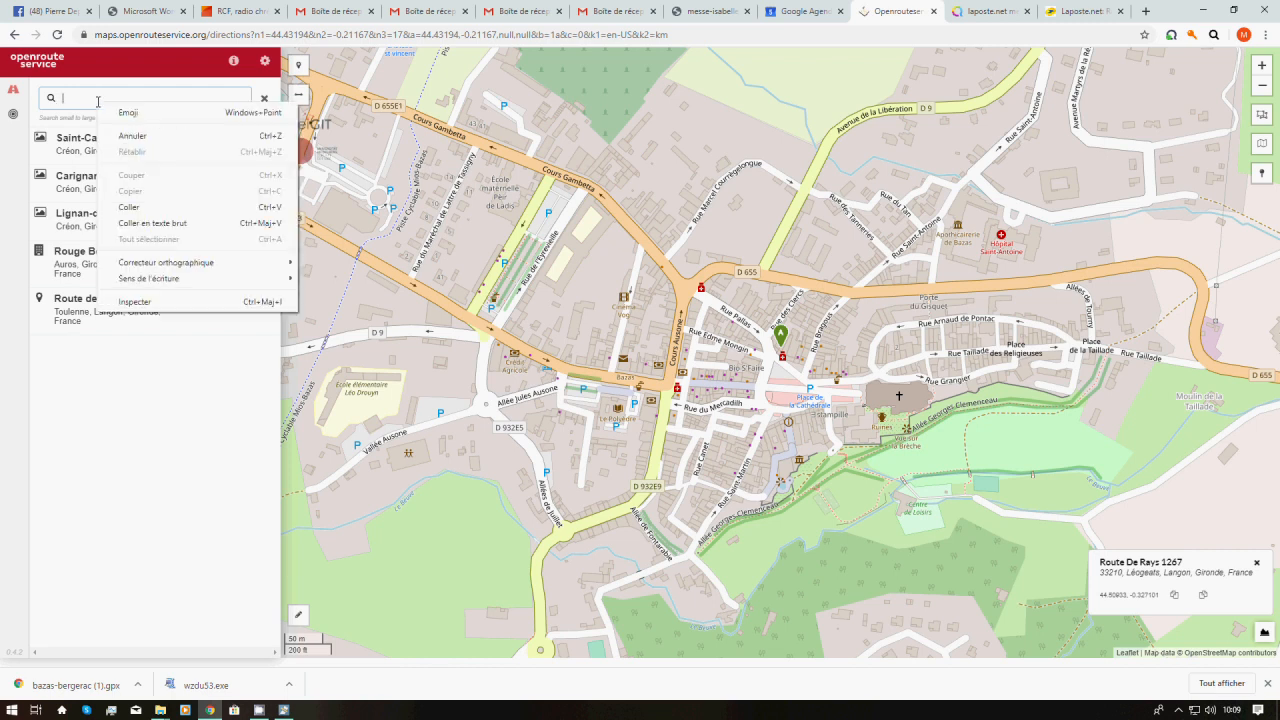
left_click(125, 207)
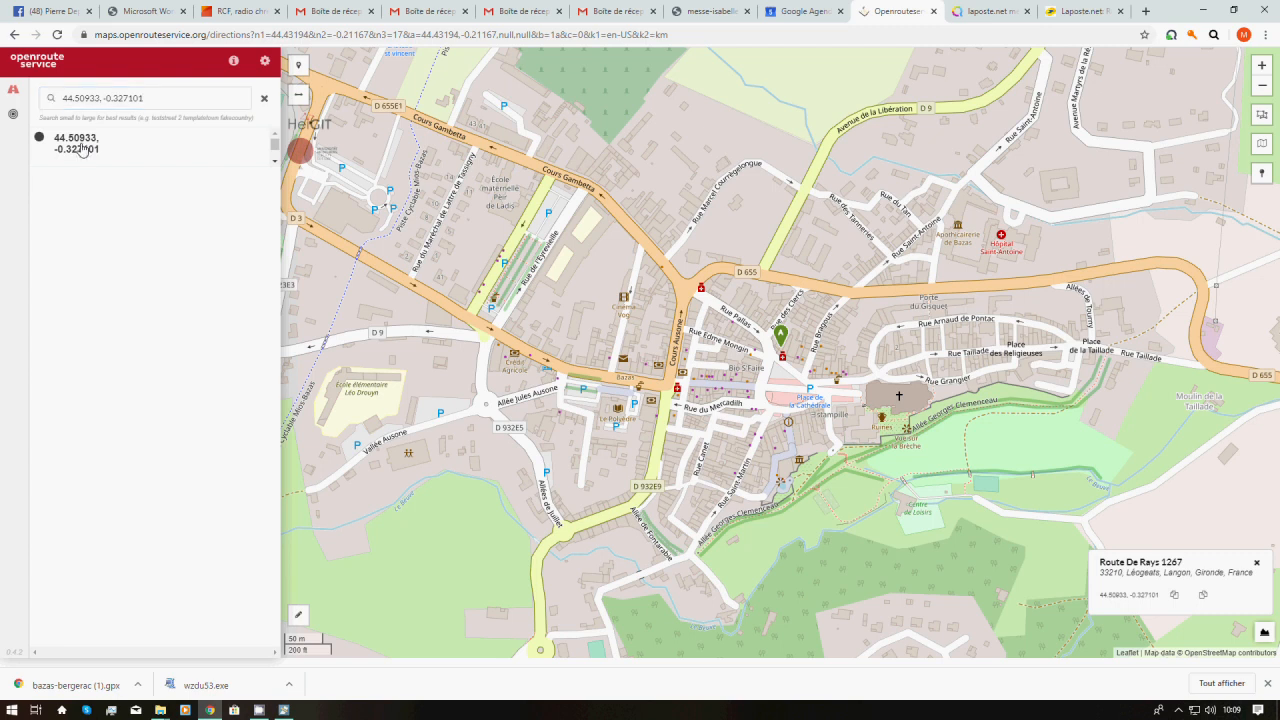
left_click(83, 150)
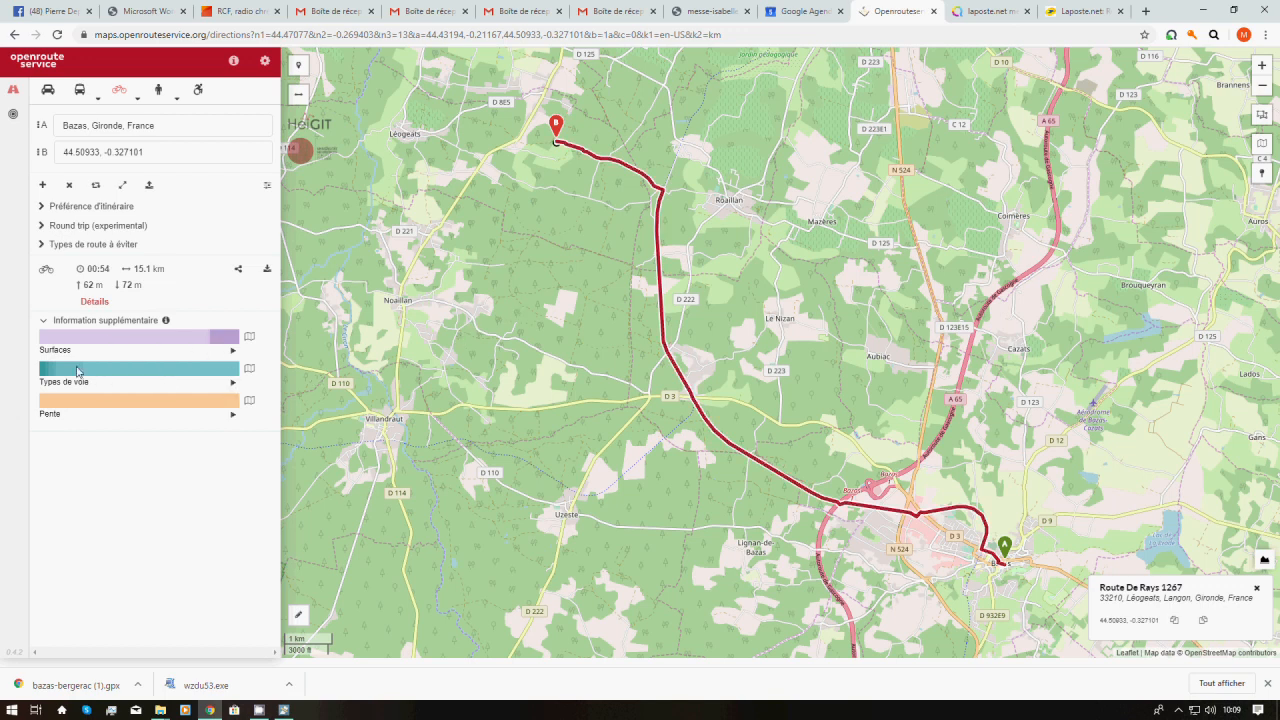
mouse_move(52, 375)
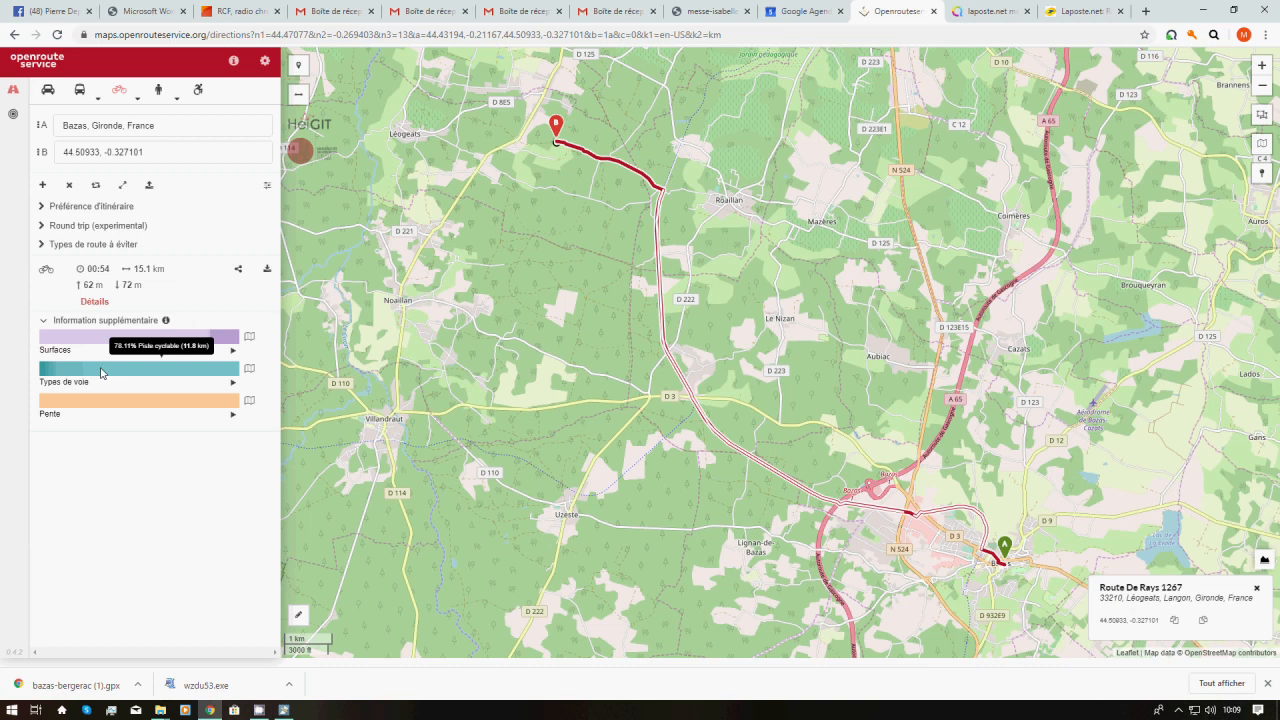
mouse_move(62, 340)
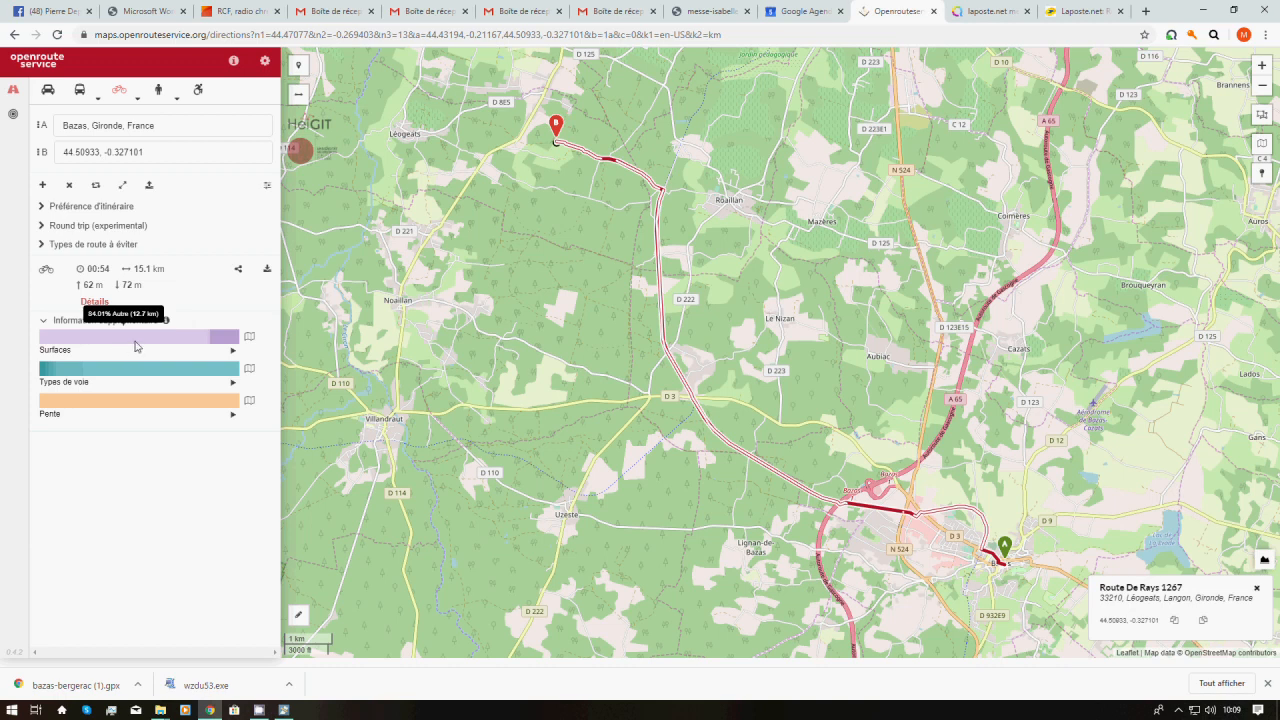
mouse_move(225, 340)
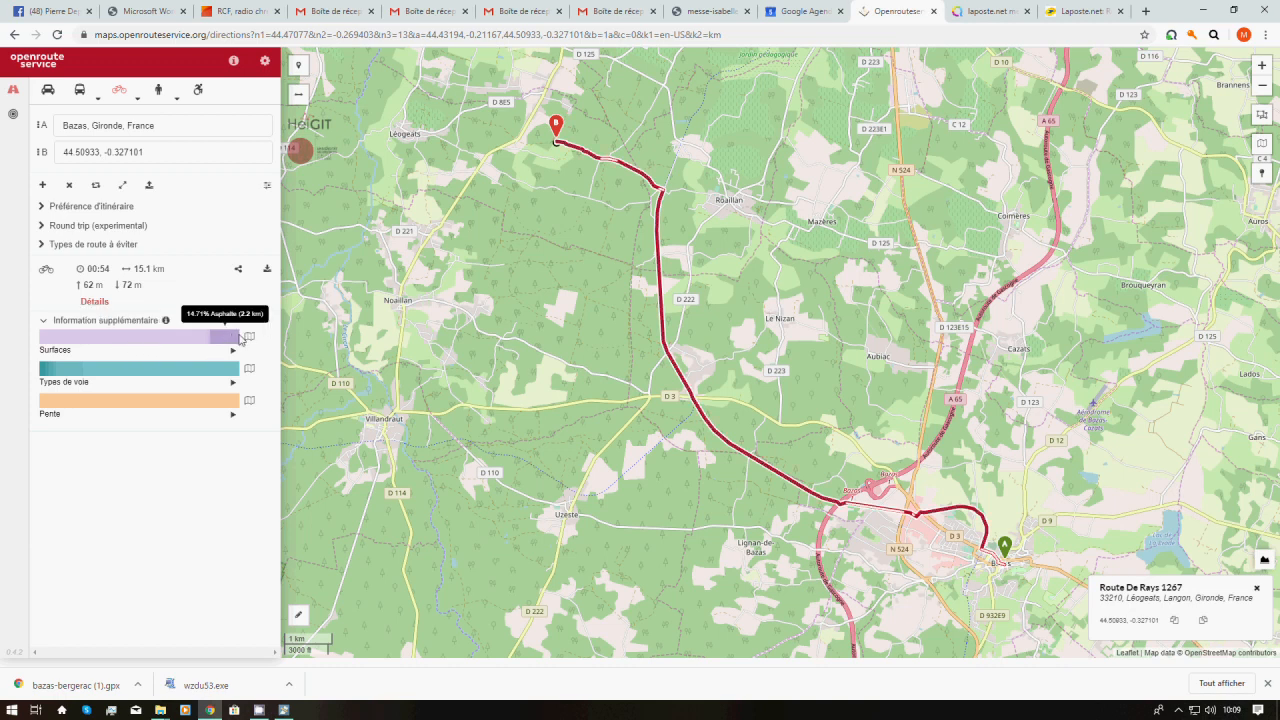
left_click(251, 338)
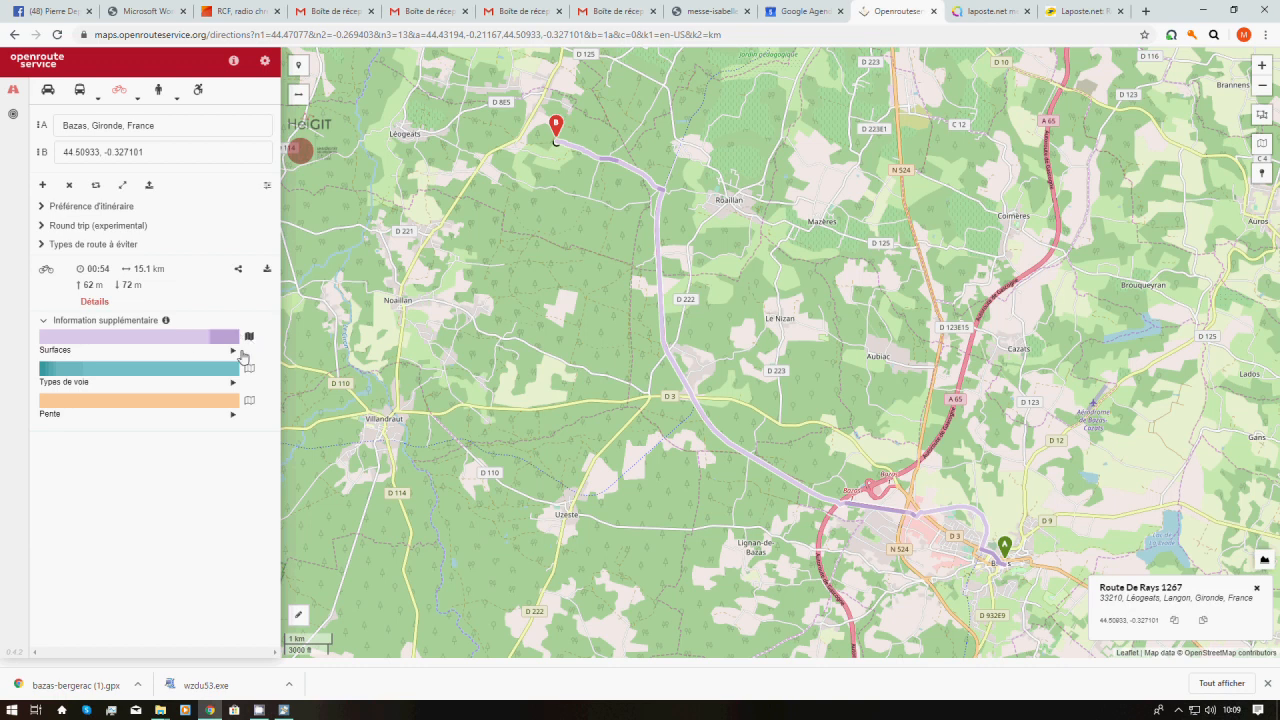
left_click(249, 369)
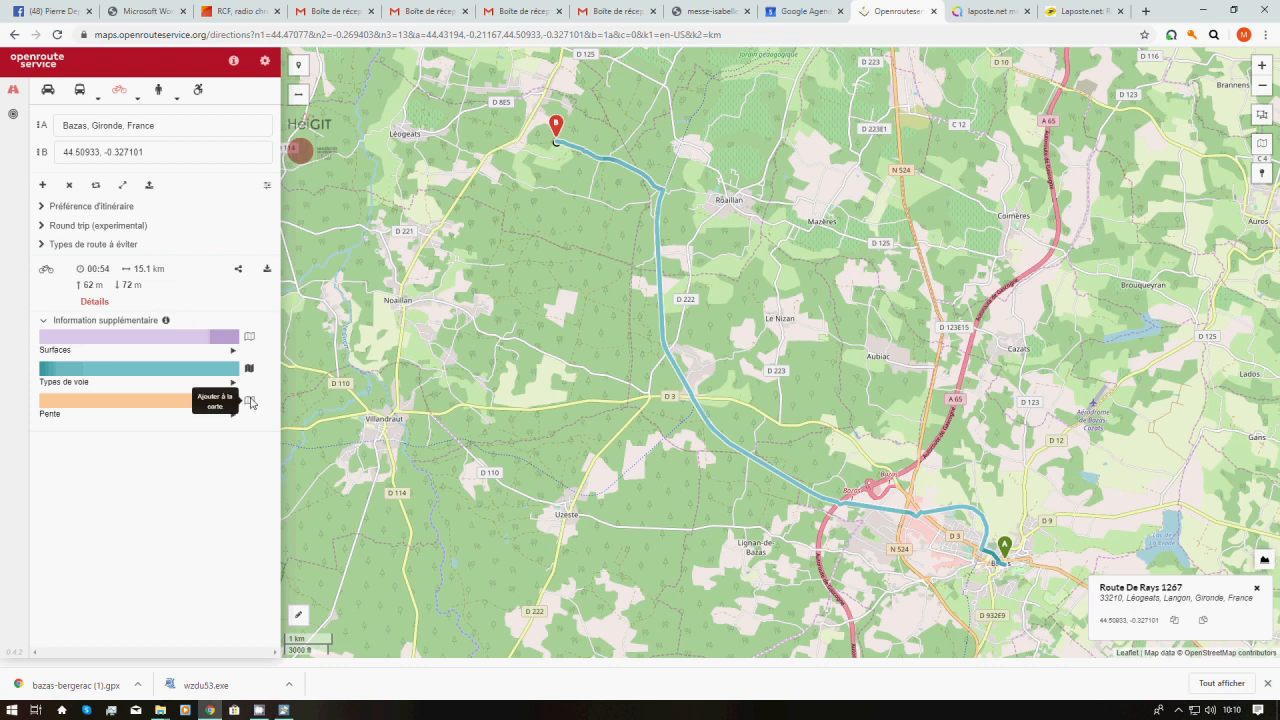
left_click(250, 401)
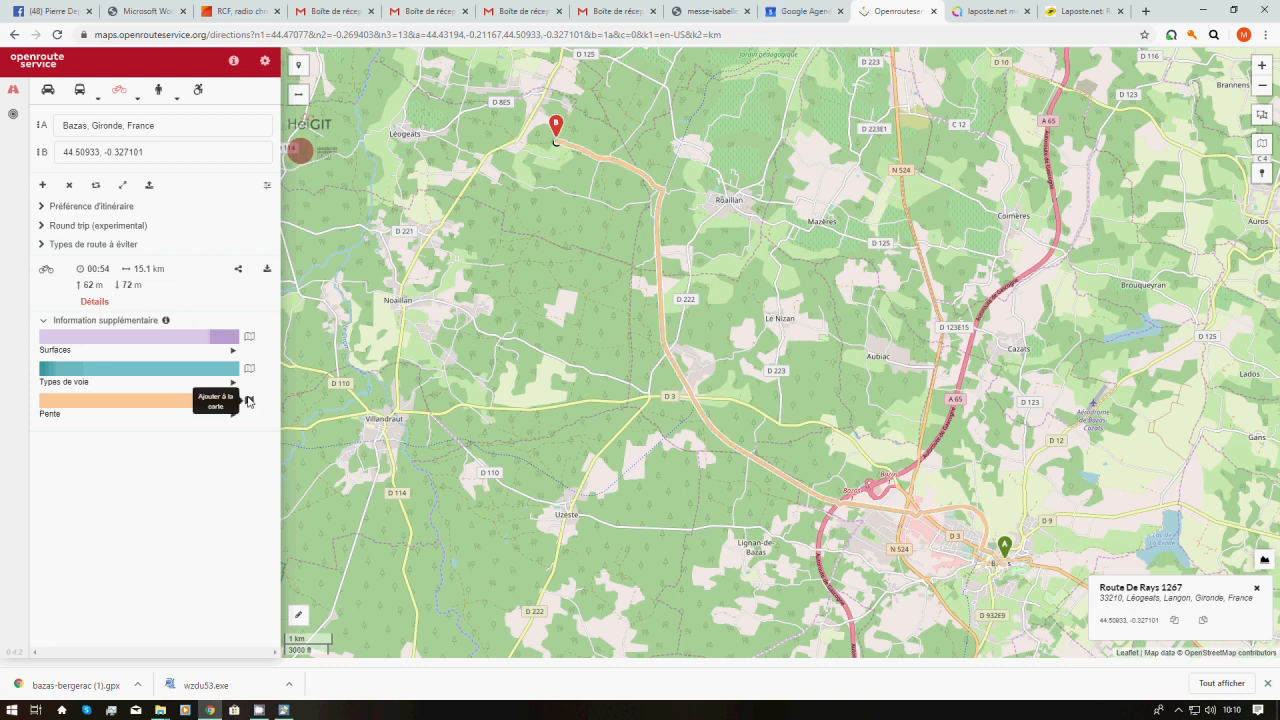
mouse_move(166, 400)
left_click(250, 402)
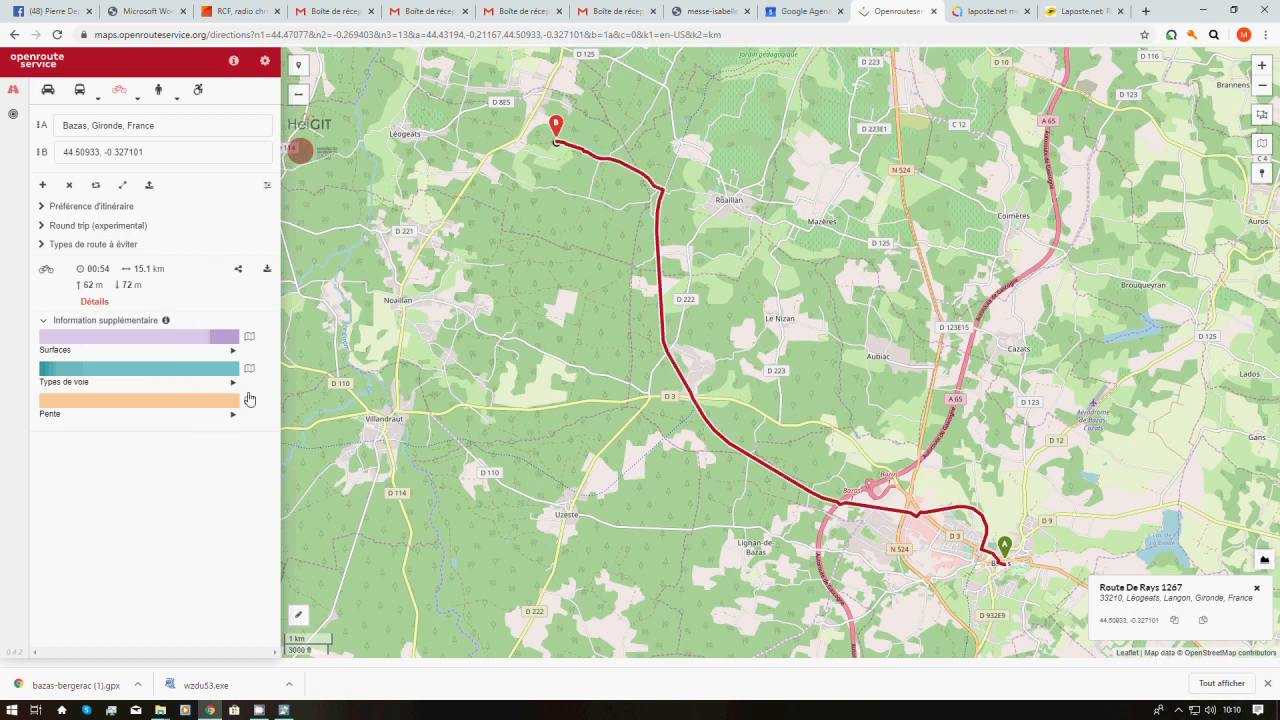
View the elevation profile coloured by way type, then close the chart
left_click(1265, 561)
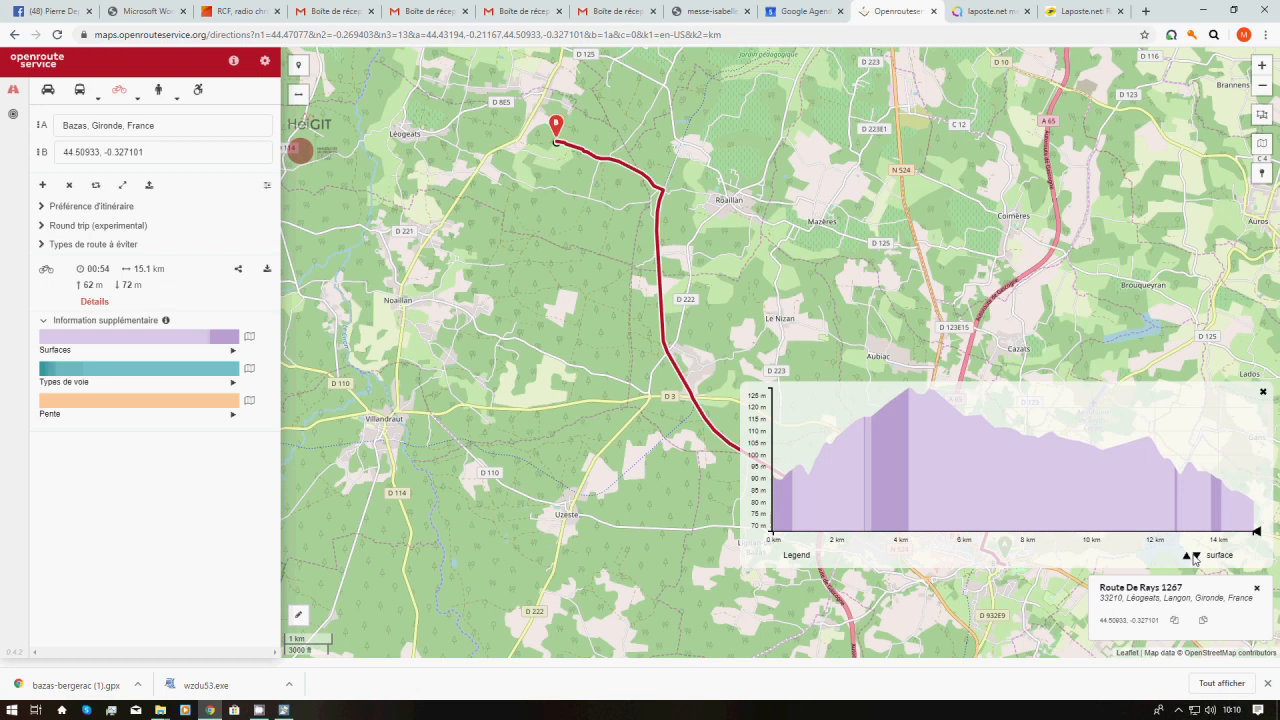
left_click(1197, 556)
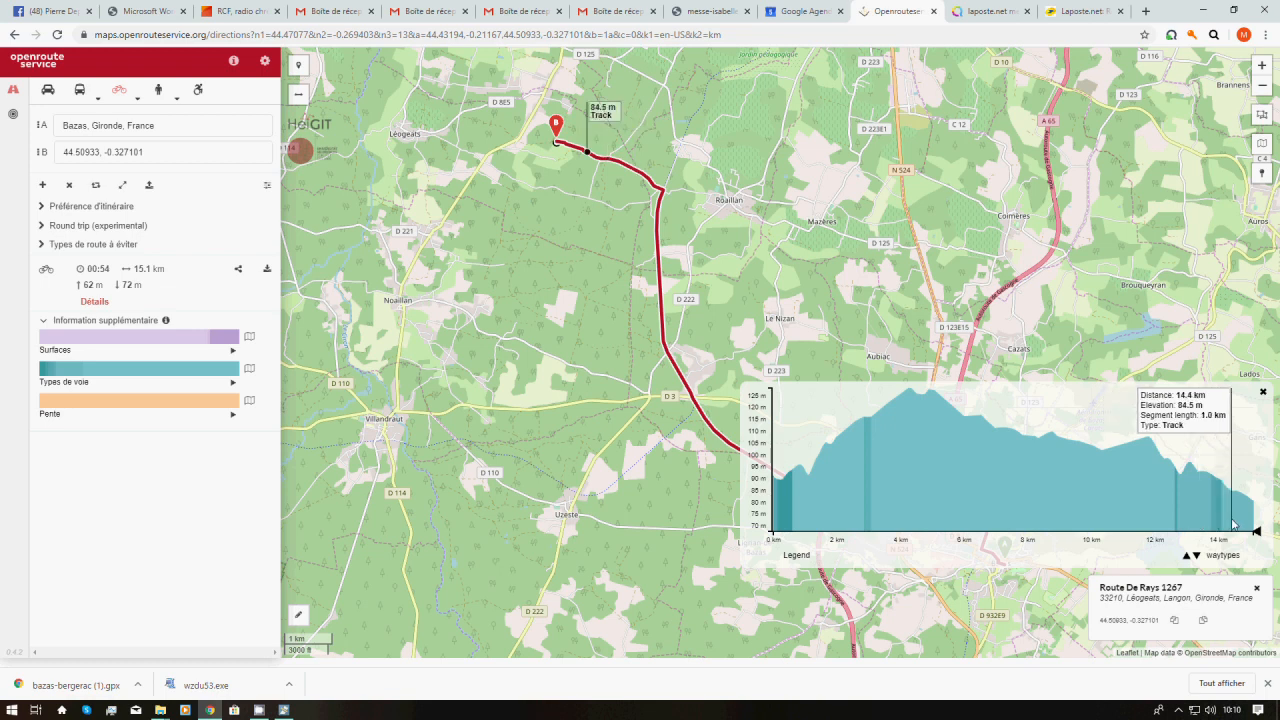
left_click(1263, 394)
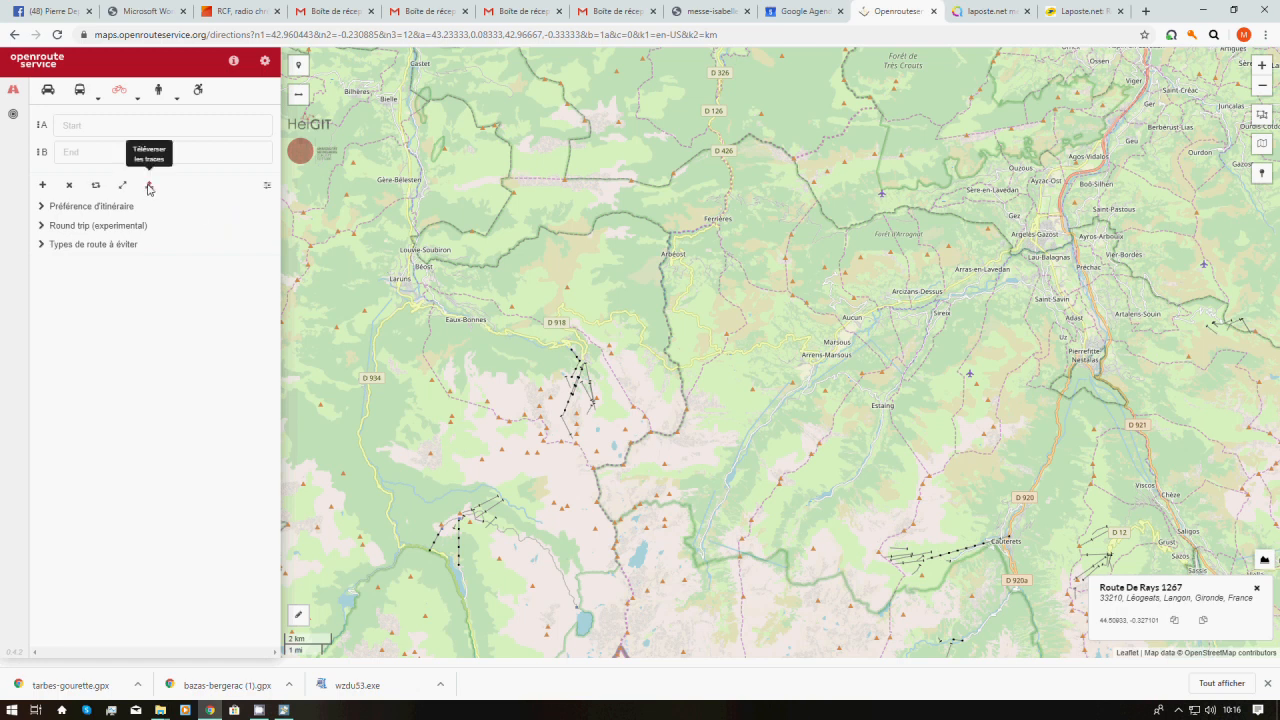
Import tarbes-gourette.gpx from the cib/tutoriel folder as a cycling route
left_click(149, 187)
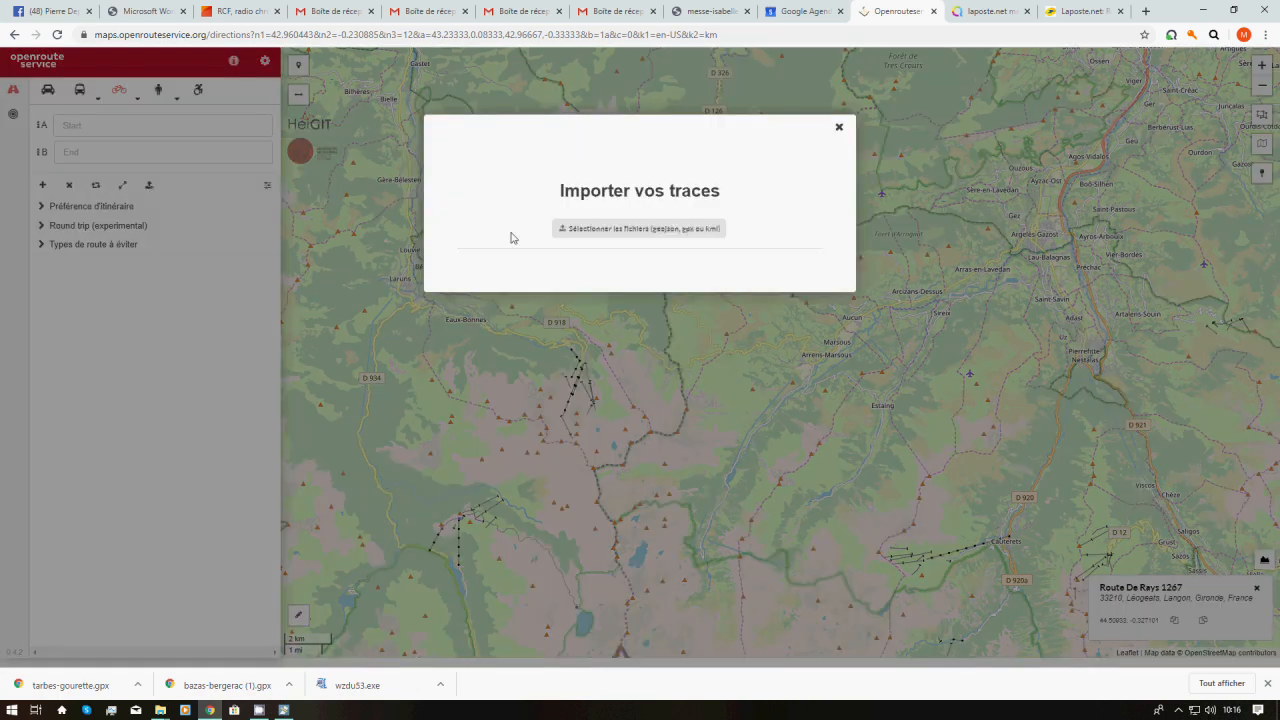
left_click(641, 233)
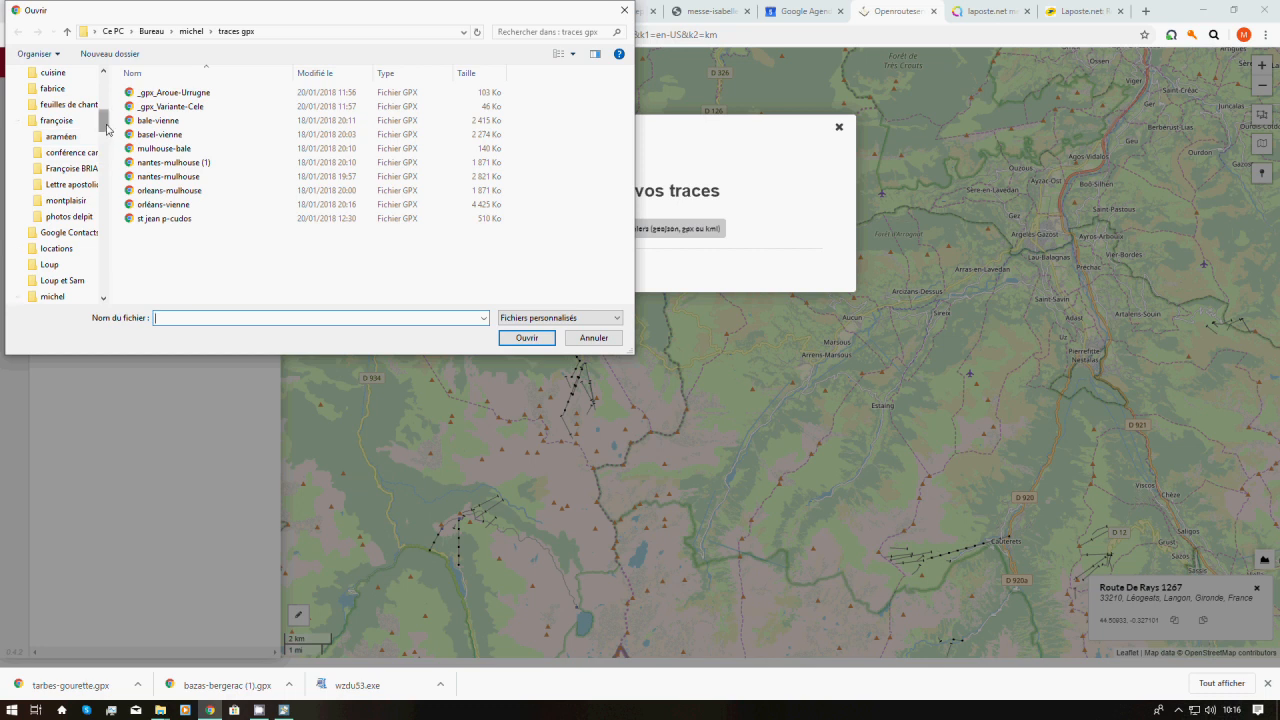
left_click_drag(107, 129, 94, 183)
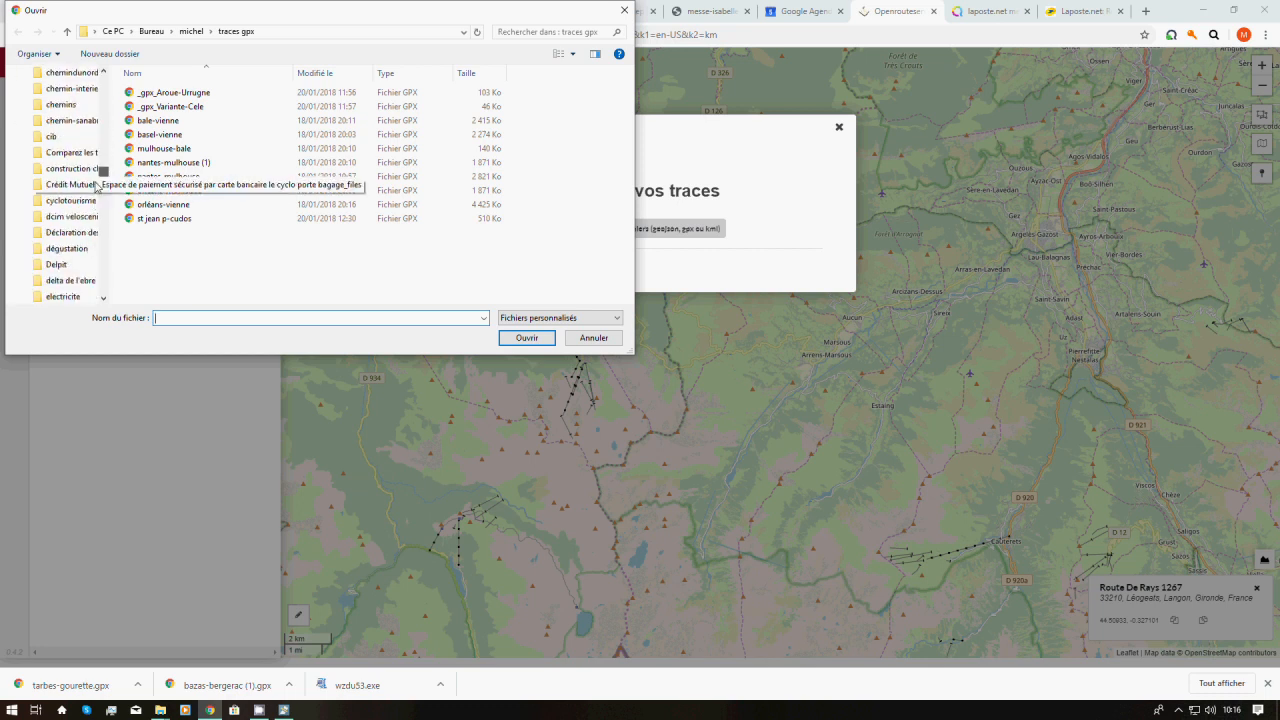
left_click(52, 138)
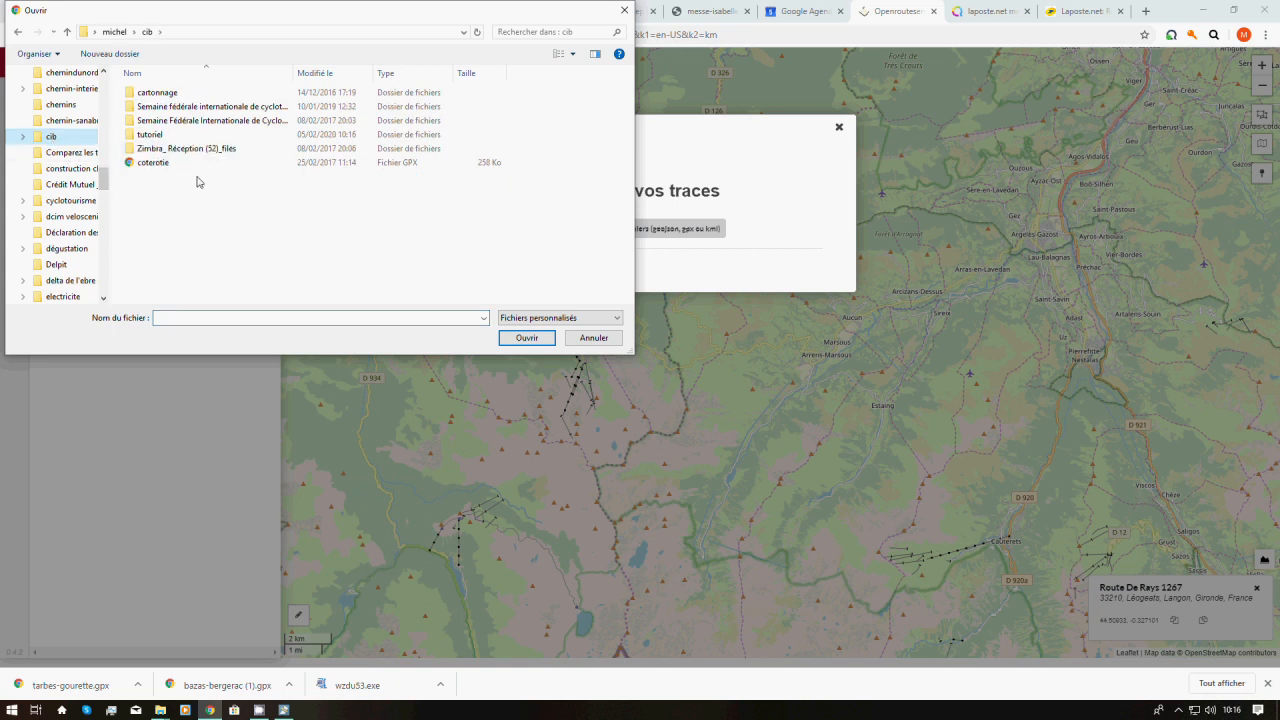
left_click(144, 137)
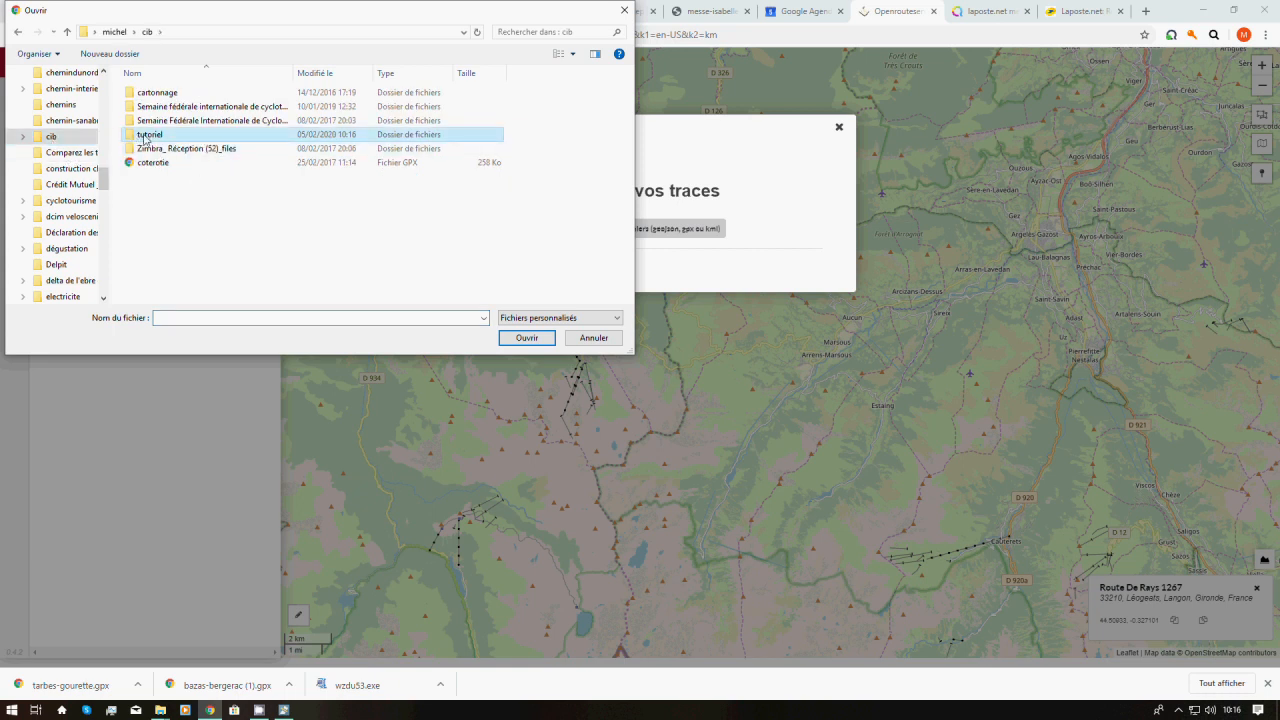
double_click(145, 138)
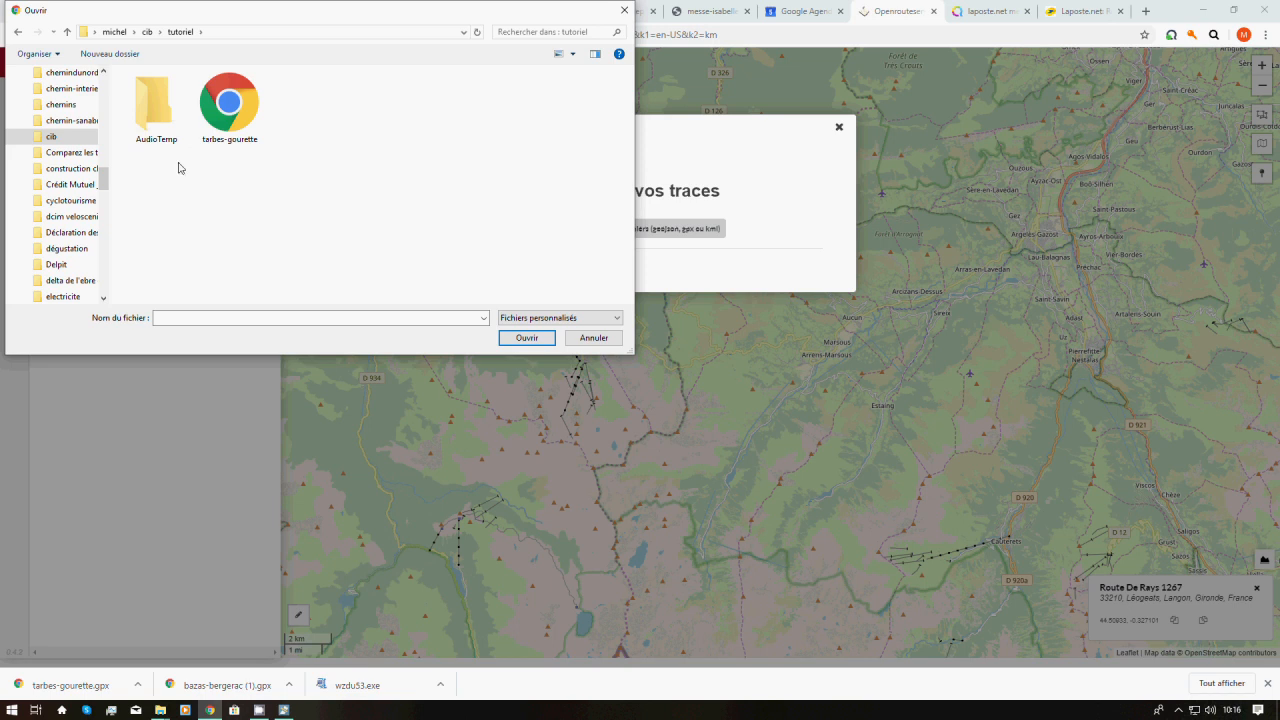
left_click(228, 130)
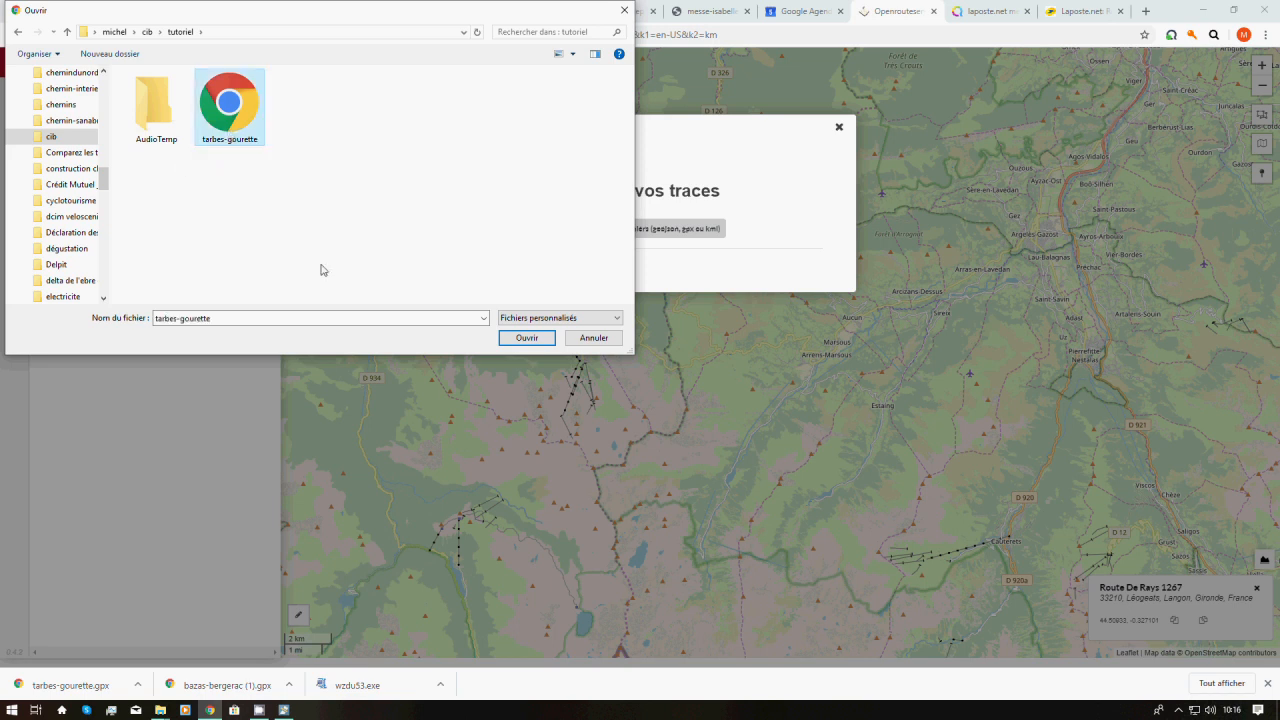
left_click(527, 338)
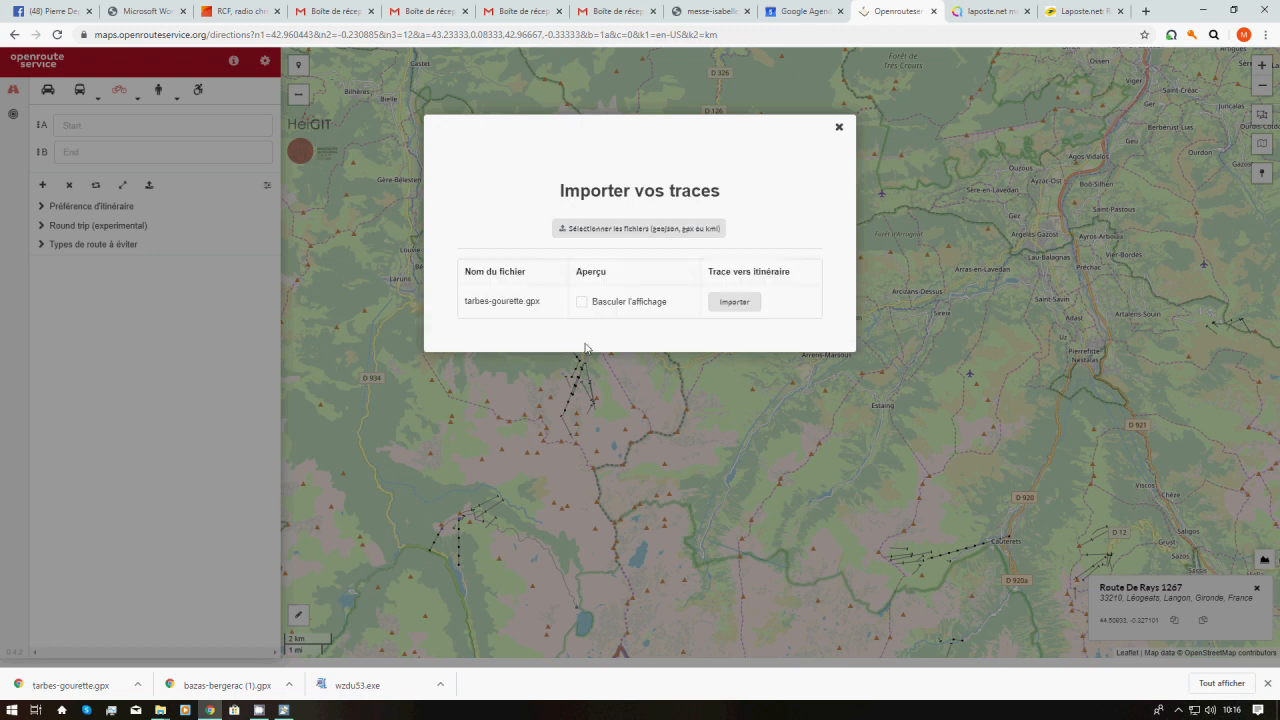
left_click(736, 306)
Close the import window and bring the northern part of the route into view
left_click(838, 129)
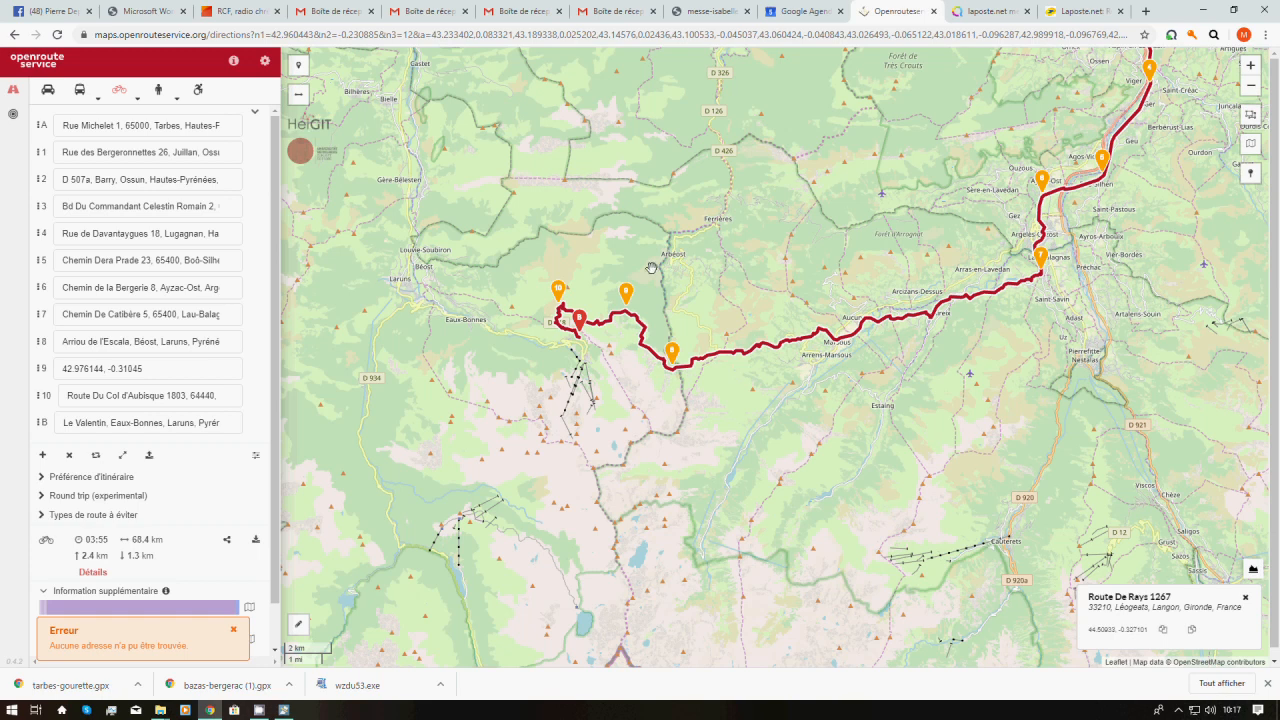
scroll(651, 268, "down", 1)
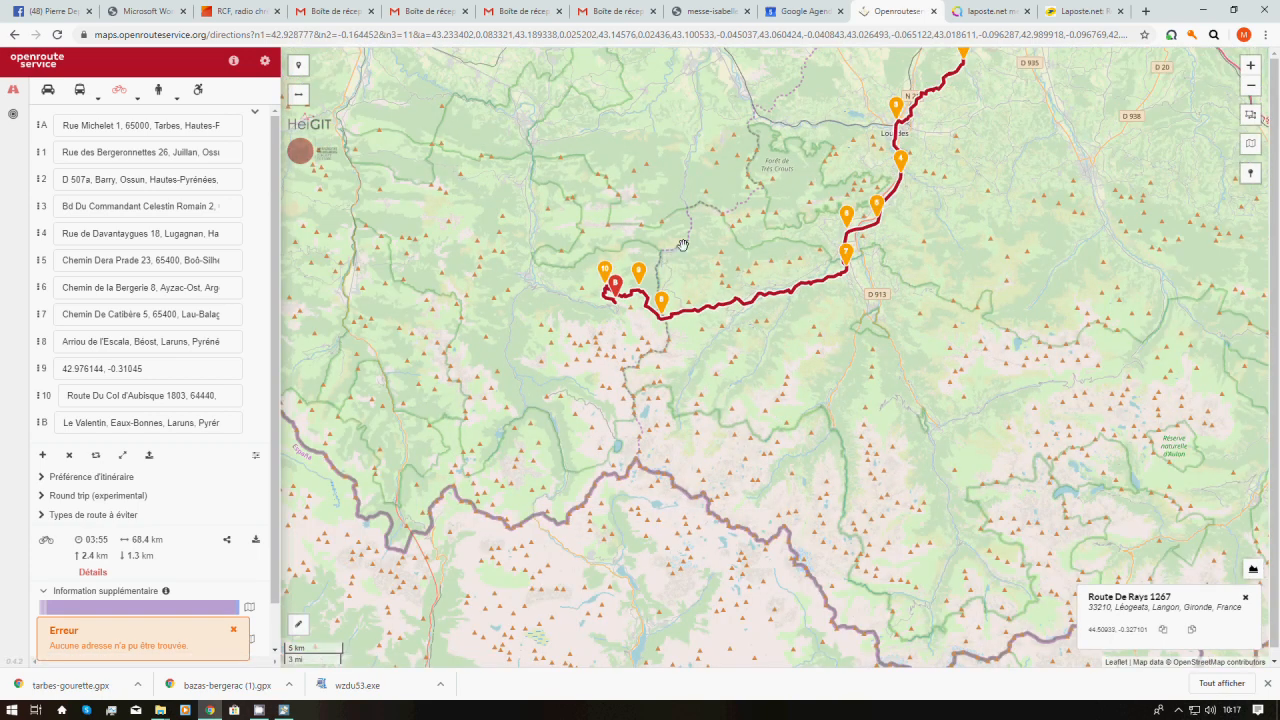
scroll(684, 248, "down", 1)
left_click_drag(684, 250, 670, 523)
scroll(585, 418, "up", 2)
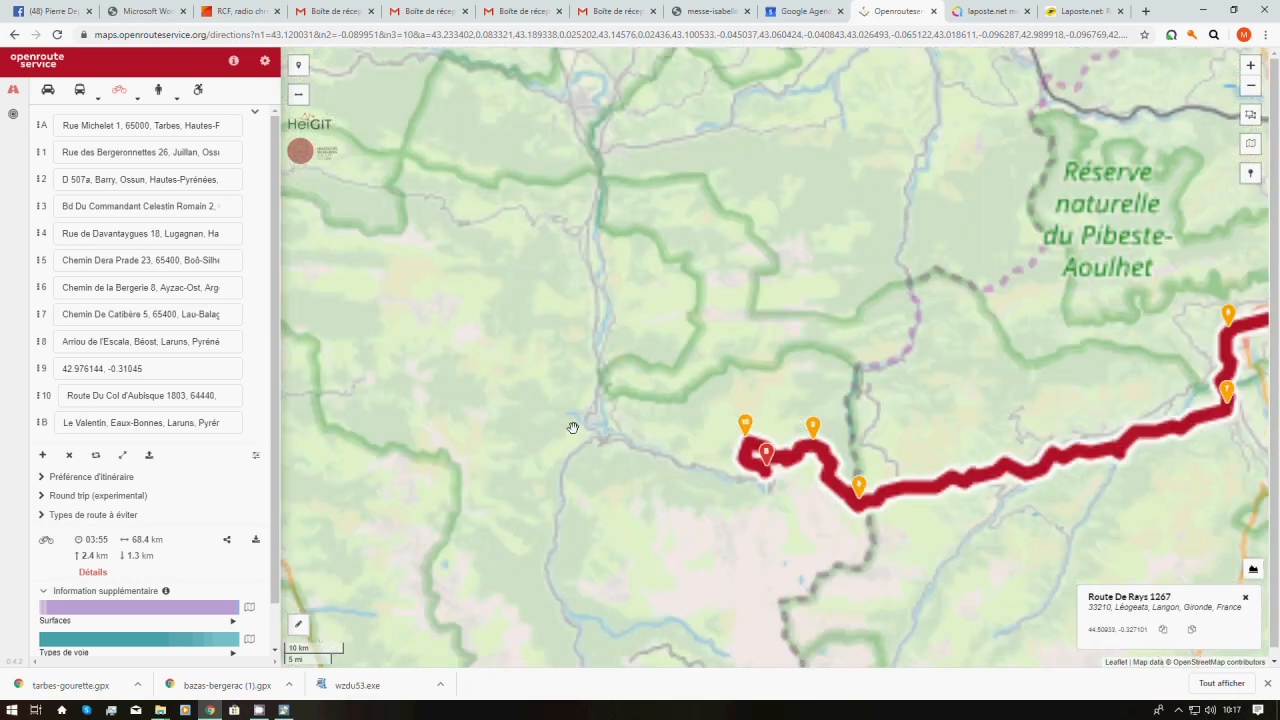
scroll(573, 428, "up", 2)
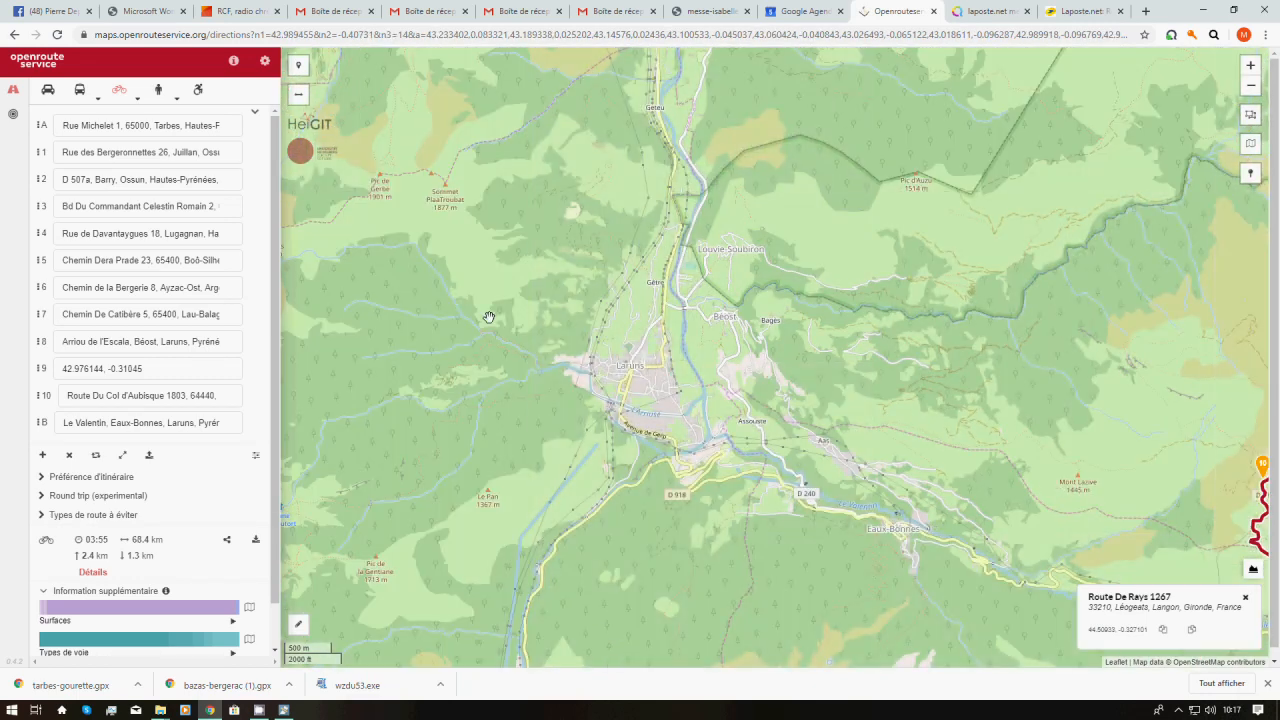
Pan to Gourette and add a waypoint there, making the route 71.0 km
left_click(489, 317)
left_click_drag(898, 421, 437, 197)
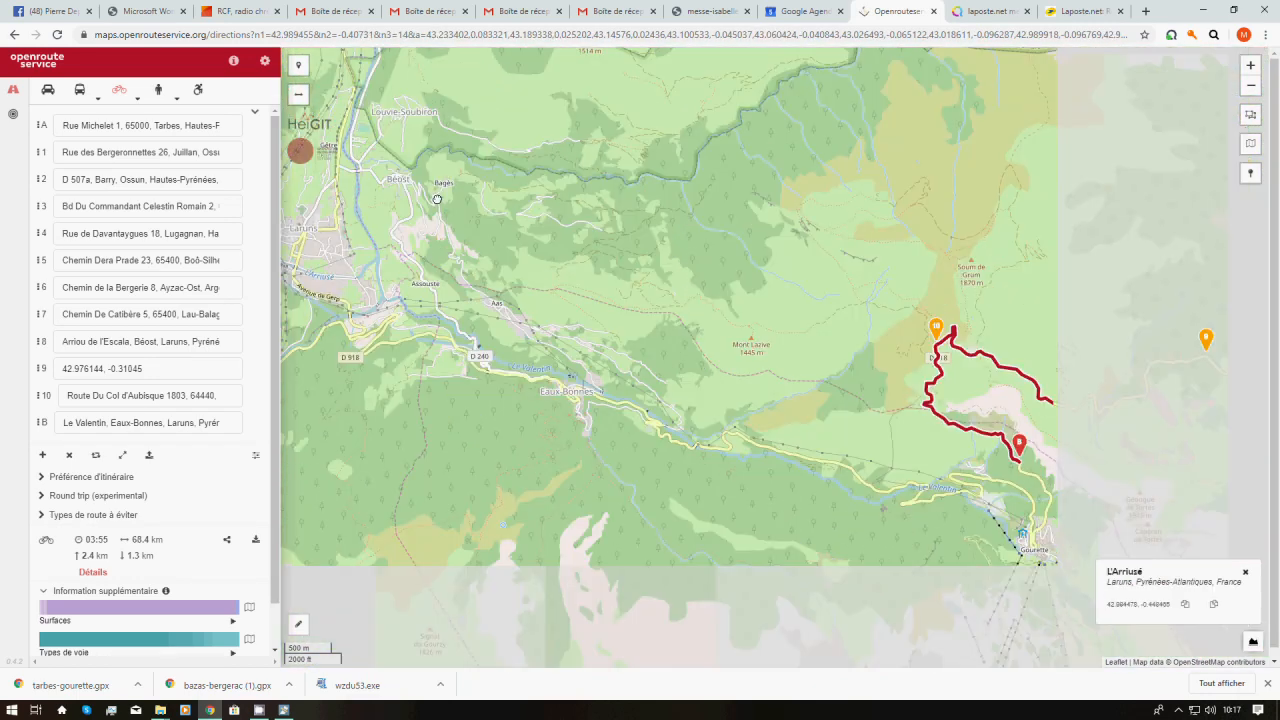
left_click_drag(667, 366, 590, 275)
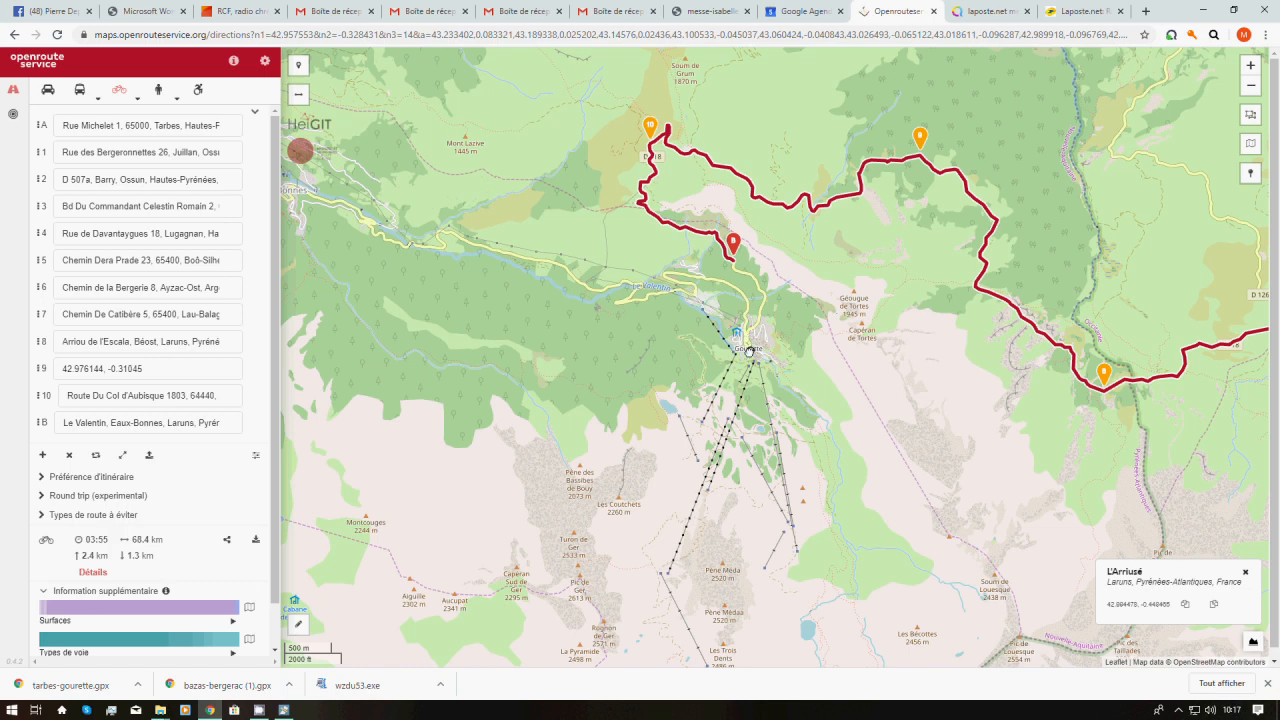
left_click(749, 350)
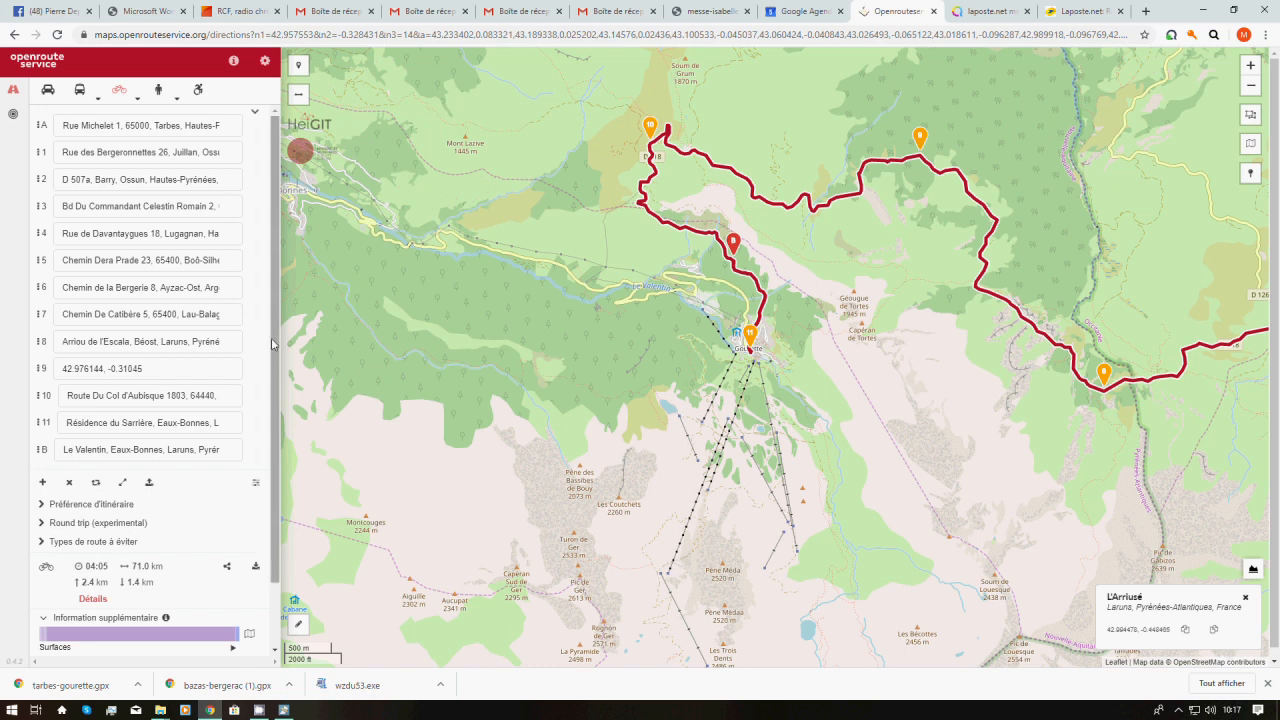
Delete the Le Valentin end point, shortening the route to 69.6 km
scroll(273, 343, "down", 1)
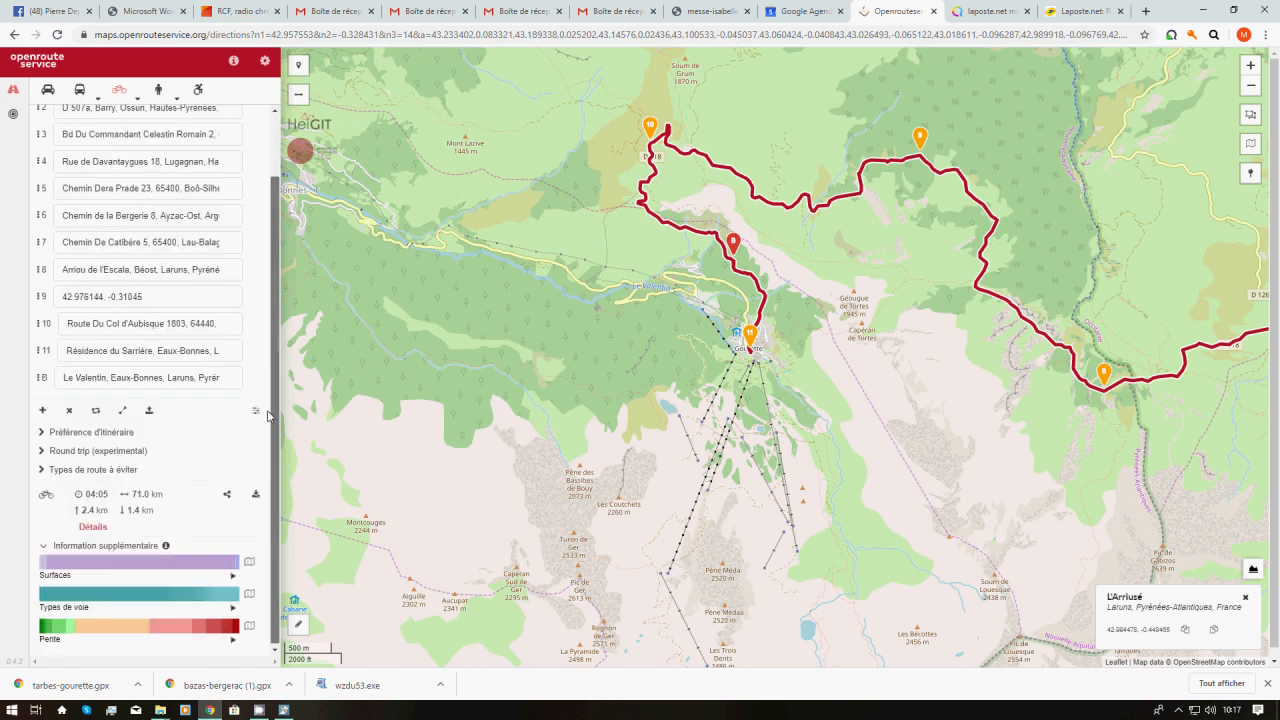
scroll(285, 333, "up", 1)
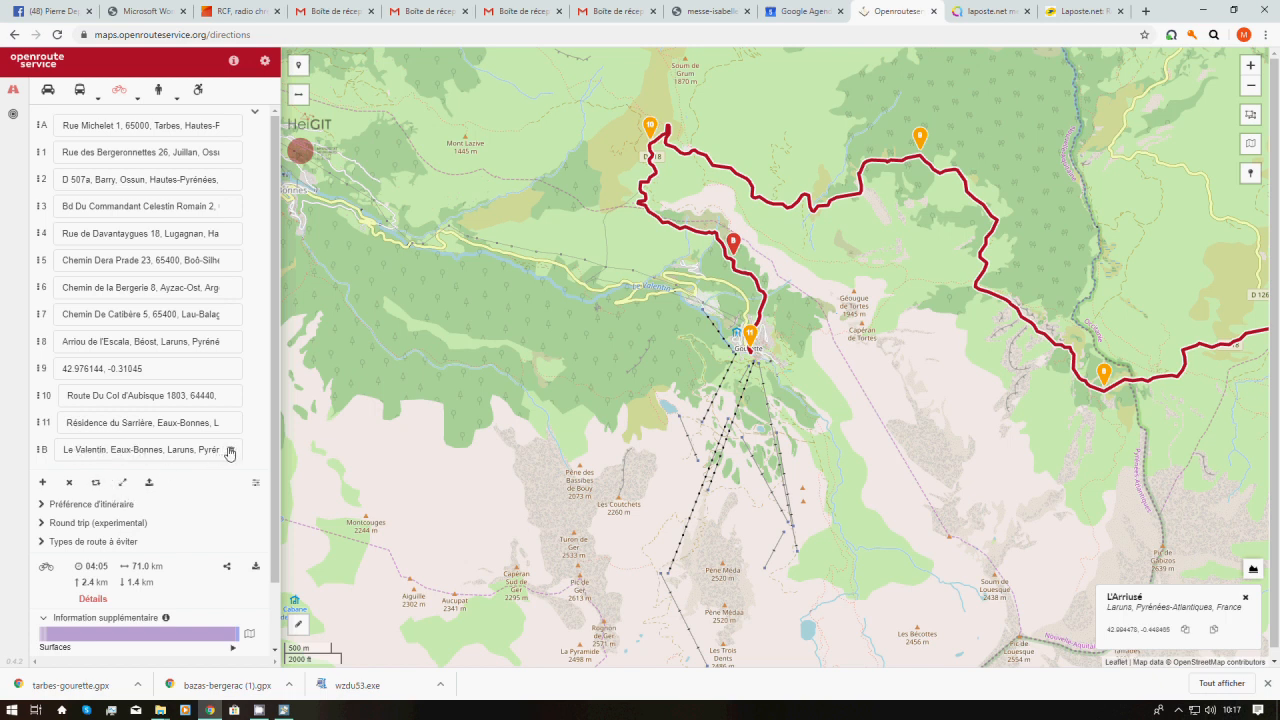
left_click(229, 452)
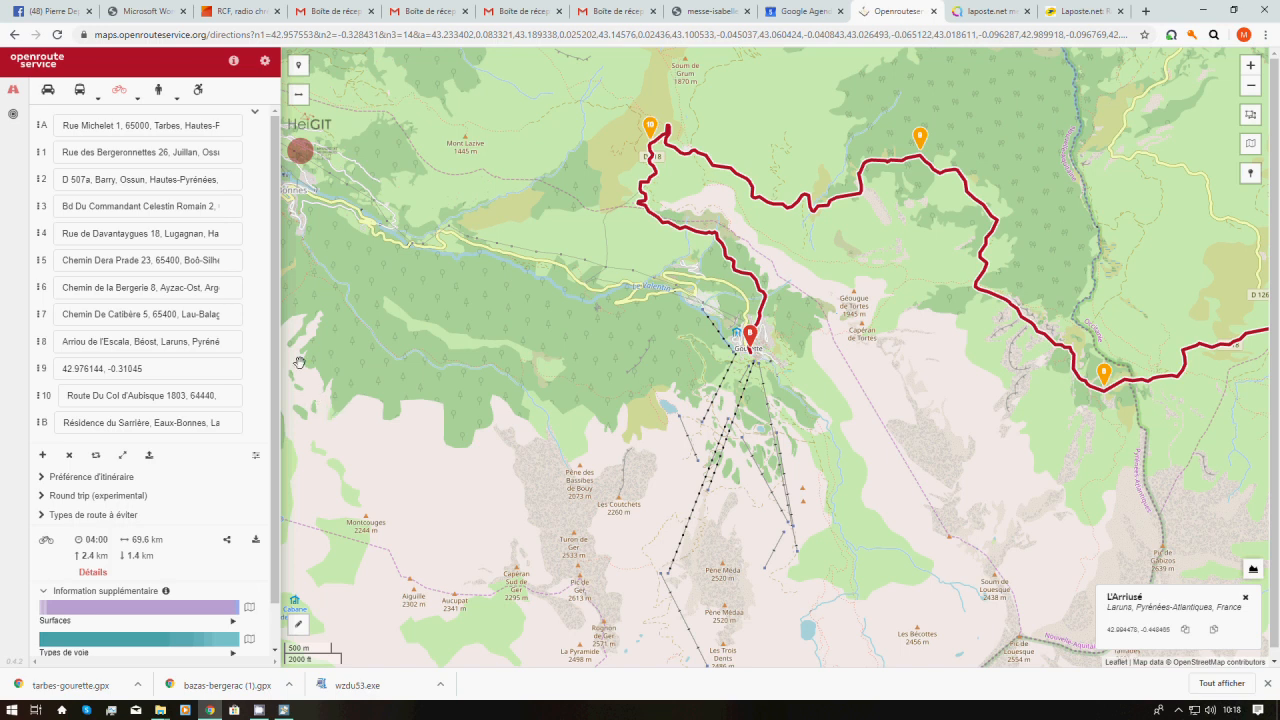
Inspect the Surfaces and Pente bars, showing 3.4% (2.6 km) at 16%+ slope
scroll(276, 380, "down", 1)
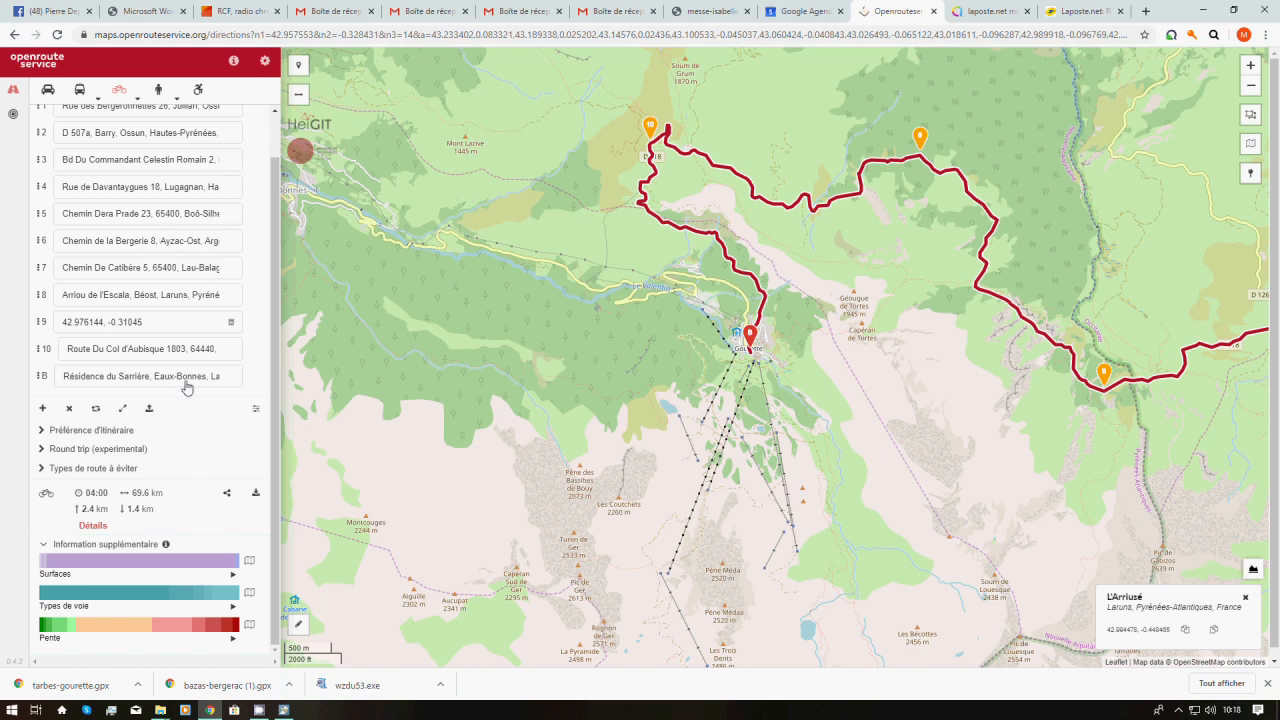
mouse_move(193, 570)
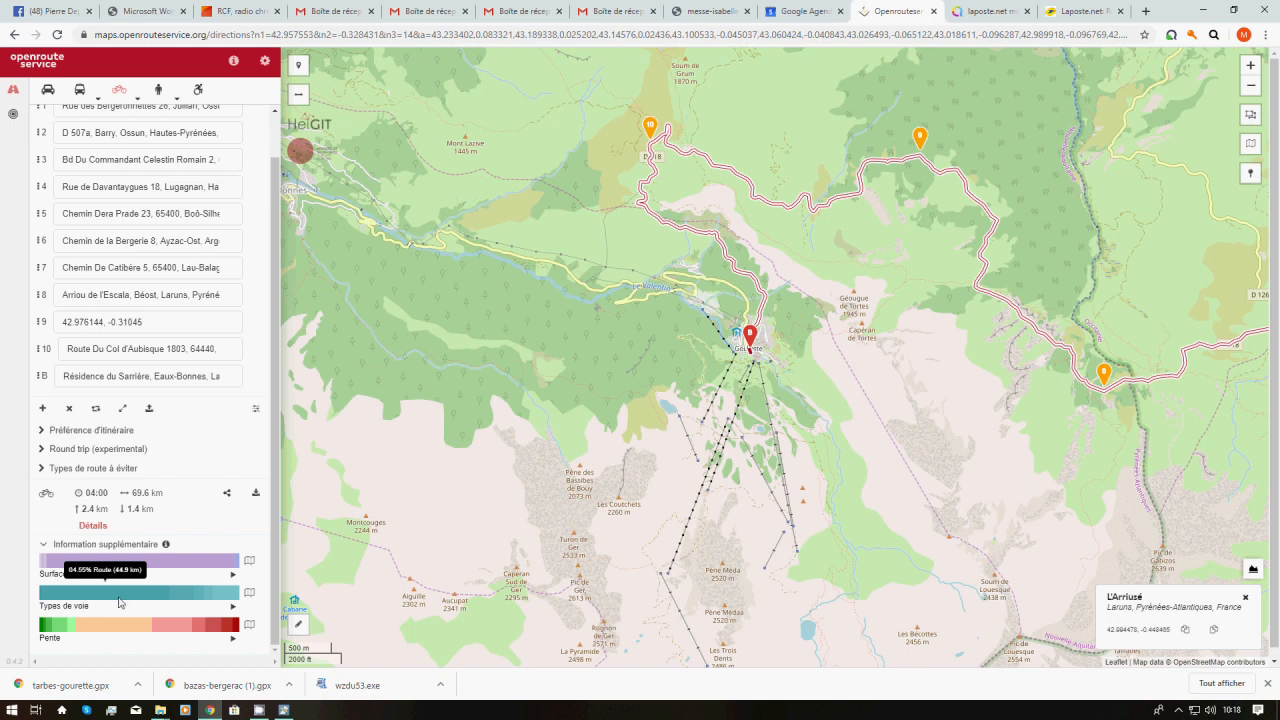
left_click(124, 600)
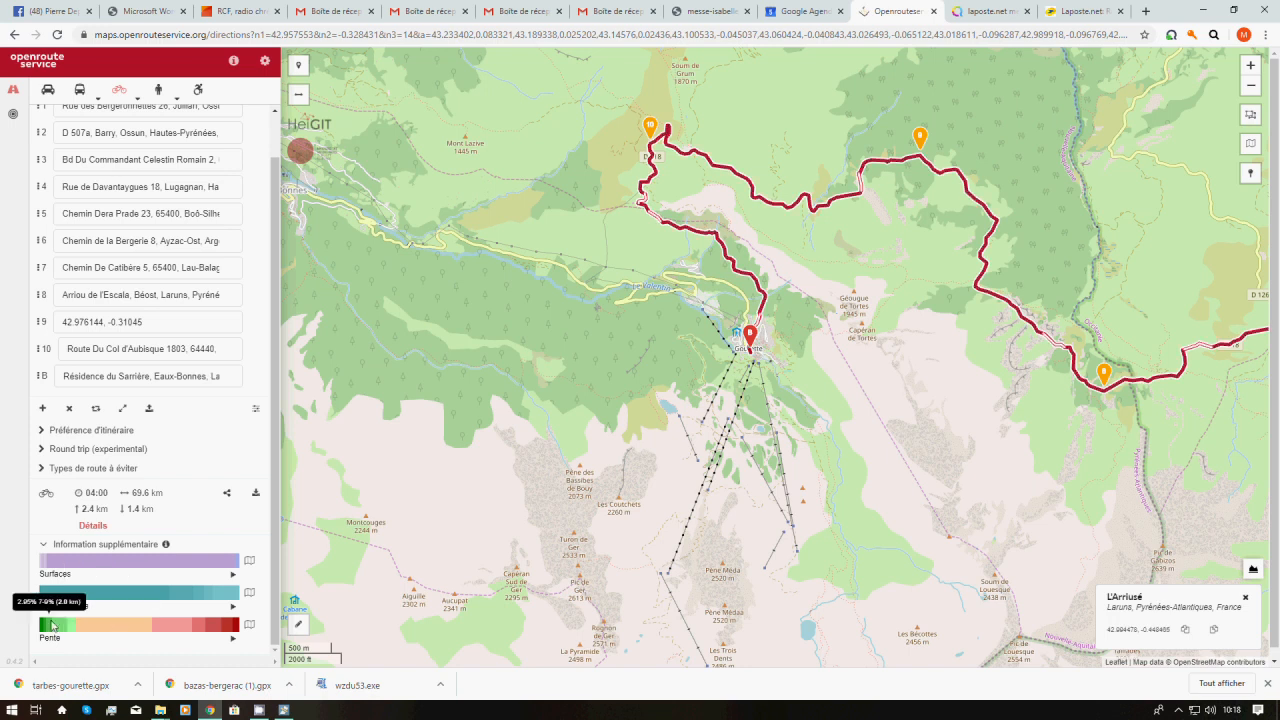
mouse_move(44, 628)
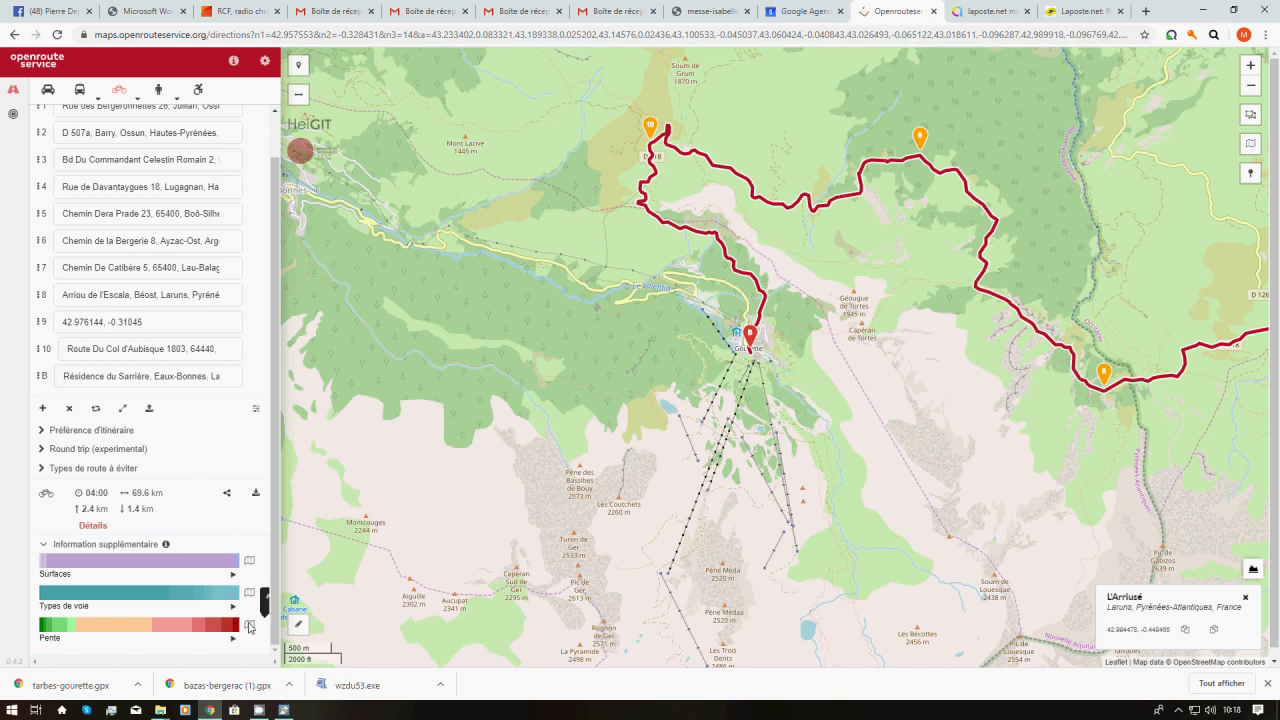
left_click(249, 625)
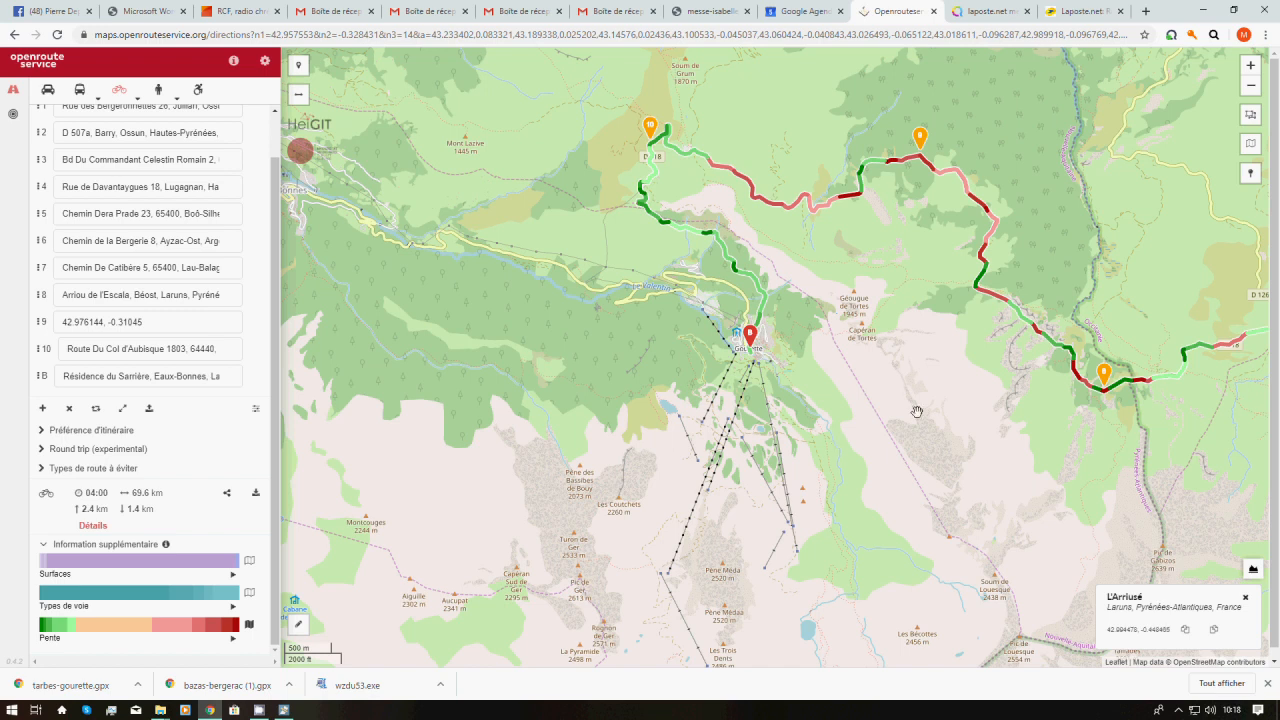
left_click_drag(917, 412, 603, 423)
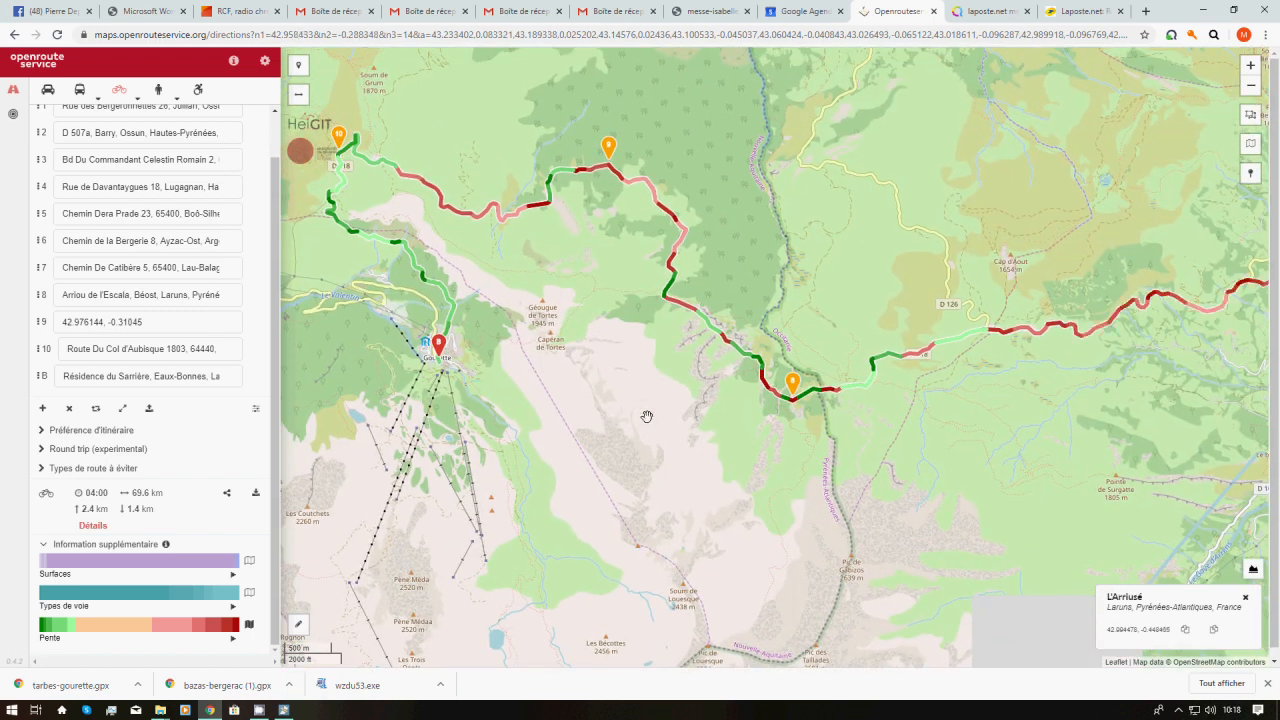
scroll(647, 416, "down", 2)
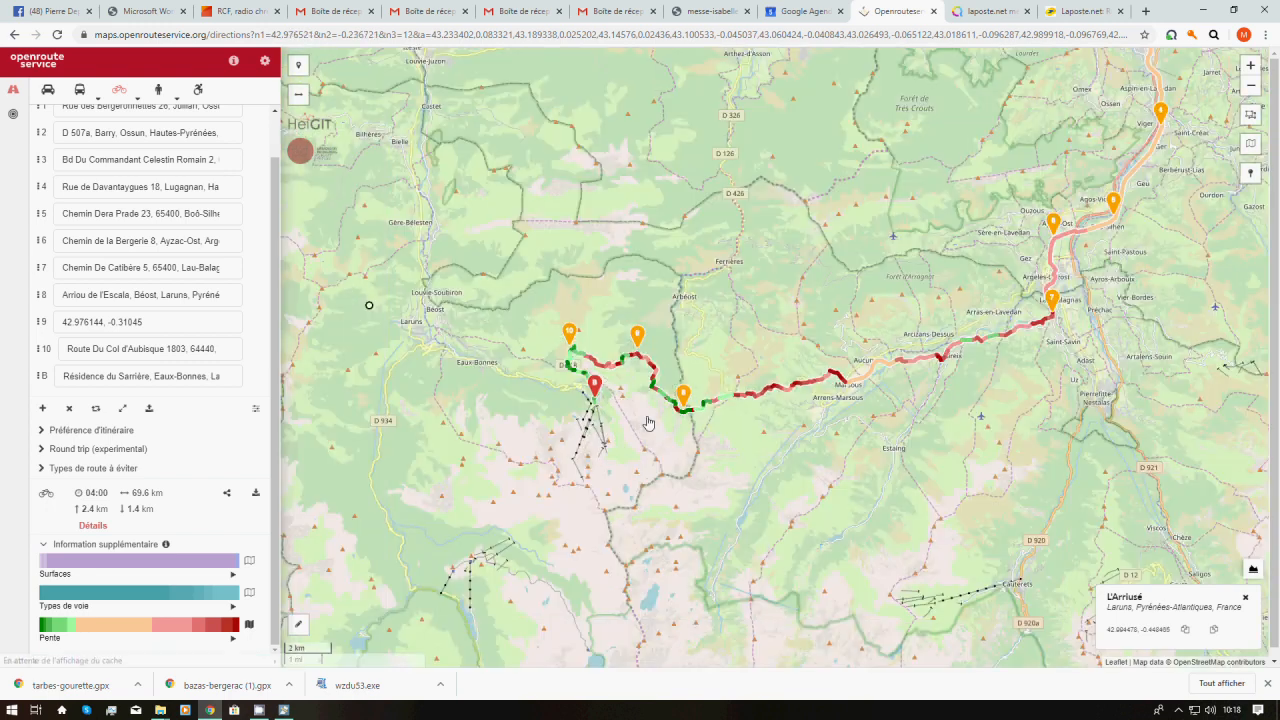
left_click_drag(786, 455, 728, 486)
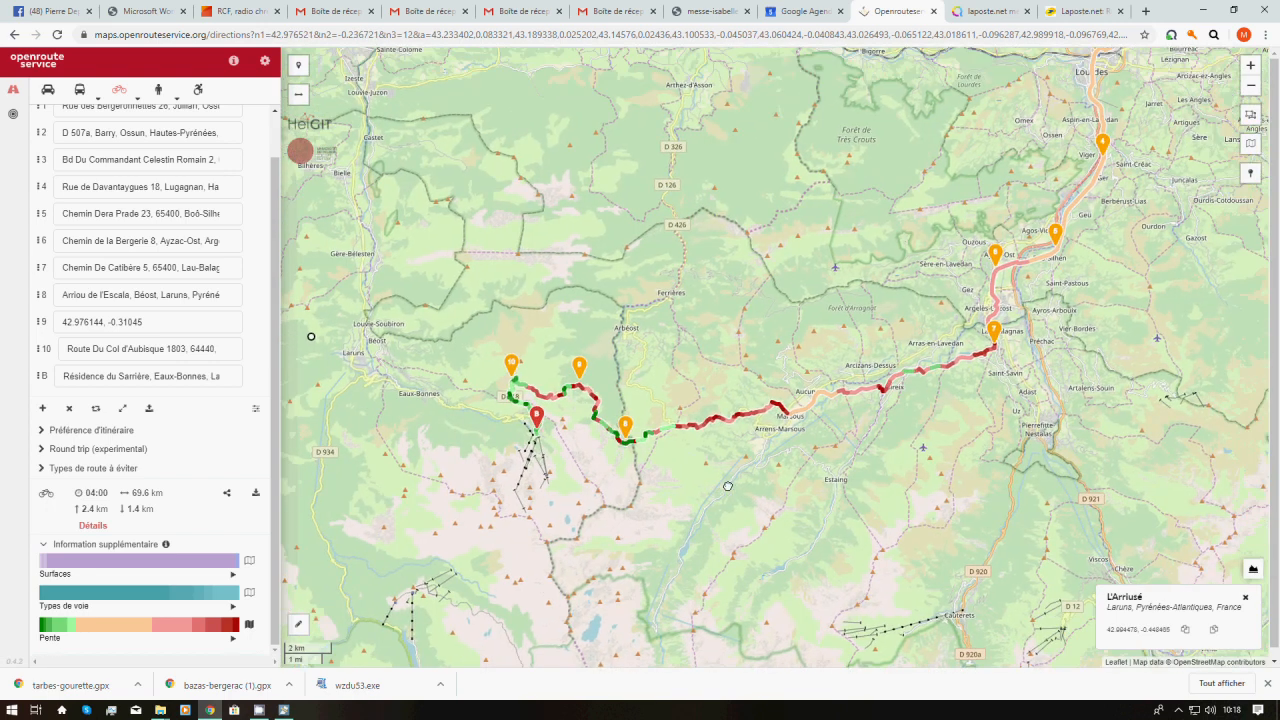
scroll(698, 510, "down", 1)
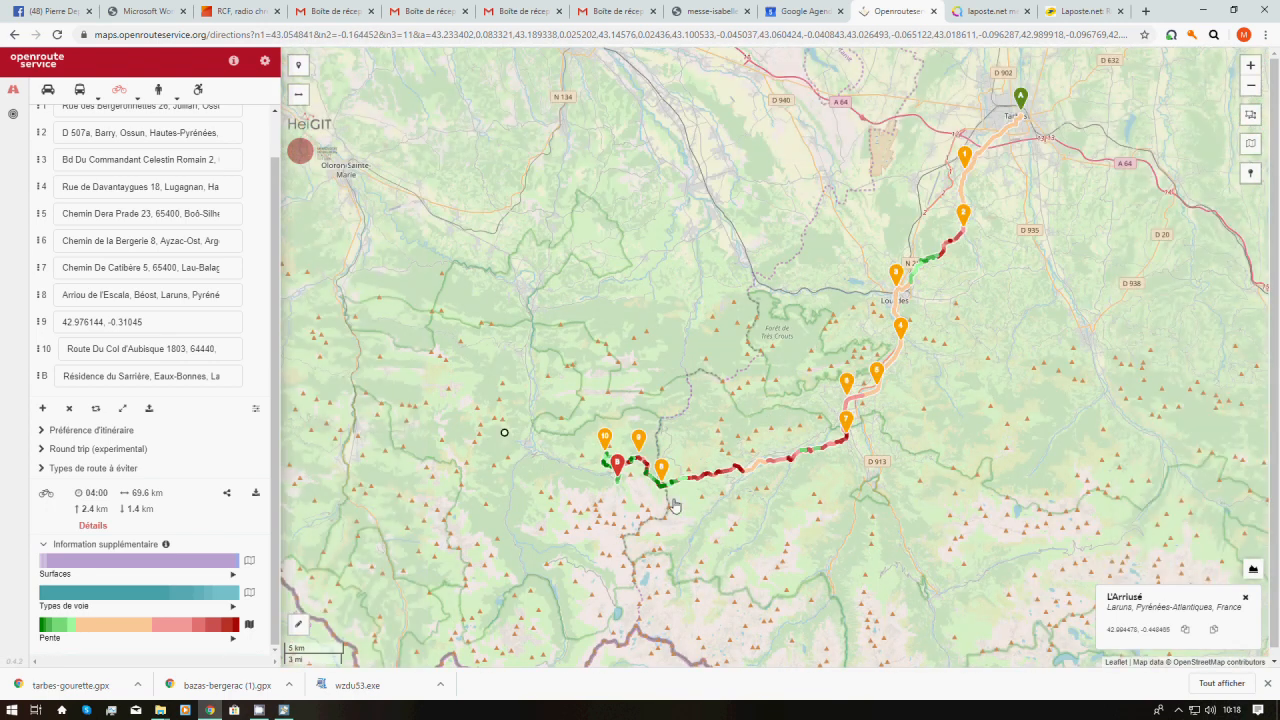
left_click(249, 624)
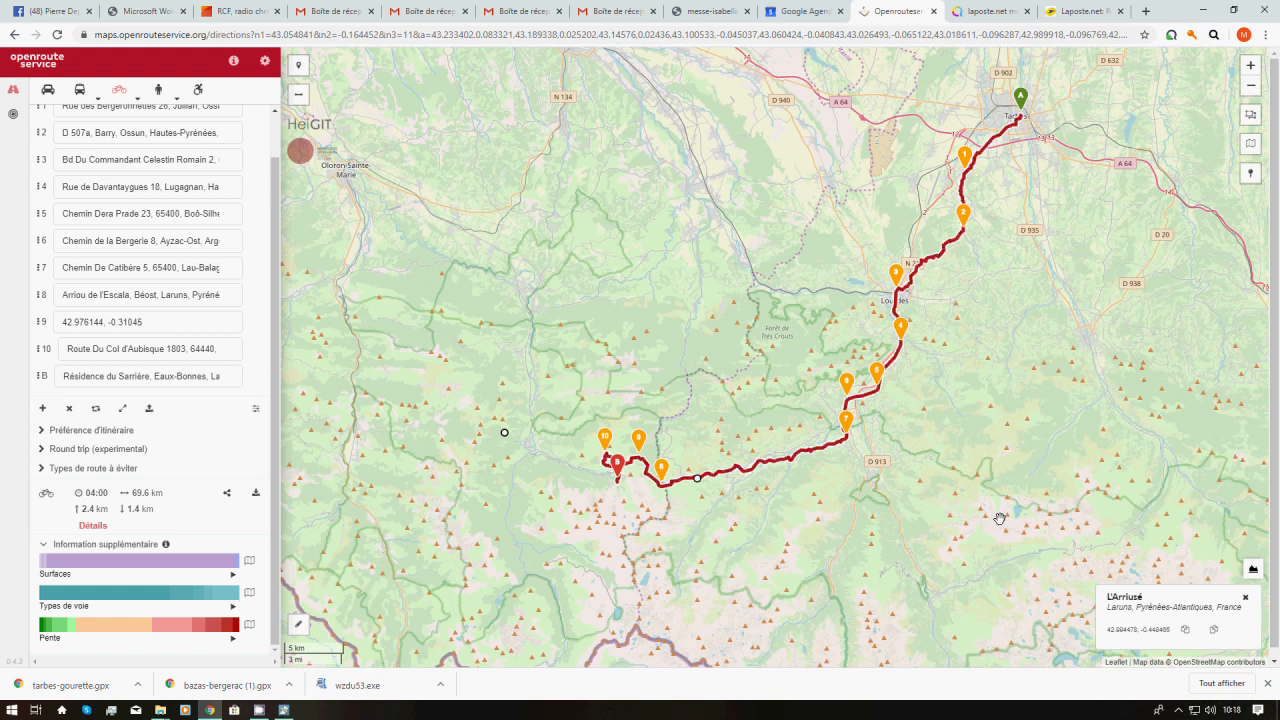
left_click(1253, 572)
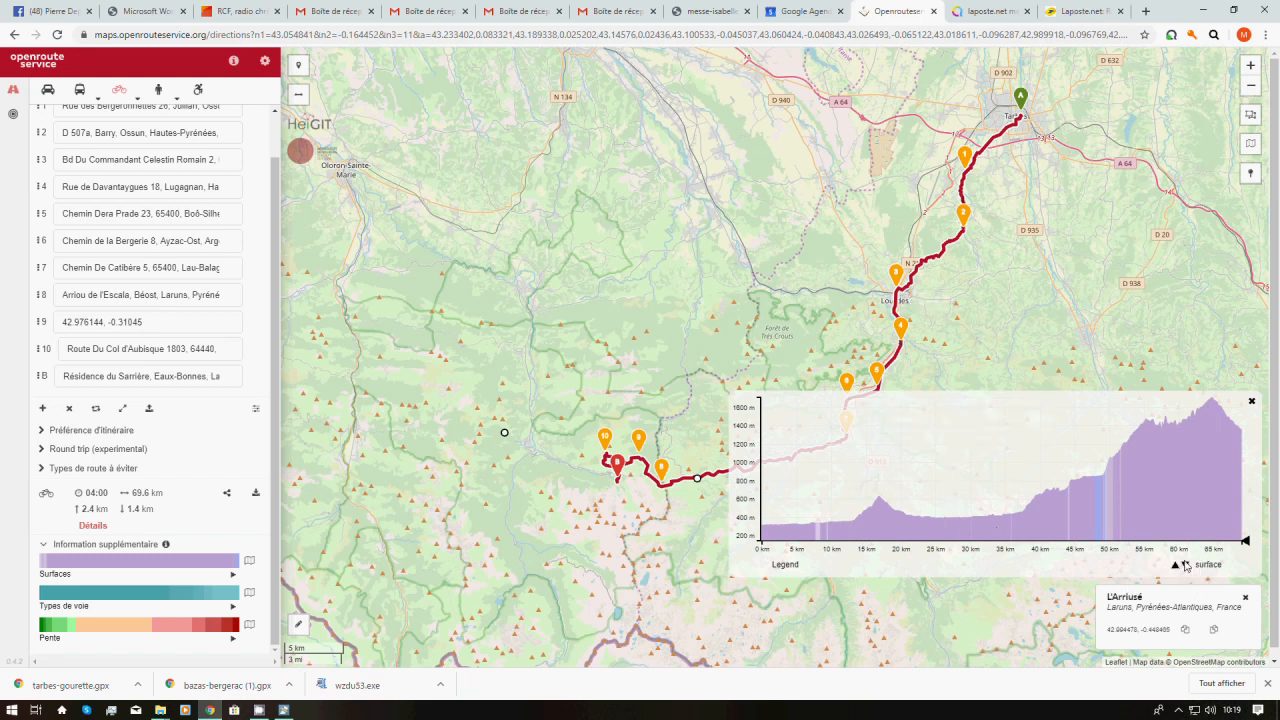
left_click(1178, 567)
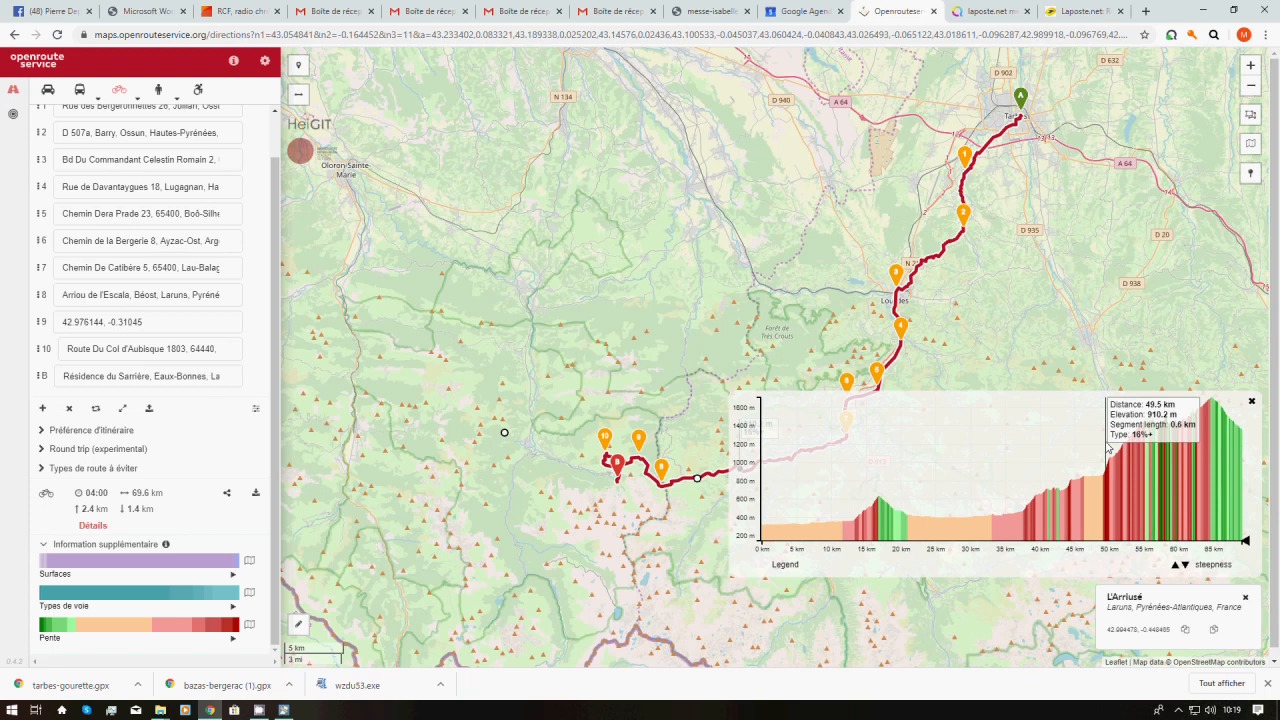
left_click(1250, 403)
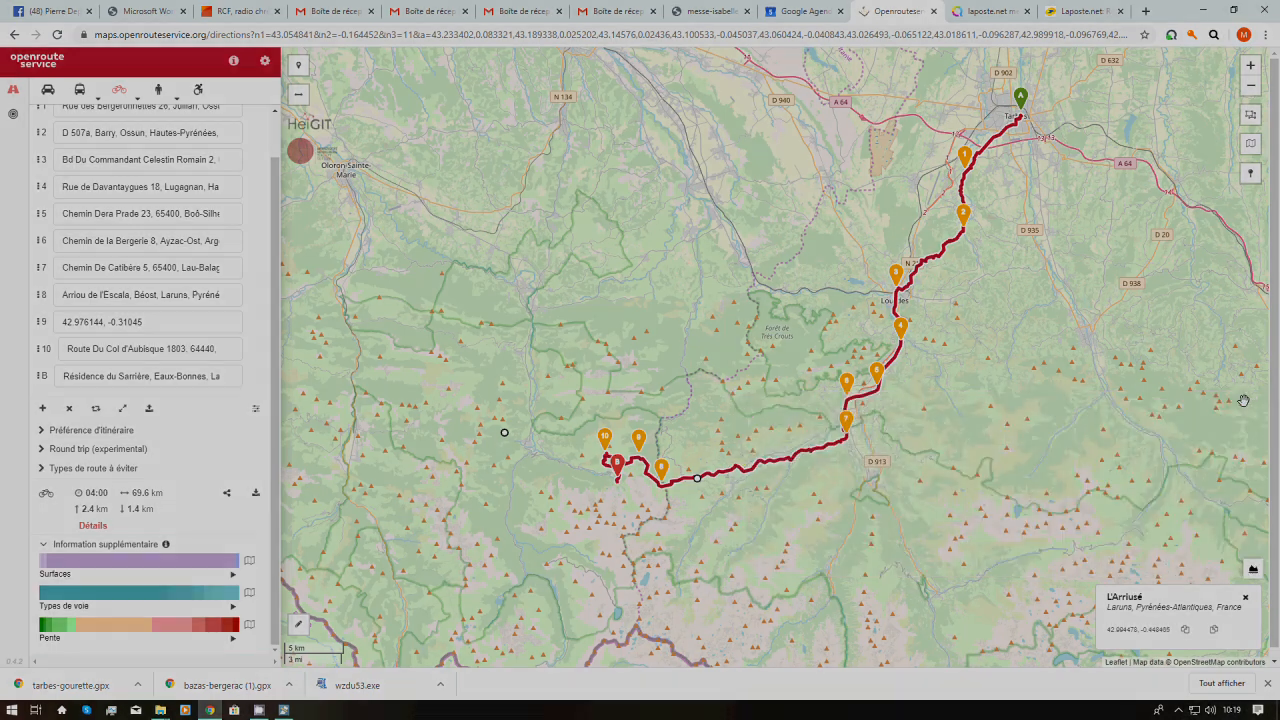